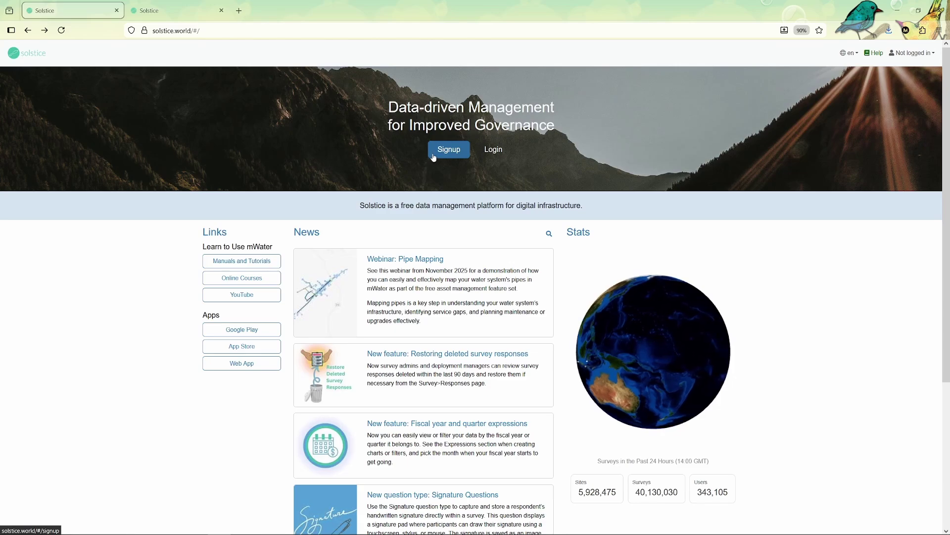
# Open the signup form and enter the given name, family name and username
pyautogui.click(431, 157)
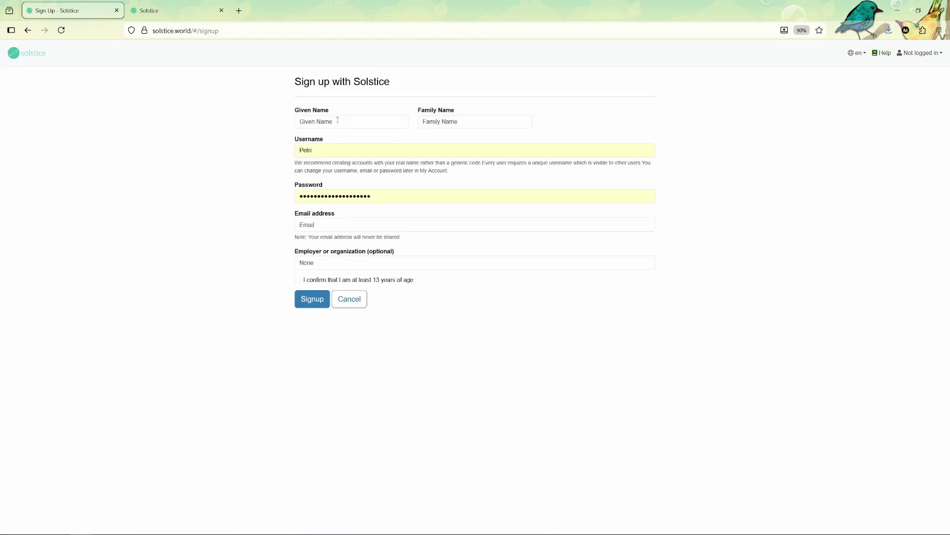
pyautogui.click(338, 120)
pyautogui.press('Tab')
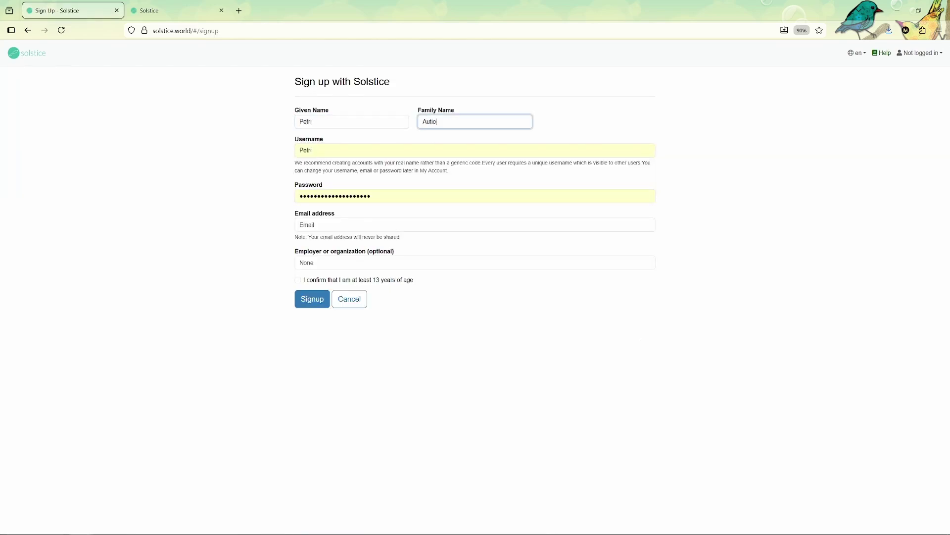
pyautogui.press('Tab')
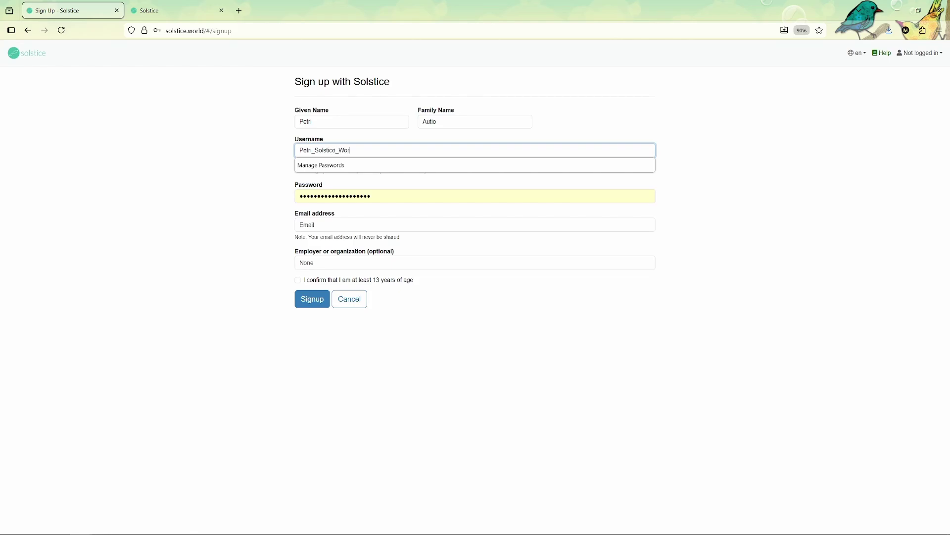
# Enter the account password and e-mail, confirm being 13 or older, and submit the registration
pyautogui.press('Tab')
pyautogui.write('P')
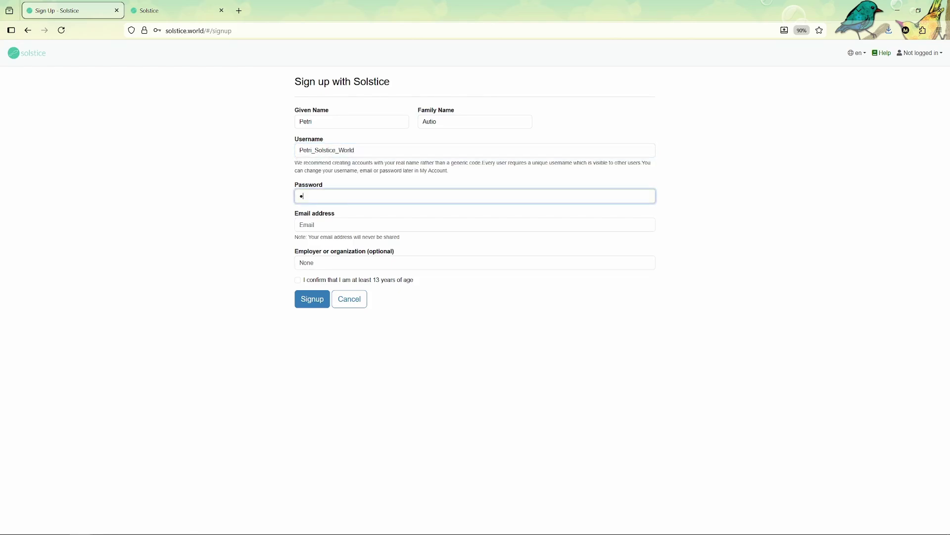
pyautogui.write('assword')
pyautogui.press('Tab')
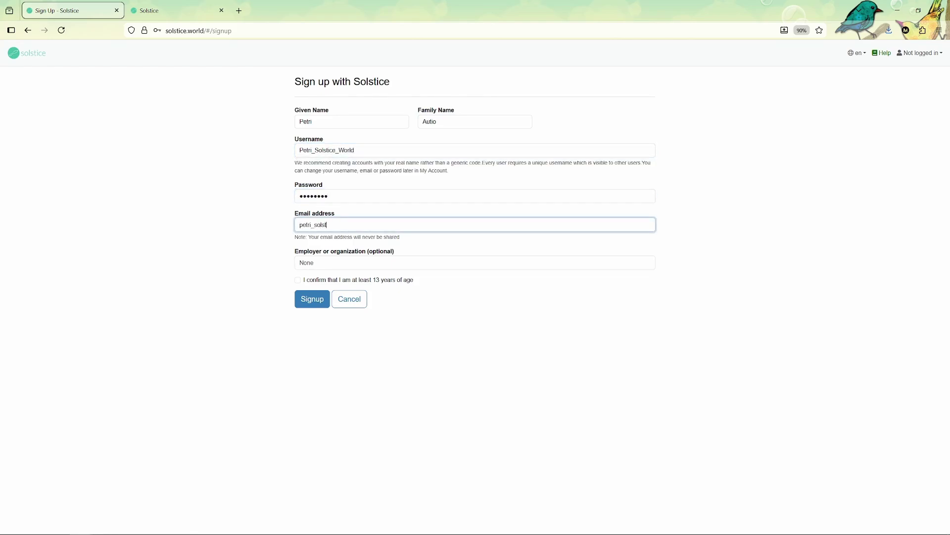
pyautogui.click(297, 279)
pyautogui.click(311, 299)
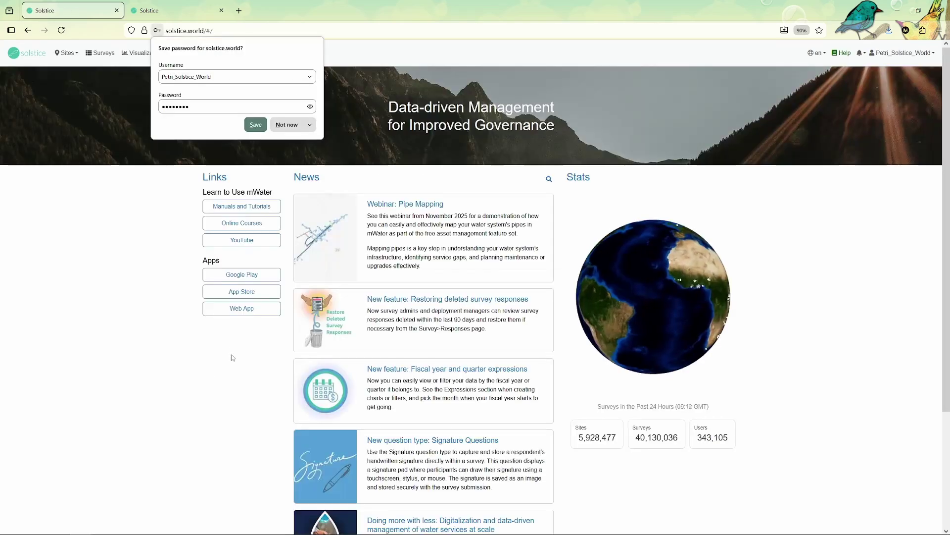
pyautogui.click(258, 123)
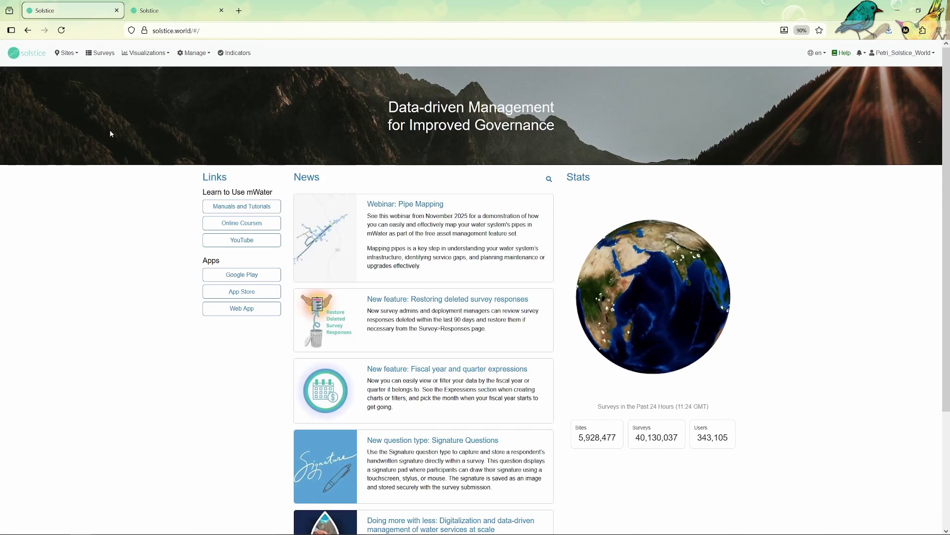
pyautogui.hotkey('ctrl', '0')
pyautogui.click(73, 56)
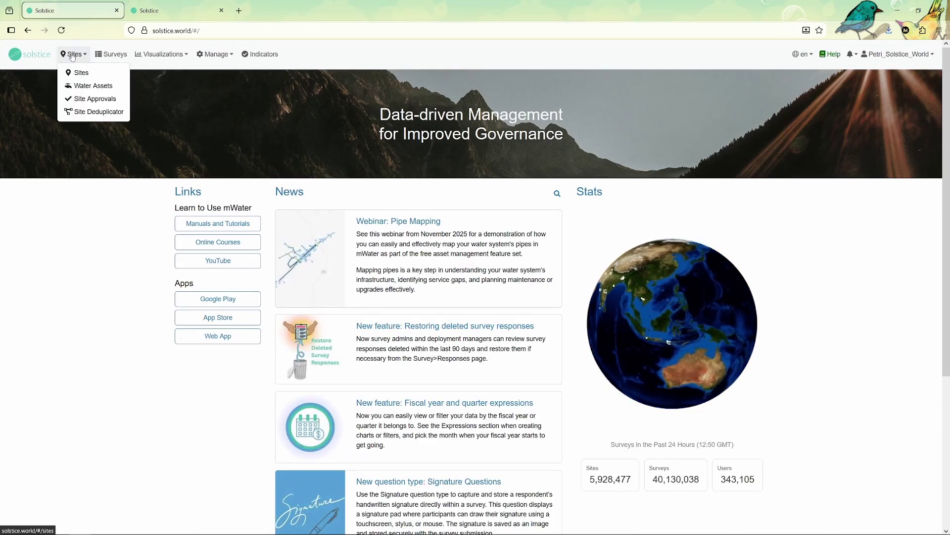
pyautogui.click(74, 55)
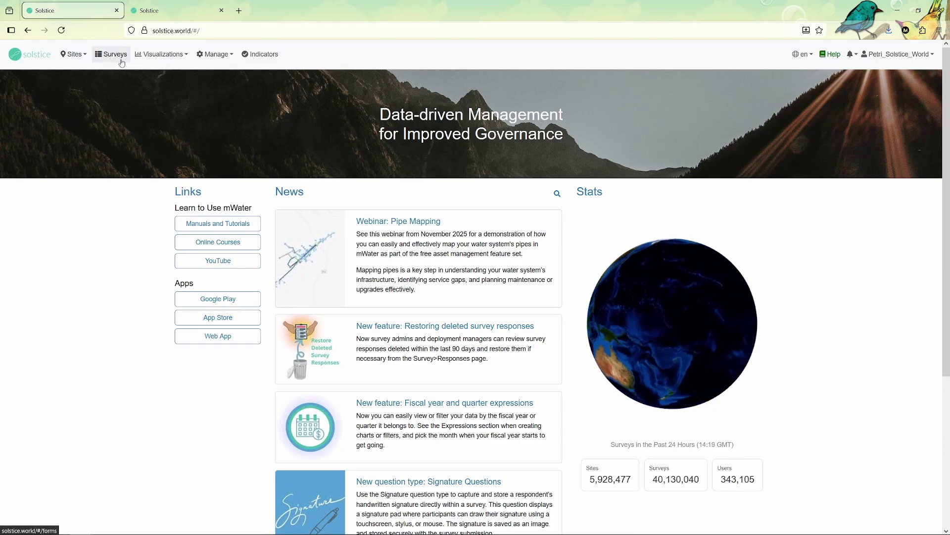
pyautogui.click(154, 59)
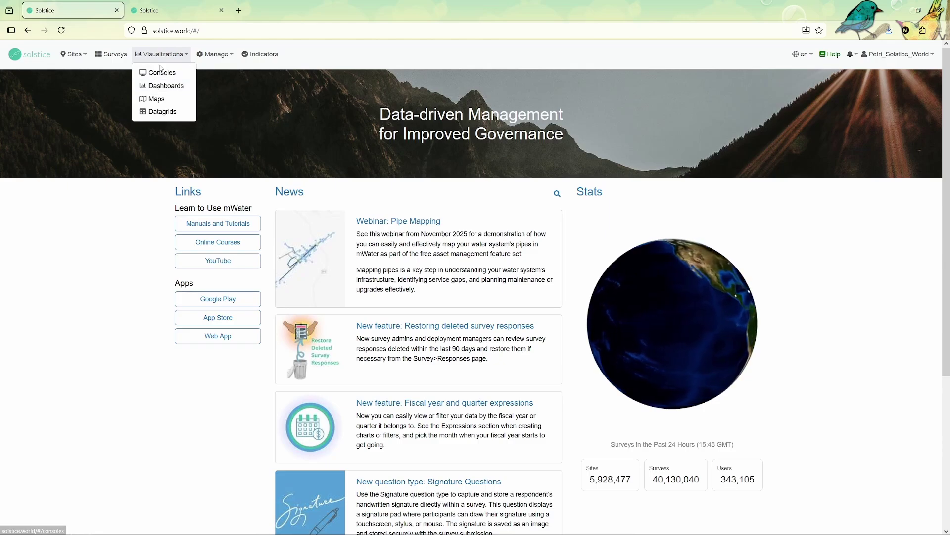
pyautogui.click(220, 57)
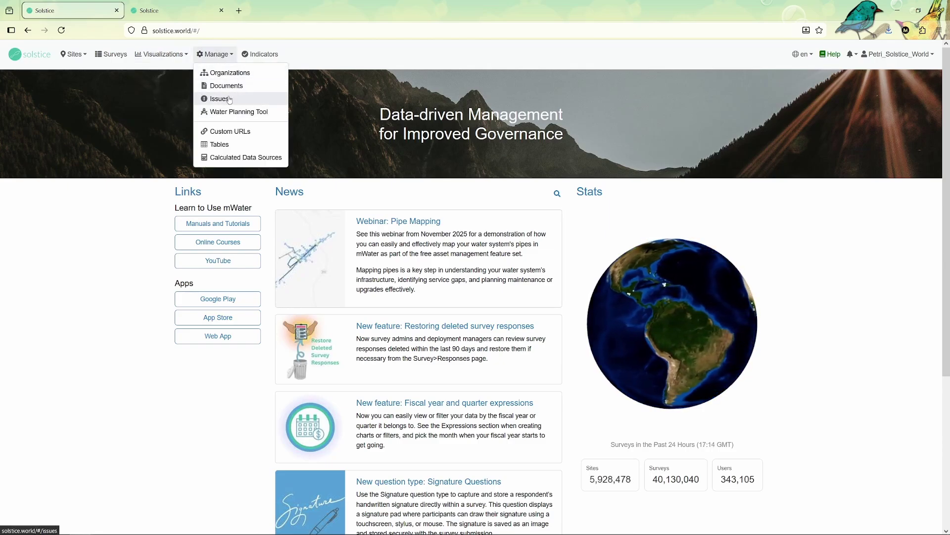
pyautogui.click(257, 54)
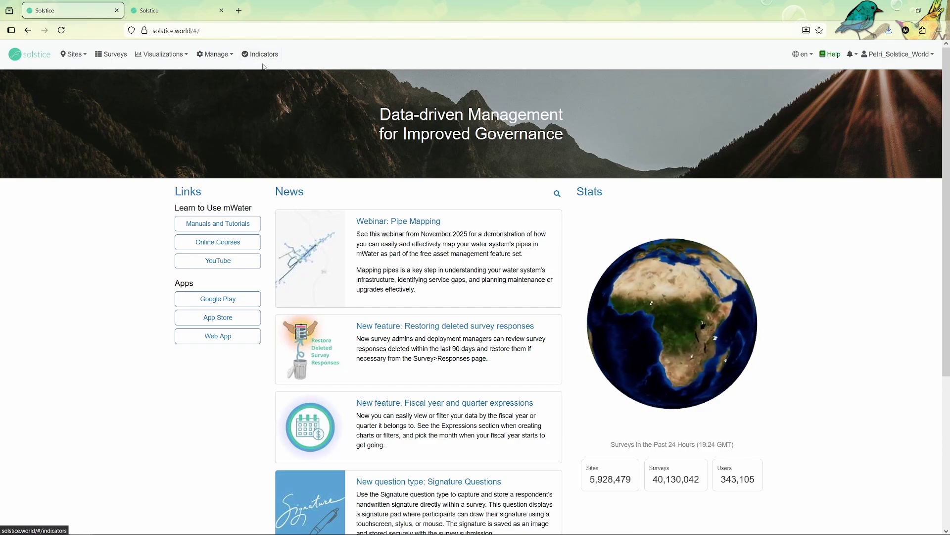
# Start a brand new survey from the Surveys list
pyautogui.click(124, 59)
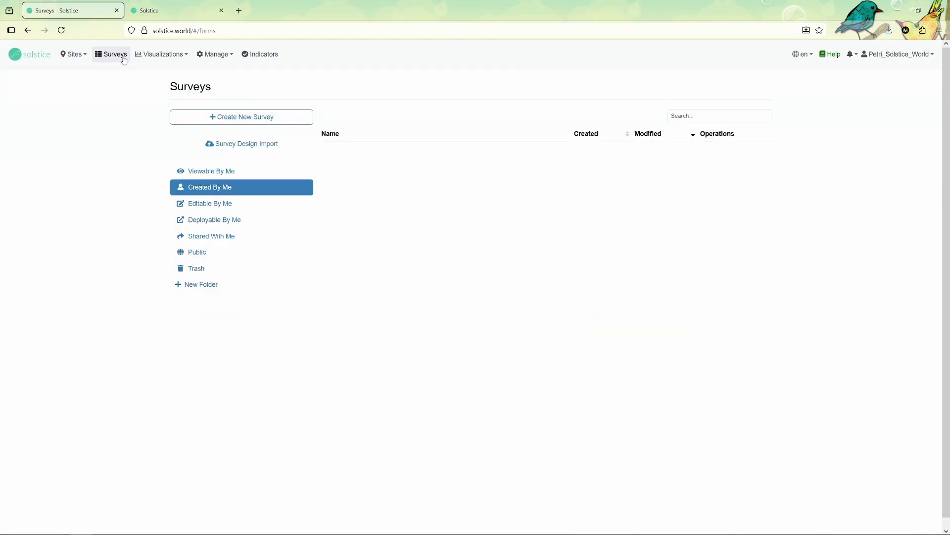
pyautogui.click(237, 128)
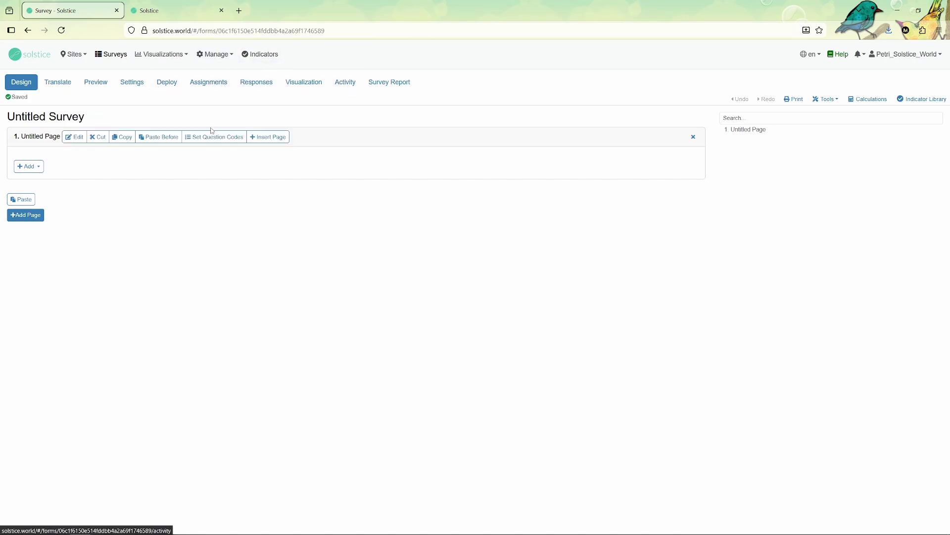
pyautogui.moveTo(87, 121)
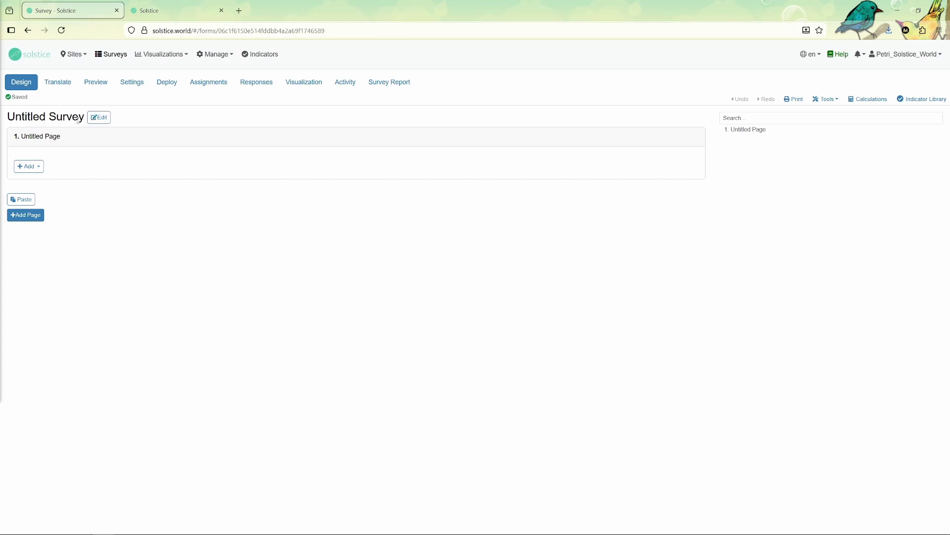
# Retitle the survey 'Health Clinic Readiness Checklist' and save the title
pyautogui.click(100, 124)
pyautogui.click(365, 91)
pyautogui.hotkey('ctrl', 'a')
pyautogui.write('Health Clinic Readiness Checklist**')
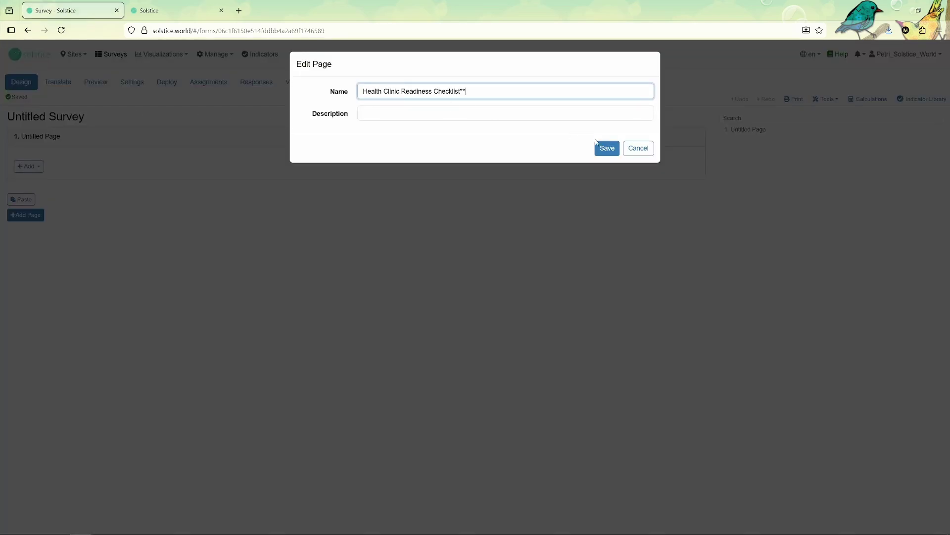
pyautogui.press('BackSpace')
pyautogui.press('BackSpace')
pyautogui.click(607, 148)
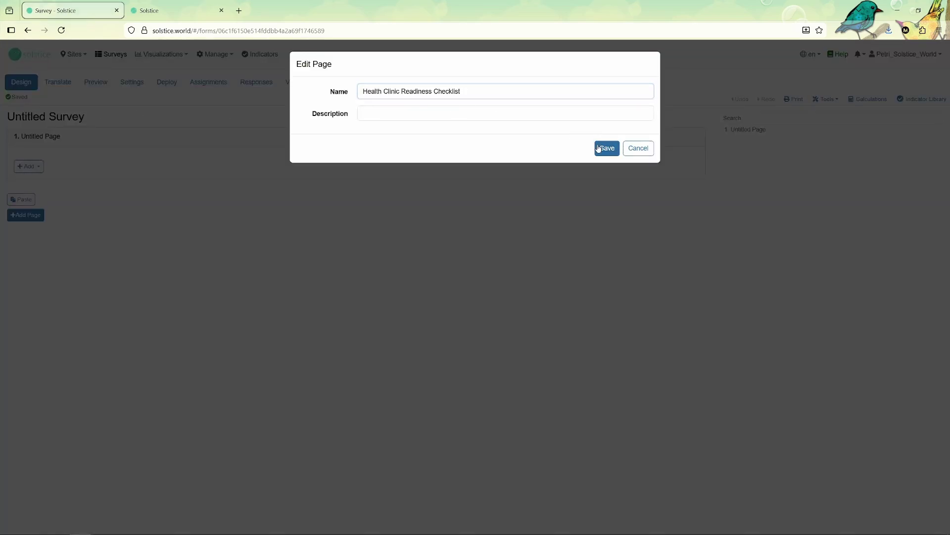
pyautogui.click(224, 58)
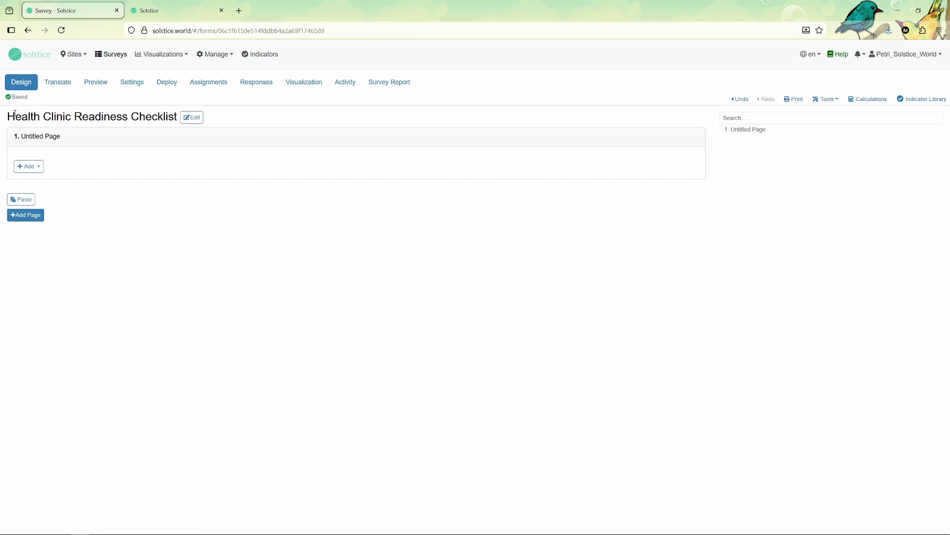
# Rename the first page to 'Intro'
pyautogui.click(70, 136)
pyautogui.moveTo(357, 91); pyautogui.dragTo(399, 91)
pyautogui.write('Intro')
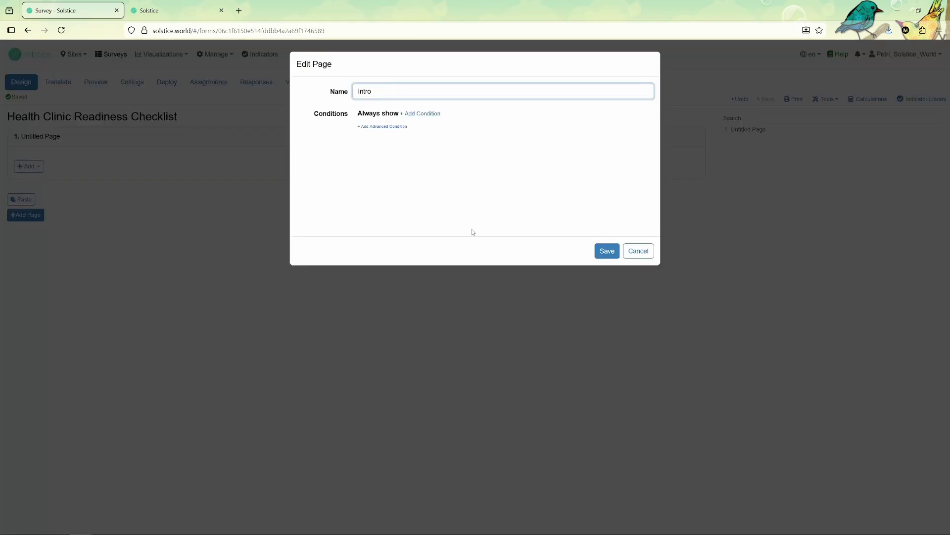
pyautogui.click(608, 251)
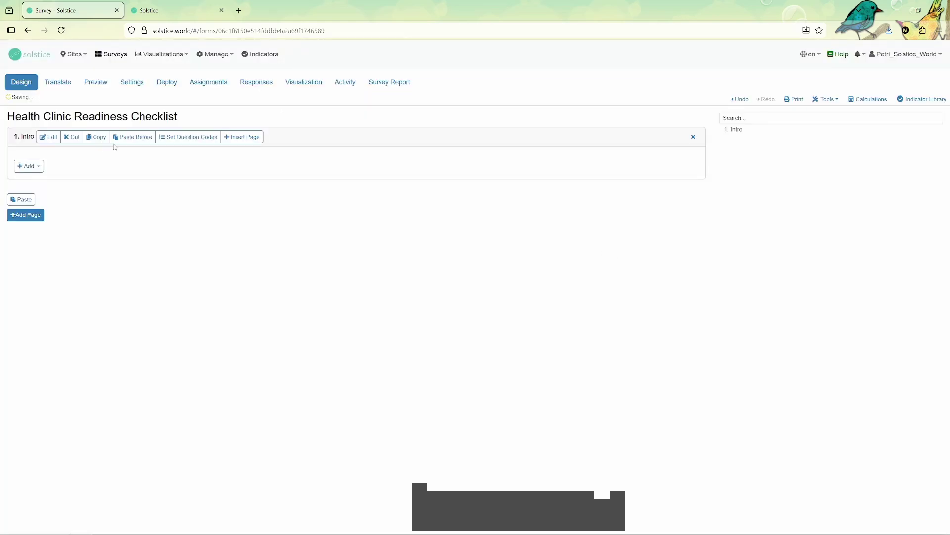
# Add a Health facility site/asset question 'Which health facility is this survey for?' to Intro
pyautogui.click(36, 170)
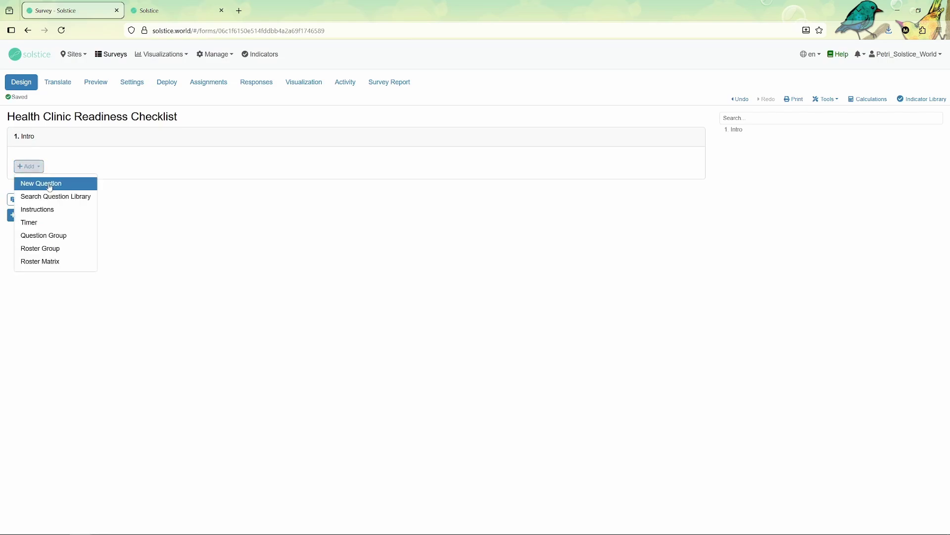
pyautogui.click(47, 182)
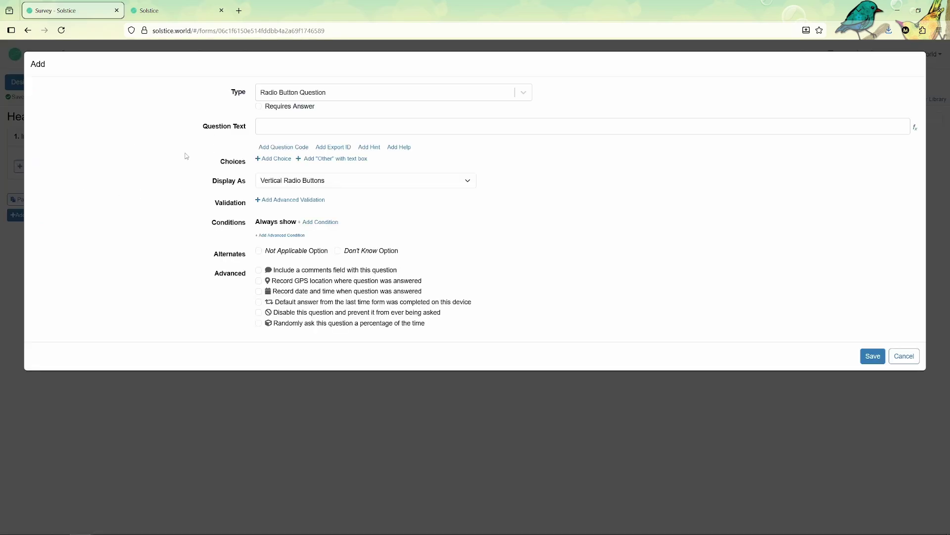
pyautogui.click(264, 99)
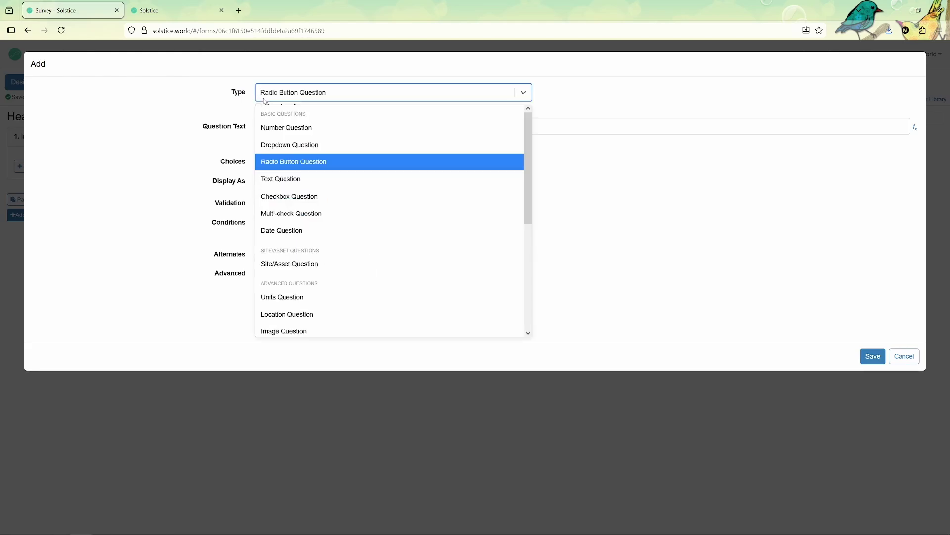
pyautogui.click(280, 265)
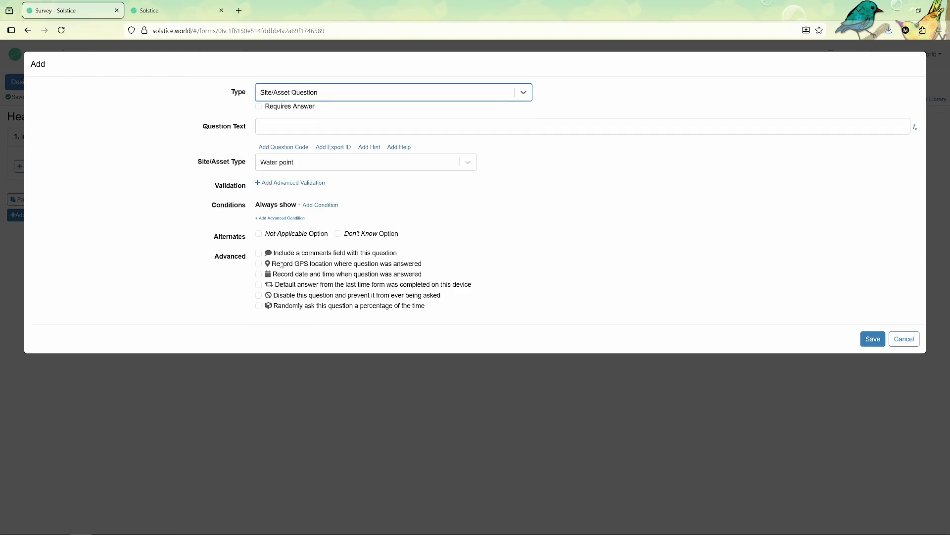
pyautogui.click(287, 169)
pyautogui.click(283, 281)
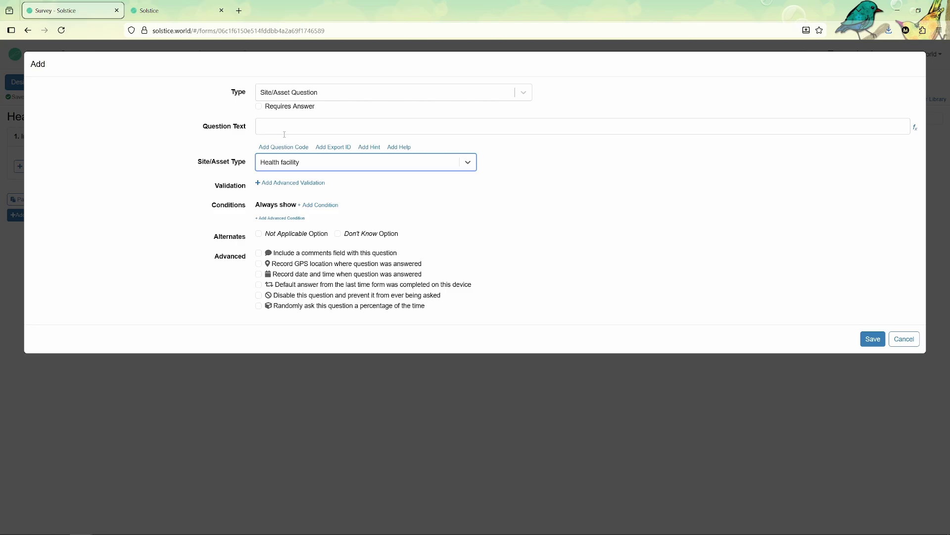
pyautogui.click(285, 135)
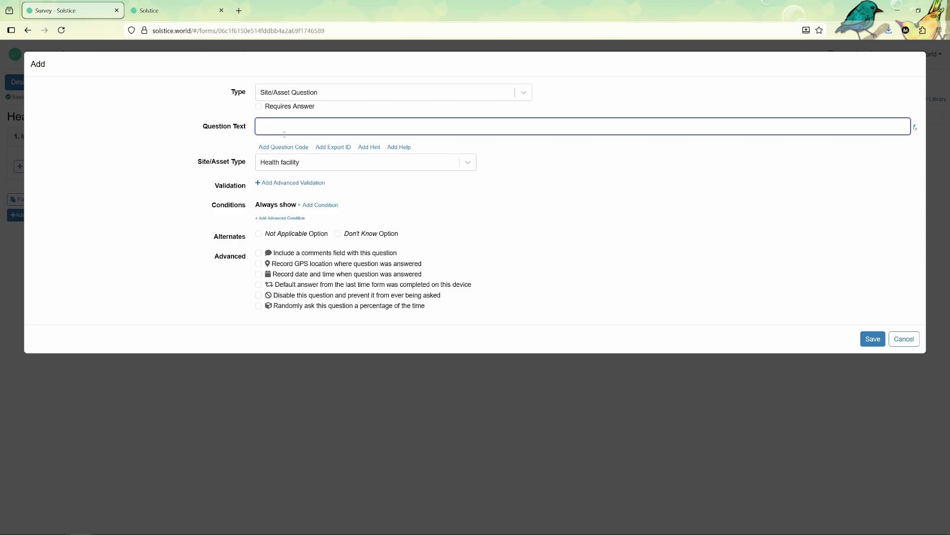
pyautogui.write('Which health facility is this survey for?')
pyautogui.click(872, 340)
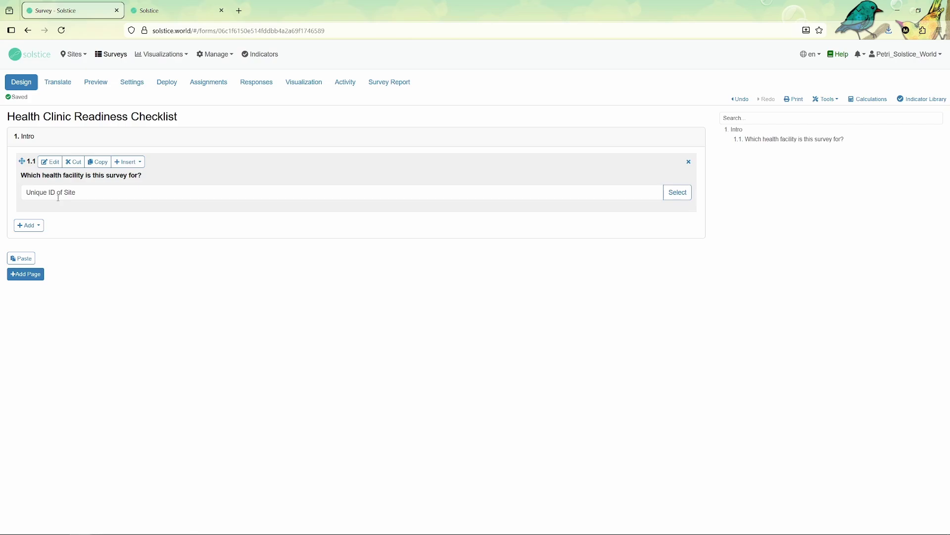
# Add date question 1.2 'Date of visit' below the facility question on Intro
pyautogui.click(34, 228)
pyautogui.click(41, 242)
pyautogui.click(262, 99)
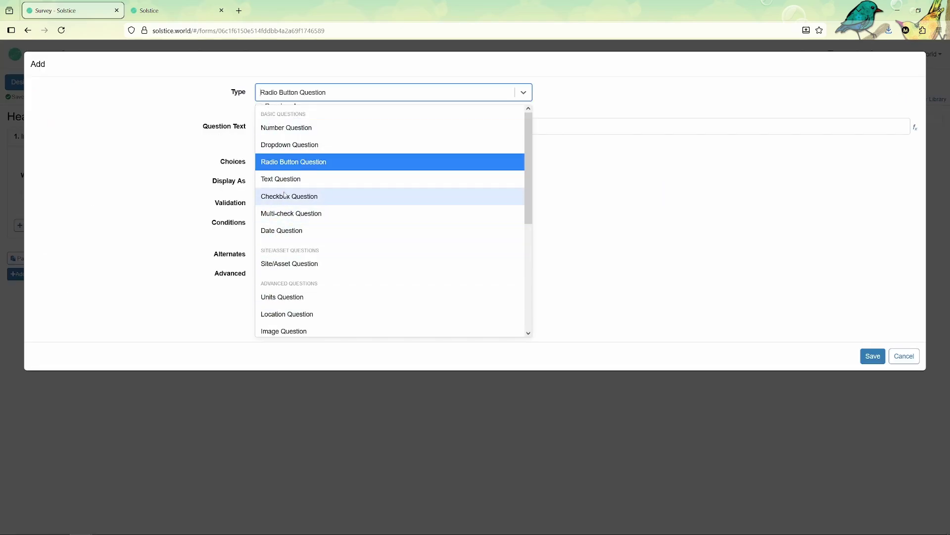
pyautogui.scroll(-3, 285, 183)
pyautogui.scroll(3, 283, 213)
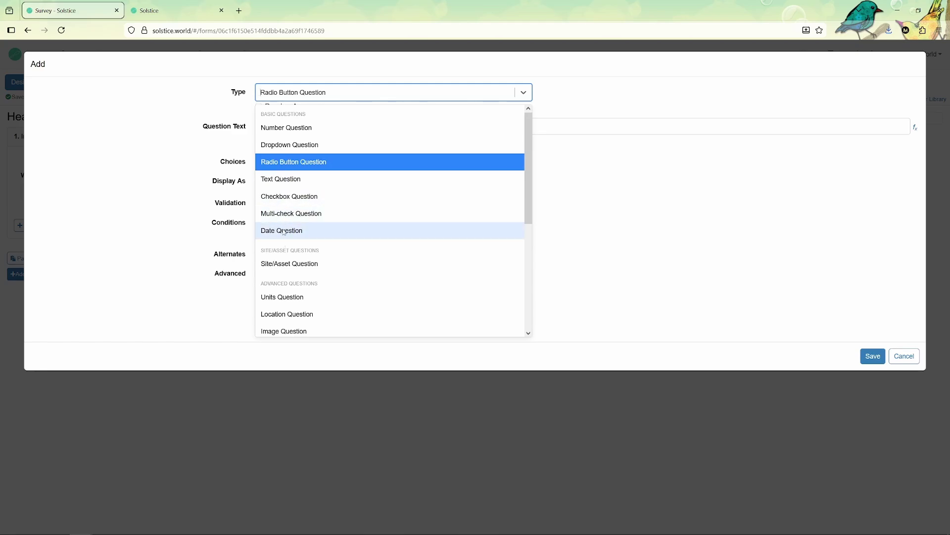
pyautogui.click(283, 230)
pyautogui.click(297, 130)
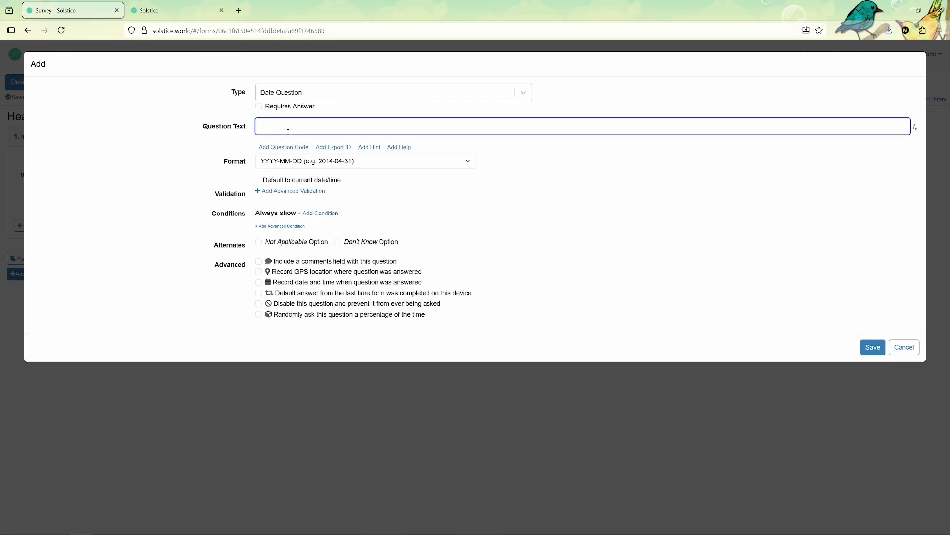
pyautogui.write('Date of visit')
pyautogui.click(873, 347)
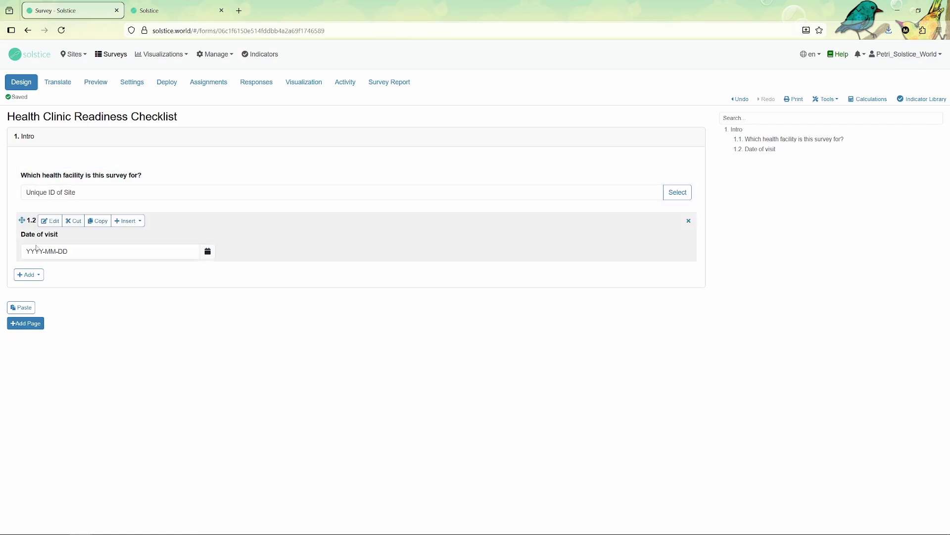
# Add a second page named 'Staffing (SDG 3.c)'
pyautogui.click(35, 323)
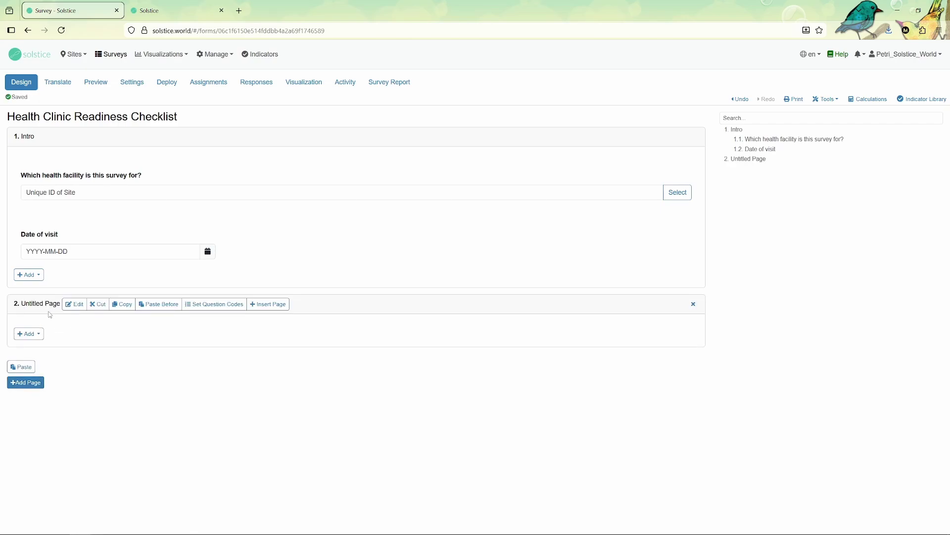
pyautogui.click(66, 305)
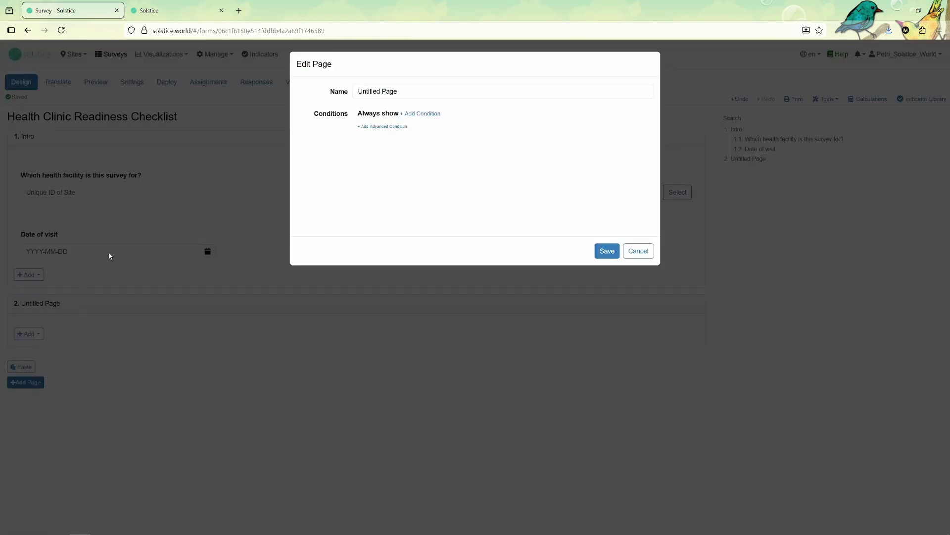
pyautogui.tripleClick(374, 88)
pyautogui.write('Sta')
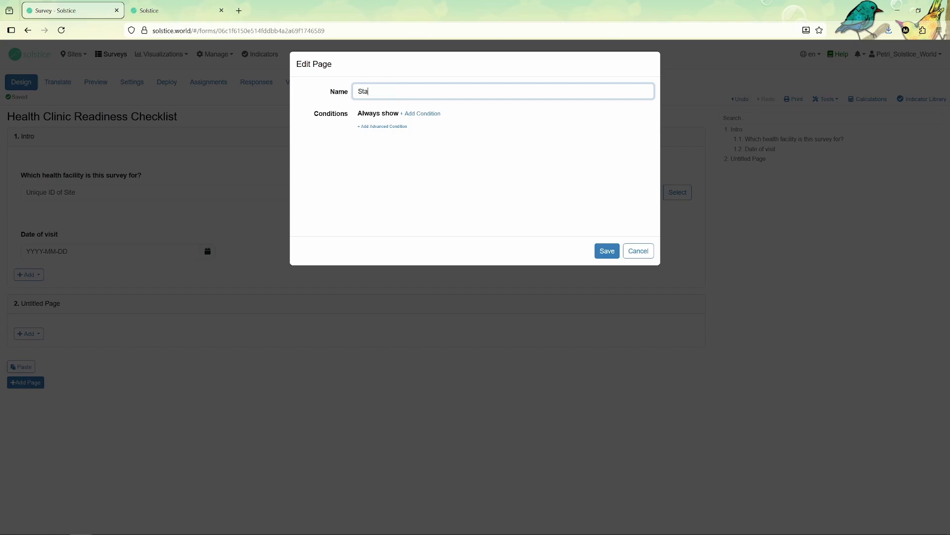
pyautogui.write('ffing (SDG 3.c)')
pyautogui.click(607, 251)
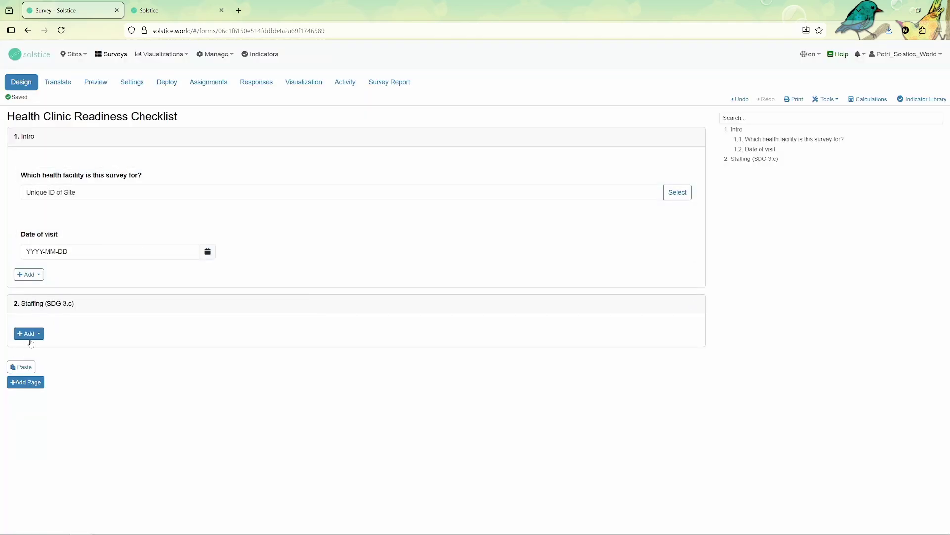
# Create a radio-button question 'Is a trained clinical officer or doctor present today?' on Staffing
pyautogui.click(28, 334)
pyautogui.click(46, 356)
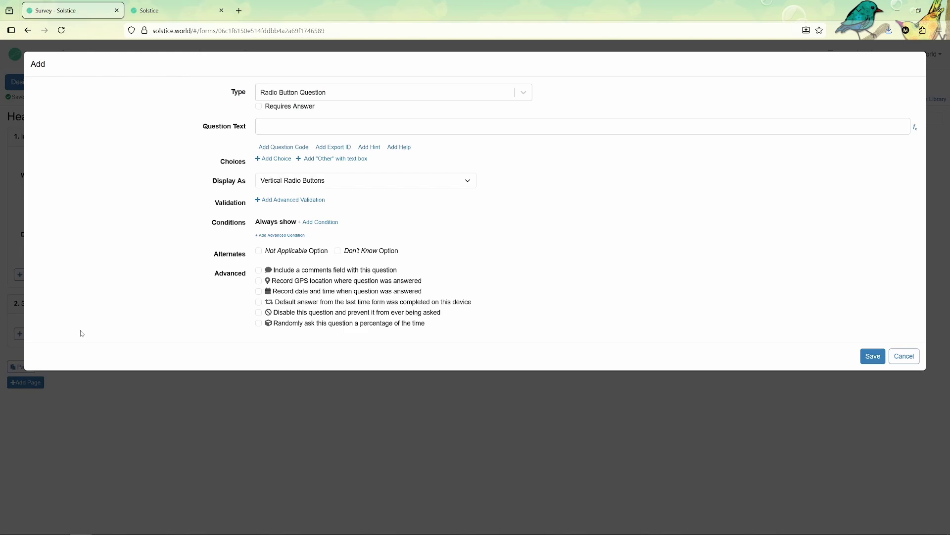
pyautogui.click(325, 93)
pyautogui.click(277, 160)
pyautogui.click(277, 130)
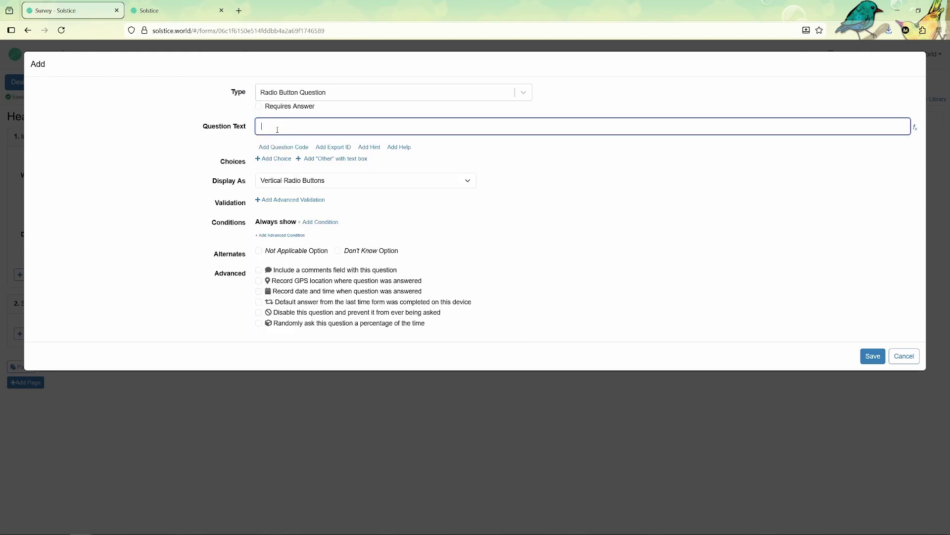
pyautogui.hotkey('alt', 'Tab')
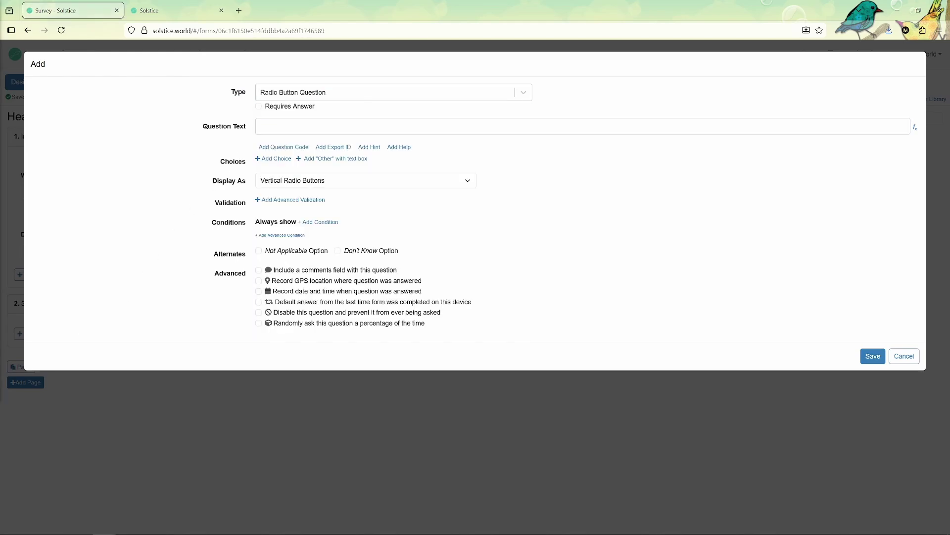
pyautogui.hotkey('alt', 'Tab')
pyautogui.write('**Is a trained clinical officer or doctor present today?**')
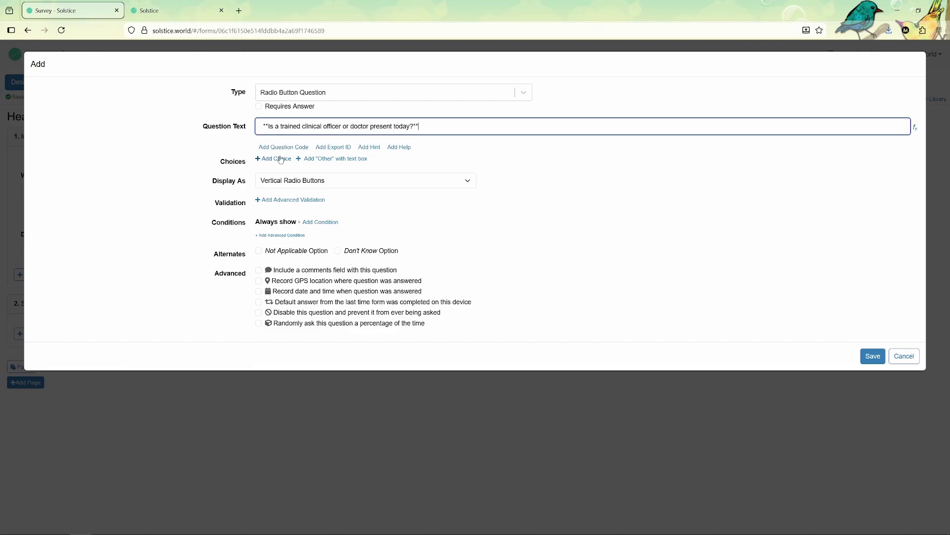
pyautogui.press('BackSpace')
pyautogui.press('Home')
pyautogui.press('Delete')
pyautogui.press('Delete')
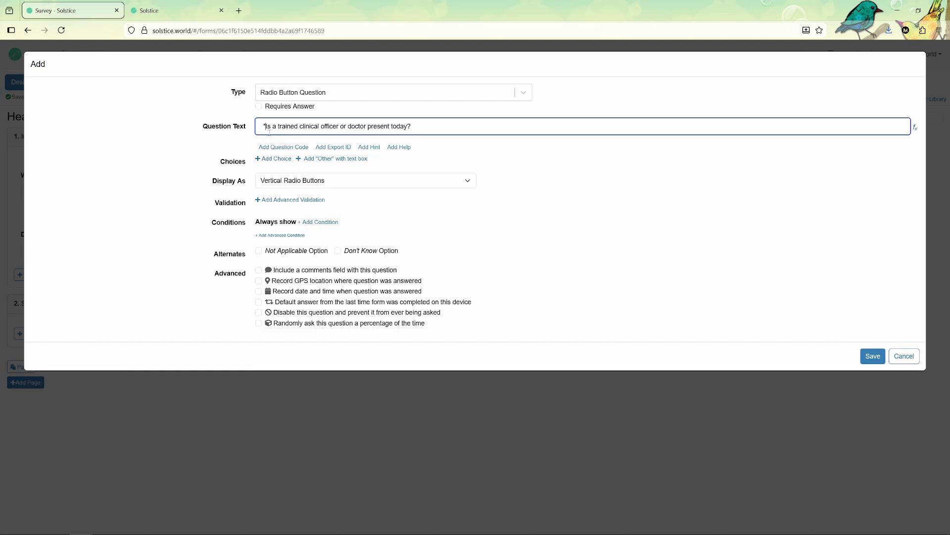
# Give the staffing question answer choices Yes and No, save it, and test answering No
pyautogui.click(273, 158)
pyautogui.click(304, 164)
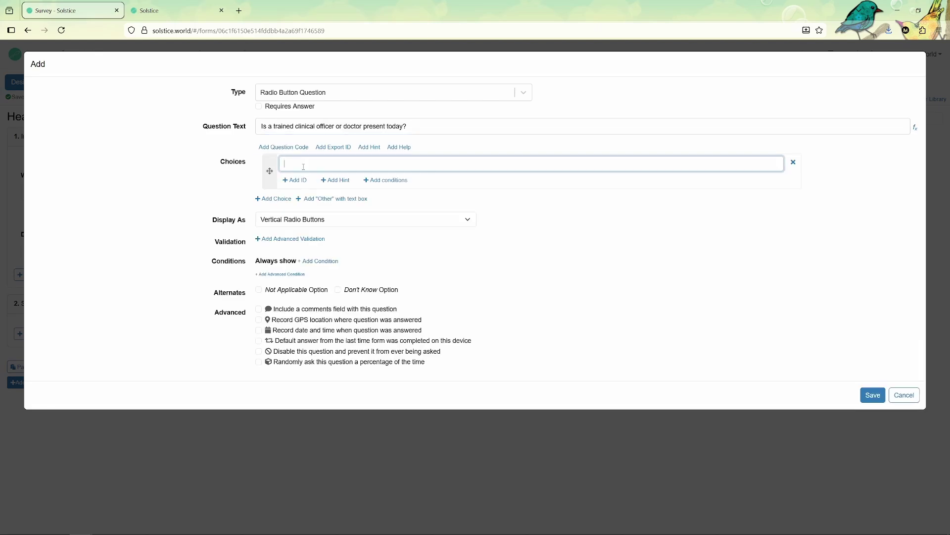
pyautogui.write('Yes')
pyautogui.click(287, 199)
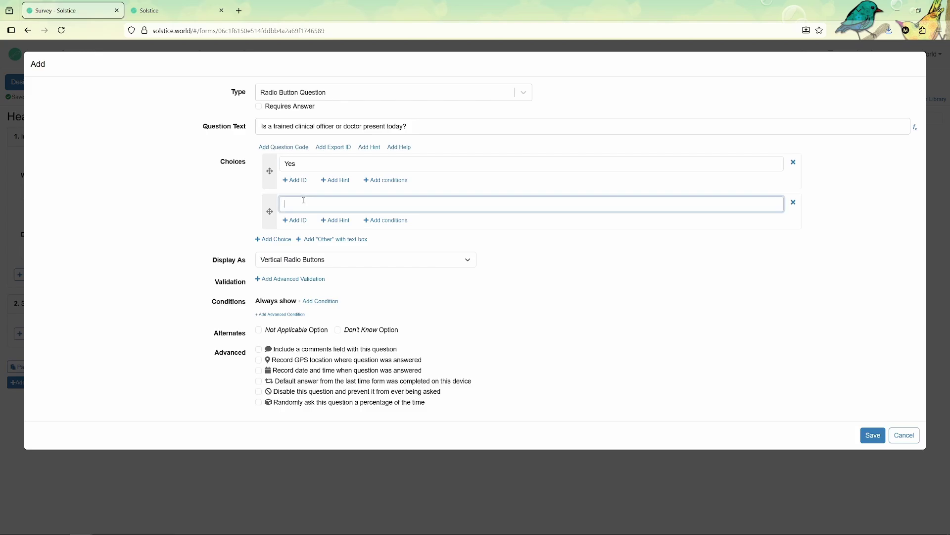
pyautogui.write('No')
pyautogui.click(873, 435)
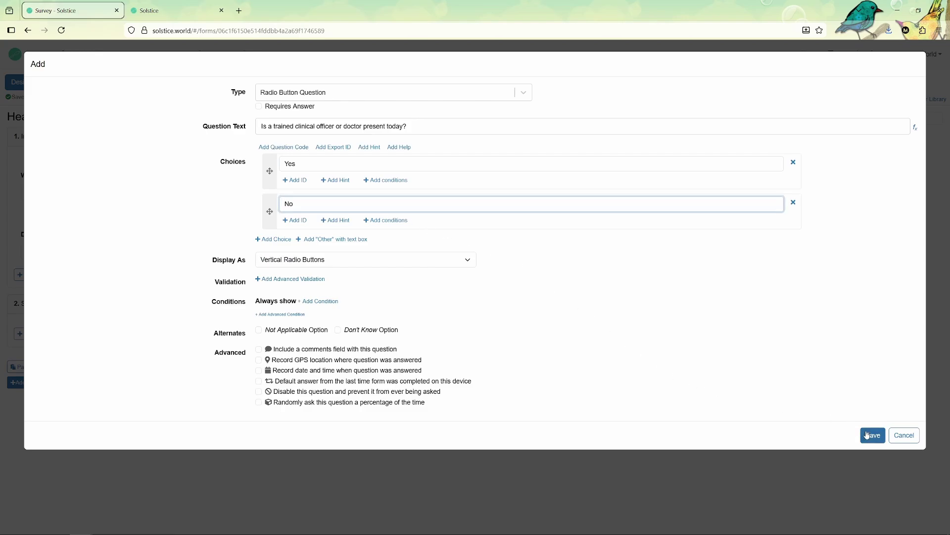
pyautogui.click(33, 377)
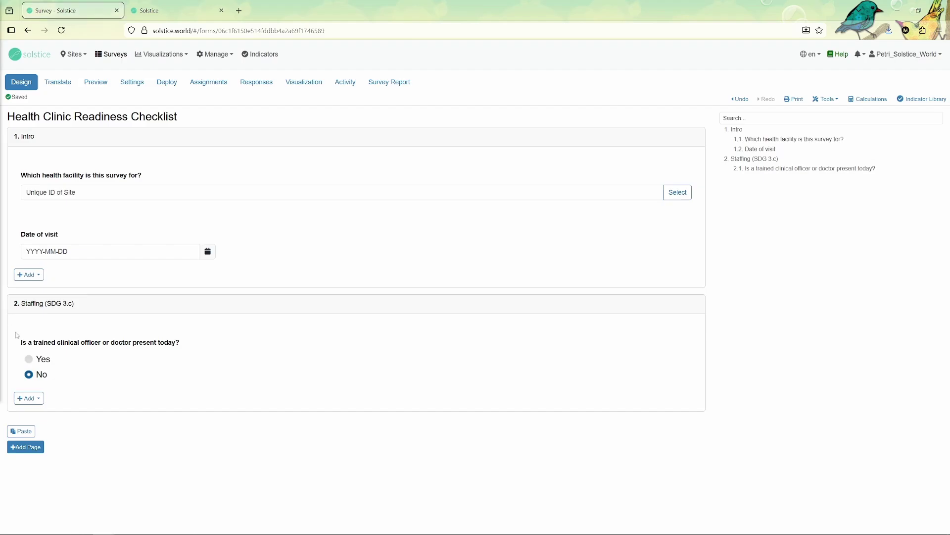
pyautogui.click(29, 398)
pyautogui.click(37, 413)
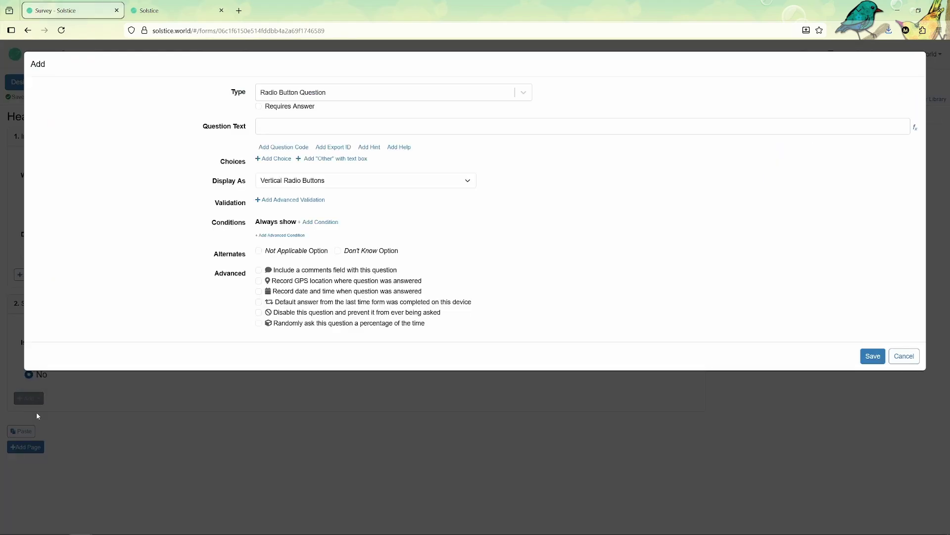
# Make question 2.2 a whole-number question reading 'Number of nurses on duty:' and save it
pyautogui.click(304, 90)
pyautogui.click(322, 126)
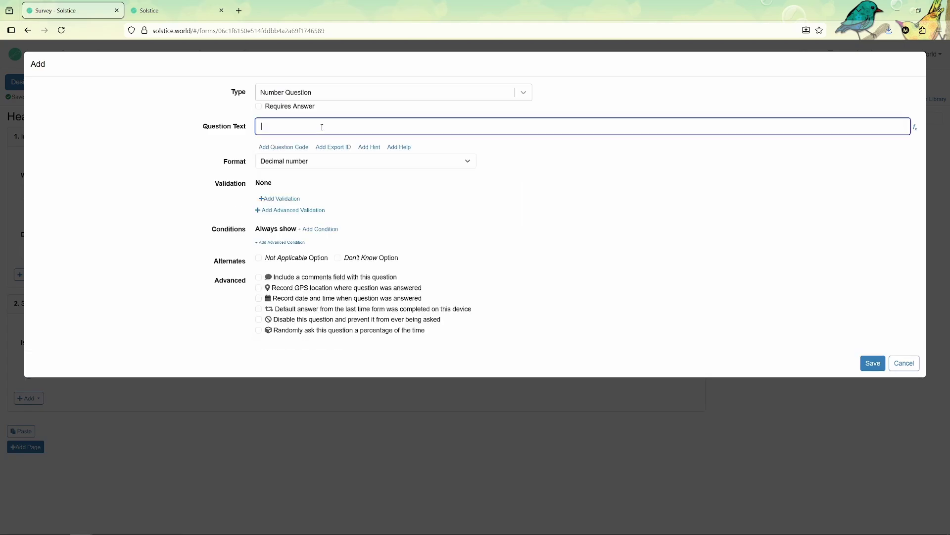
pyautogui.write('**Number of nurses on duty:**')
pyautogui.press('BackSpace')
pyautogui.press('BackSpace')
pyautogui.click(277, 162)
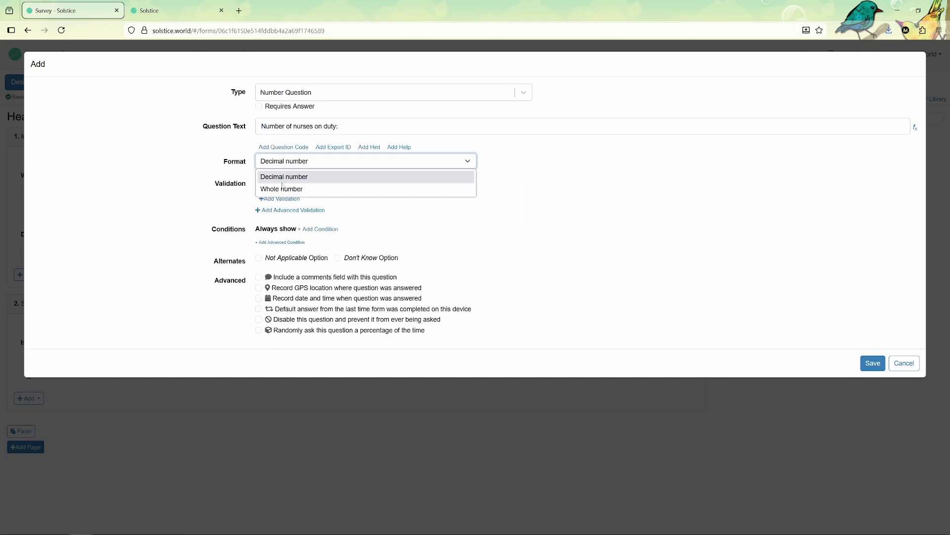
pyautogui.click(282, 190)
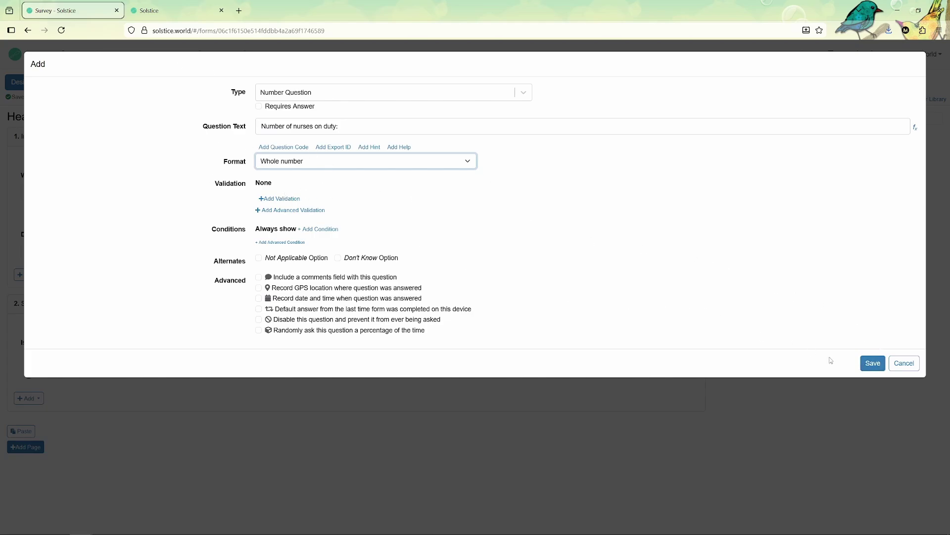
pyautogui.click(871, 363)
# Copy the nurses question 2.2 and paste a duplicate below it
pyautogui.moveTo(152, 250)
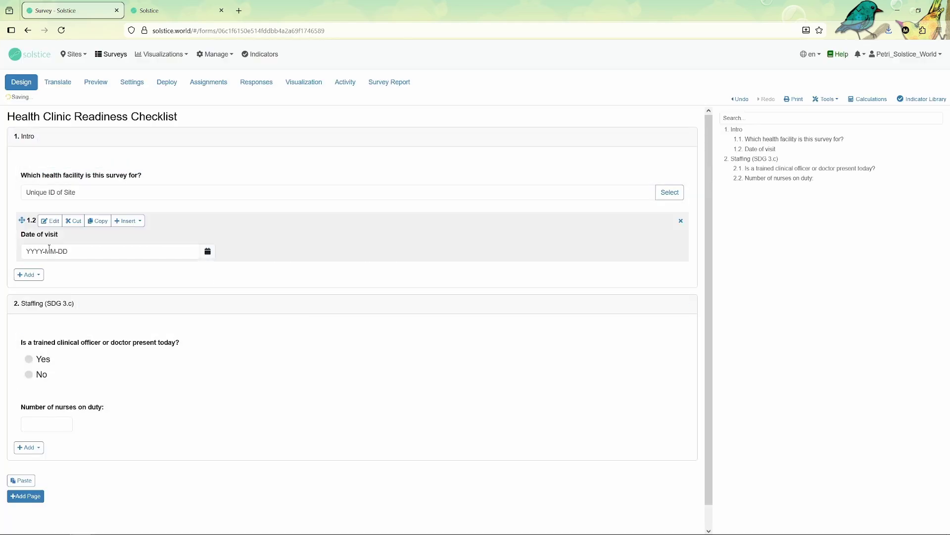
pyautogui.scroll(-1, 49, 248)
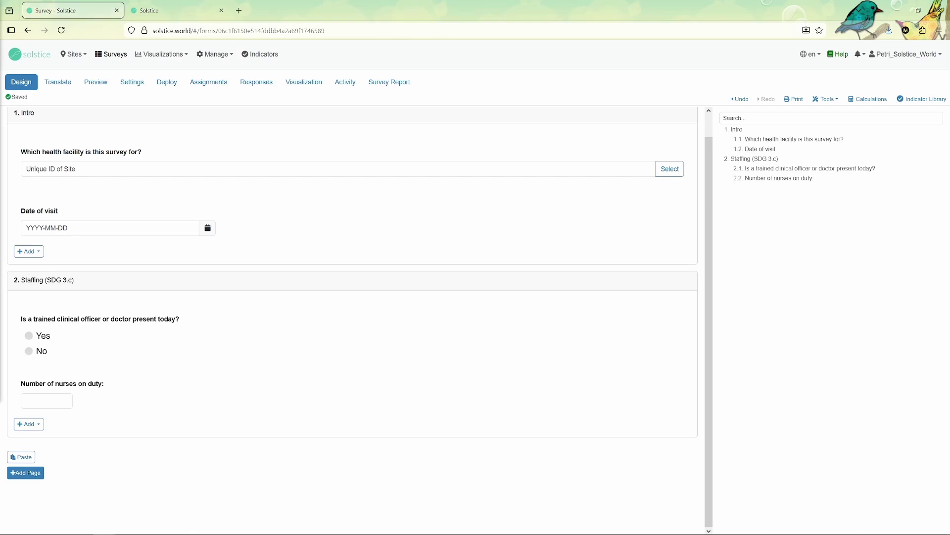
pyautogui.moveTo(62, 372)
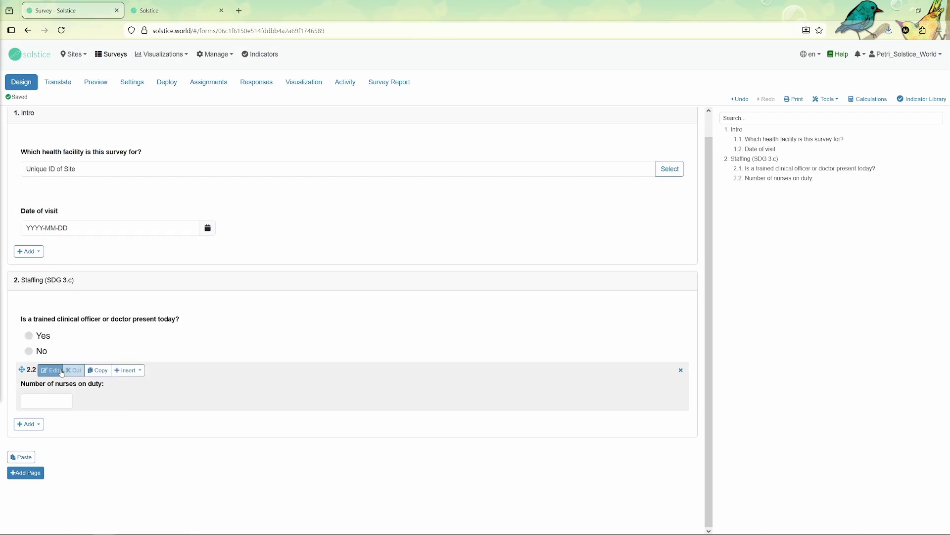
pyautogui.click(90, 371)
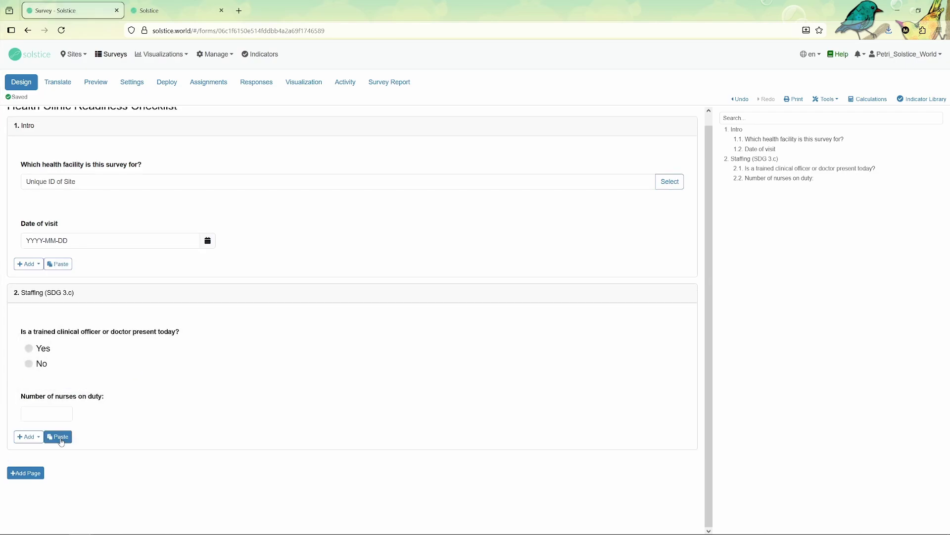
pyautogui.click(60, 437)
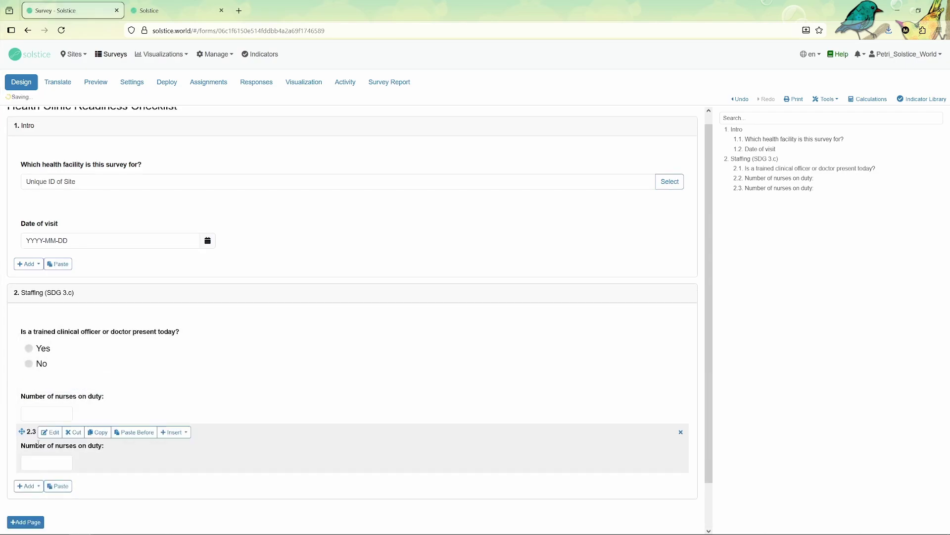
# Reword the copy as 'Number of community health workers present:', save, and check its order
pyautogui.click(50, 432)
pyautogui.moveTo(261, 126); pyautogui.dragTo(364, 126)
pyautogui.hotkey('ctrl', 'v')
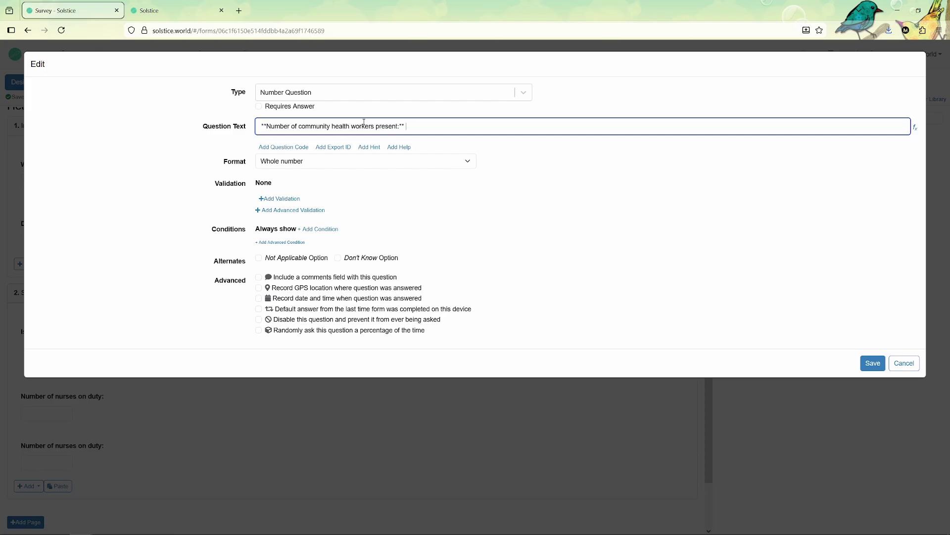
pyautogui.click(268, 126)
pyautogui.press('BackSpace')
pyautogui.press('BackSpace')
pyautogui.click(873, 363)
pyautogui.moveTo(19, 436)
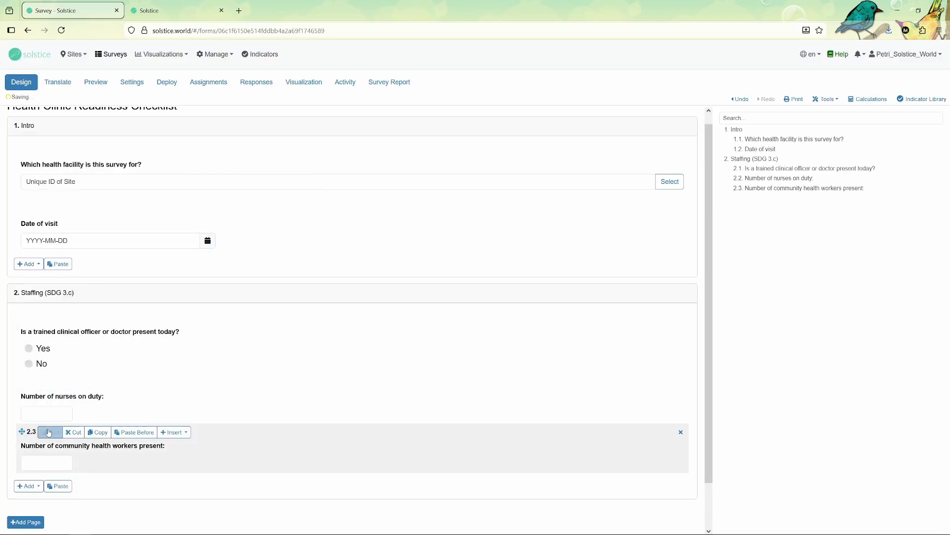
pyautogui.moveTo(22, 431)
pyautogui.mouseDown()
pyautogui.moveTo(22, 382)
pyautogui.moveTo(15, 465)
pyautogui.mouseUp()
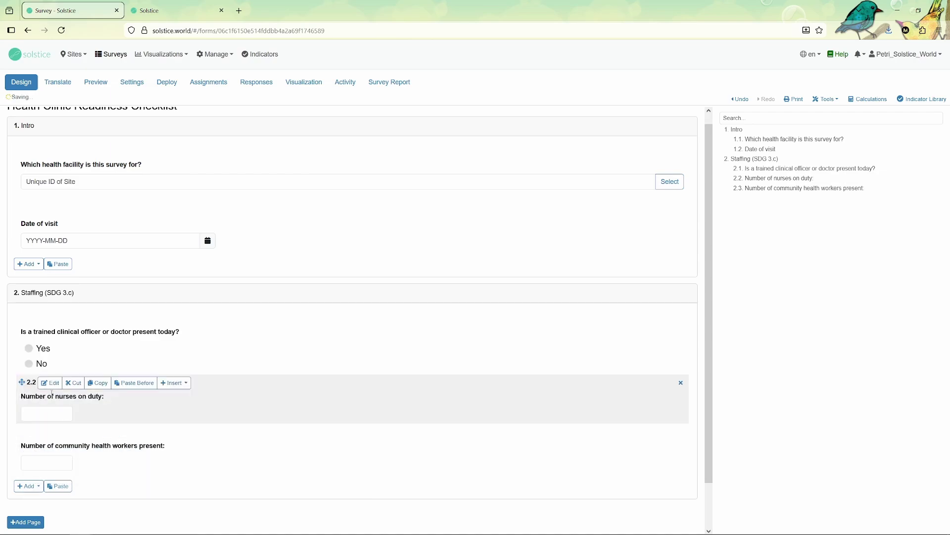
pyautogui.scroll(-2, 15, 466)
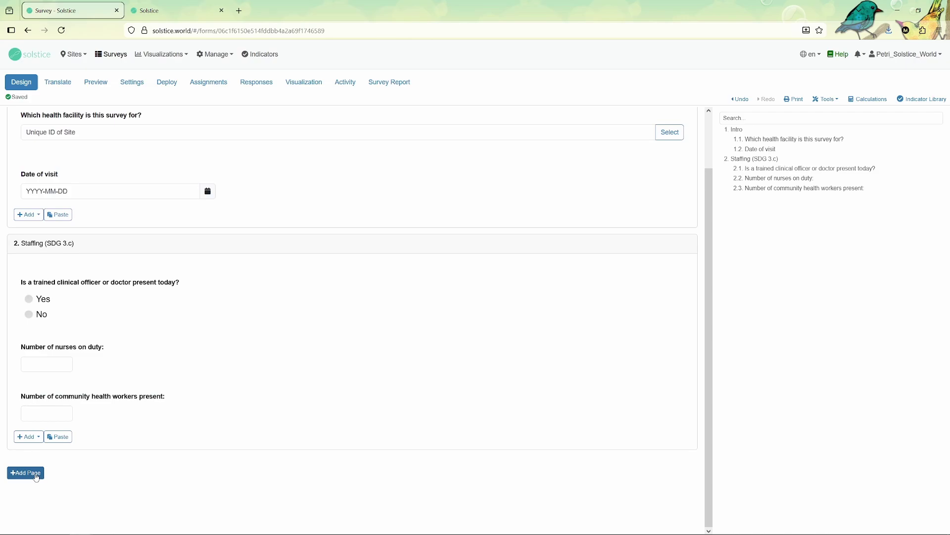
# Add a third page and name it 'Essential Medicines & Supplies (SDG 3.b)'
pyautogui.click(36, 474)
pyautogui.scroll(-1, 40, 399)
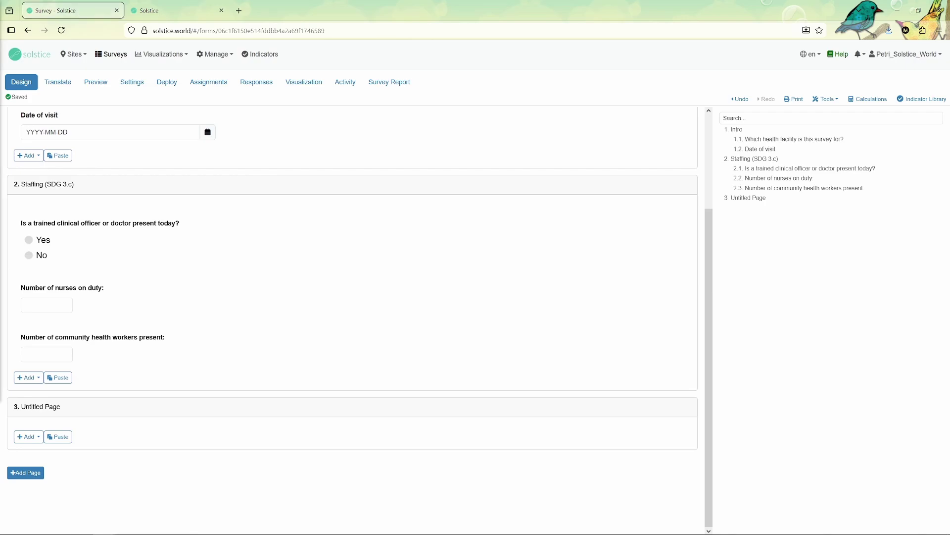
pyautogui.click(72, 407)
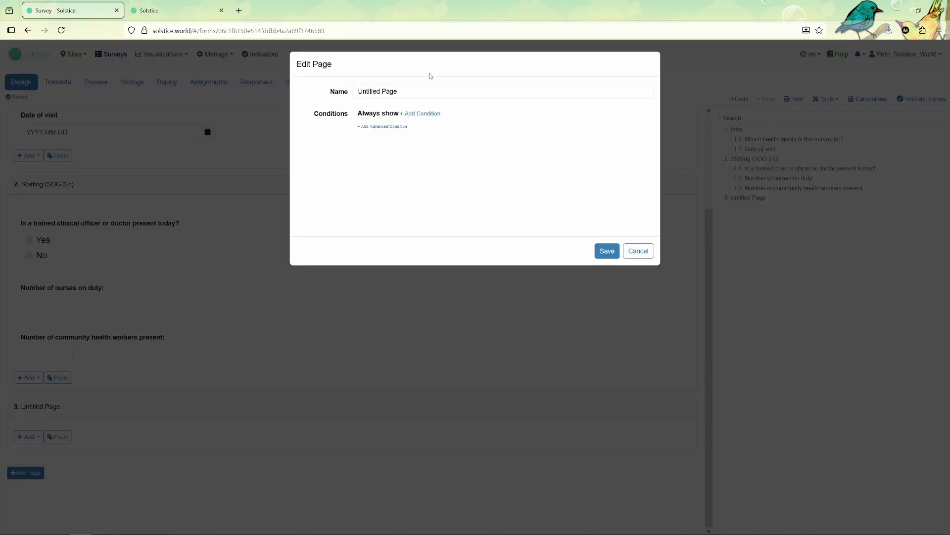
pyautogui.tripleClick(431, 90)
pyautogui.hotkey('ctrl', 'v')
pyautogui.press('BackSpace')
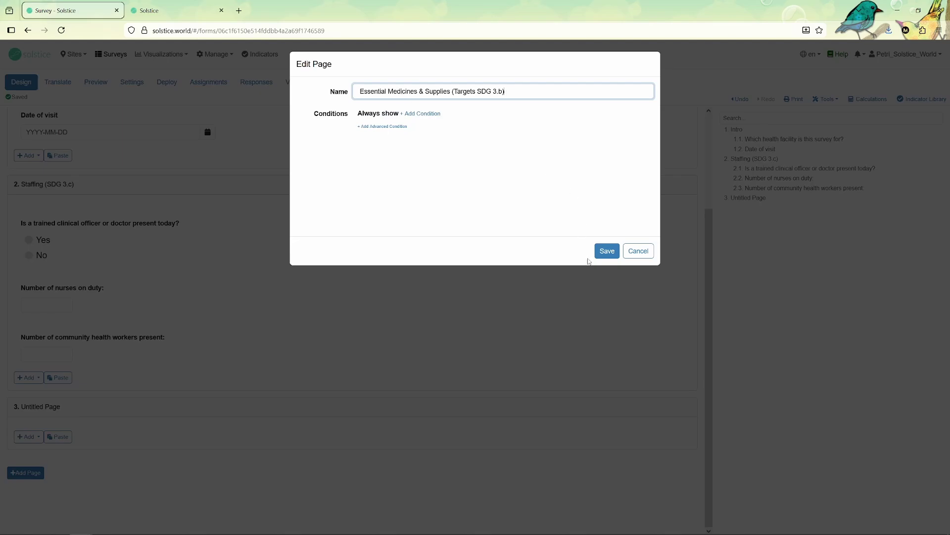
pyautogui.moveTo(474, 95); pyautogui.dragTo(456, 93)
pyautogui.press('BackSpace')
pyautogui.press('BackSpace')
pyautogui.click(607, 251)
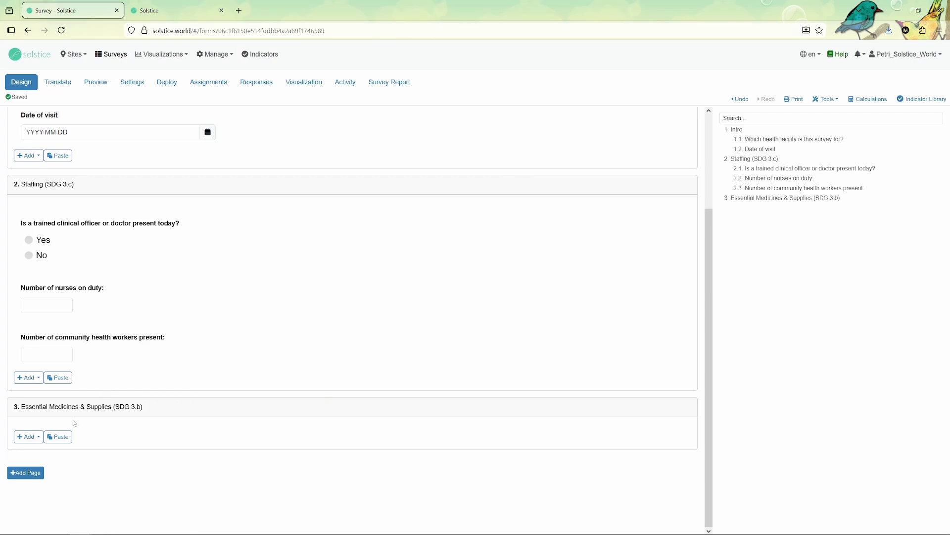
pyautogui.moveTo(67, 356)
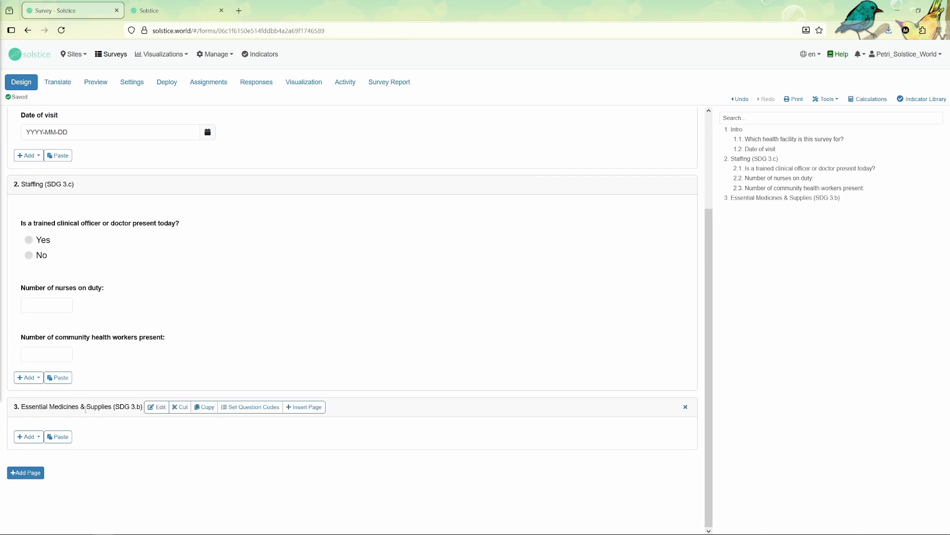
# Start a page 3 question with the Malaria RDT stock wording, removing stray asterisks
pyautogui.click(26, 436)
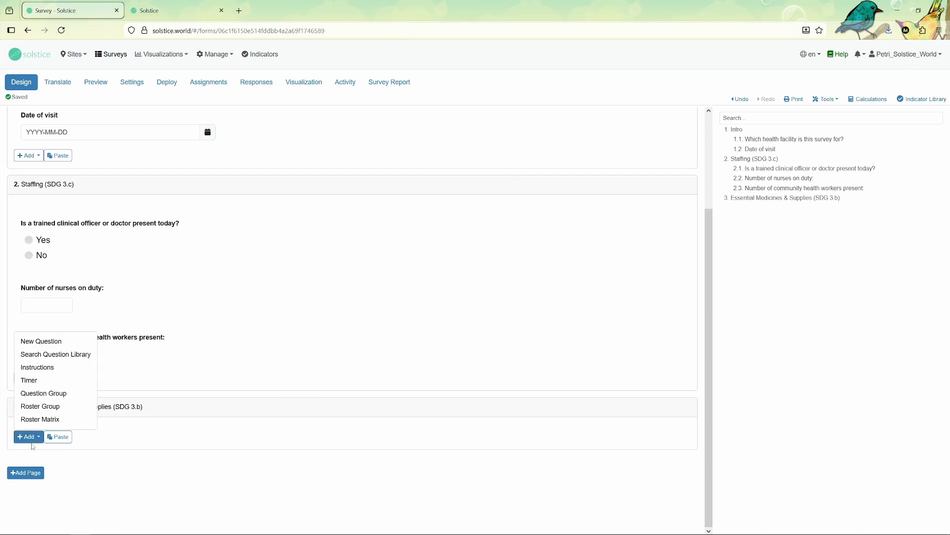
pyautogui.click(49, 346)
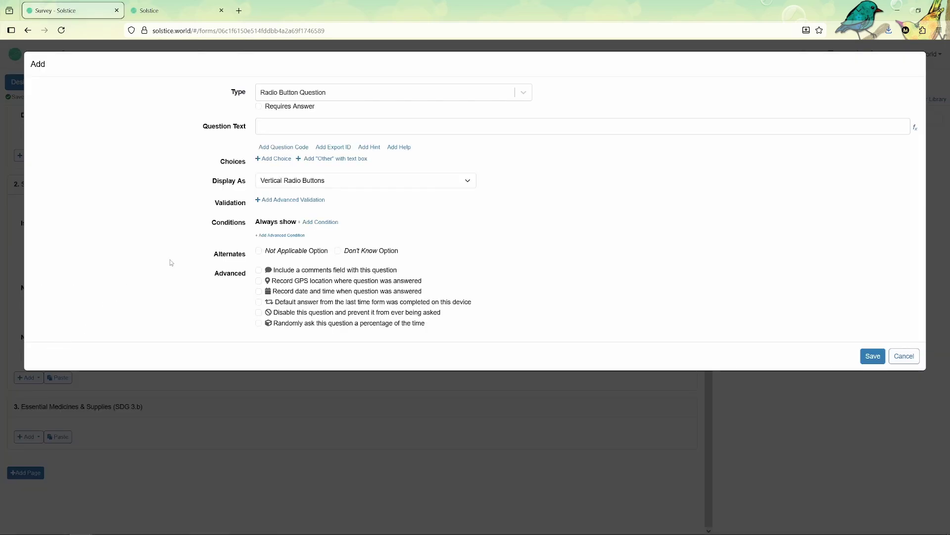
pyautogui.click(279, 179)
pyautogui.click(281, 181)
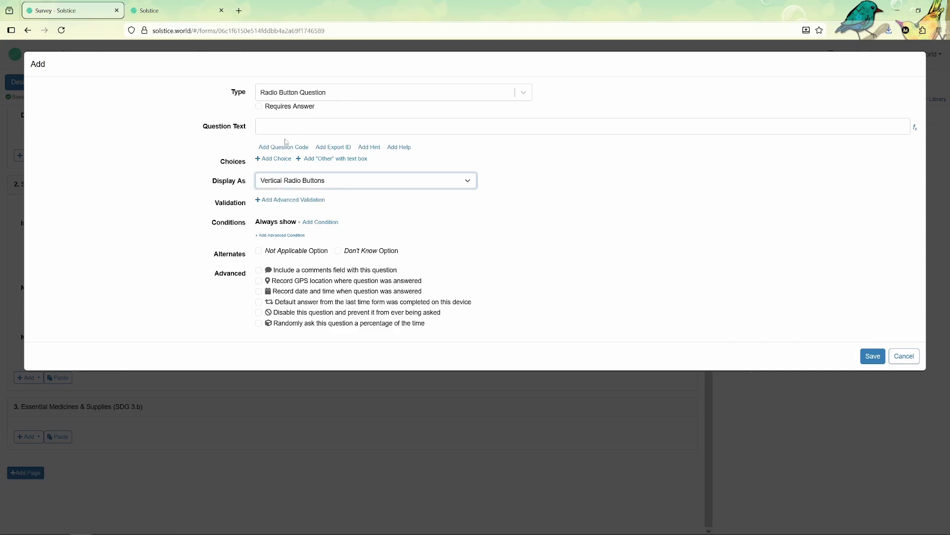
pyautogui.click(300, 93)
pyautogui.click(291, 213)
pyautogui.click(320, 125)
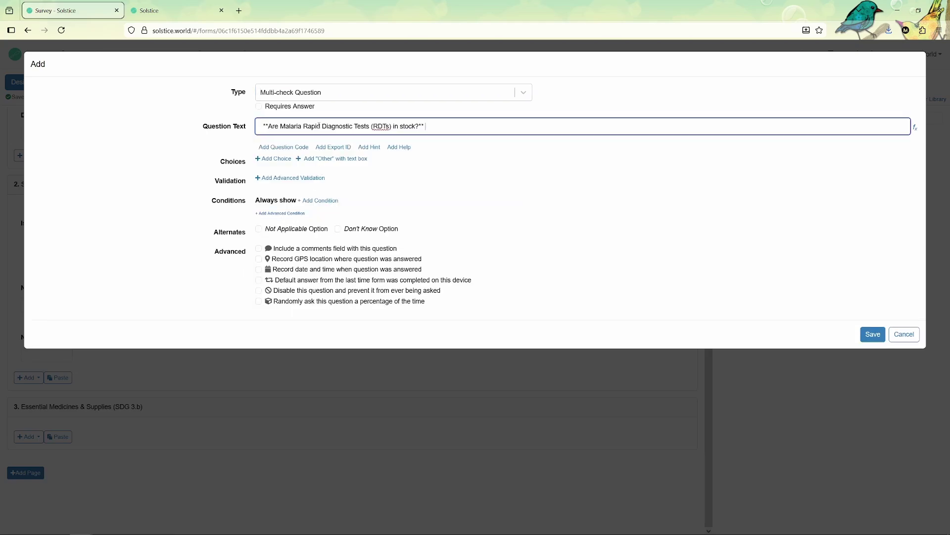
pyautogui.moveTo(269, 125); pyautogui.dragTo(251, 127)
pyautogui.press('BackSpace')
# Add three answer choices: In Stock, Low Stock and Stockout
pyautogui.click(275, 159)
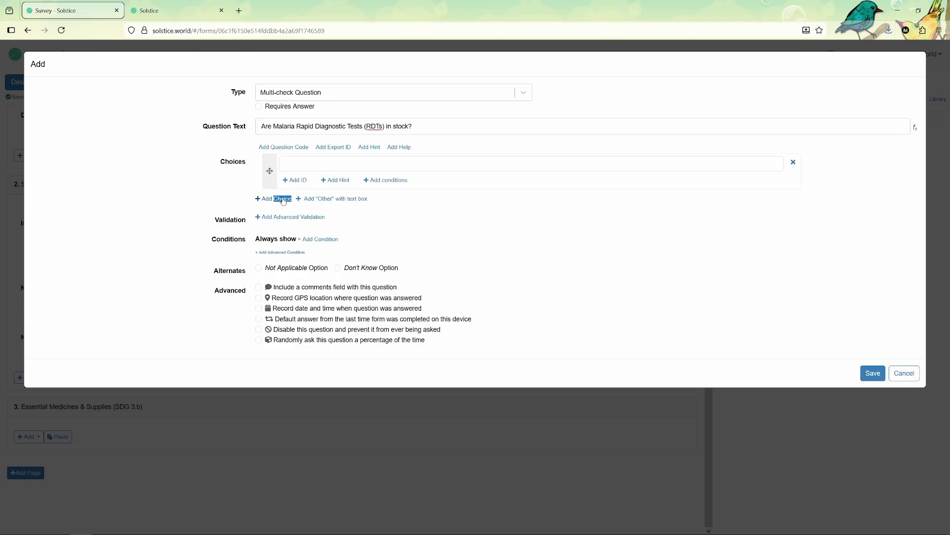
pyautogui.click(280, 200)
pyautogui.click(280, 241)
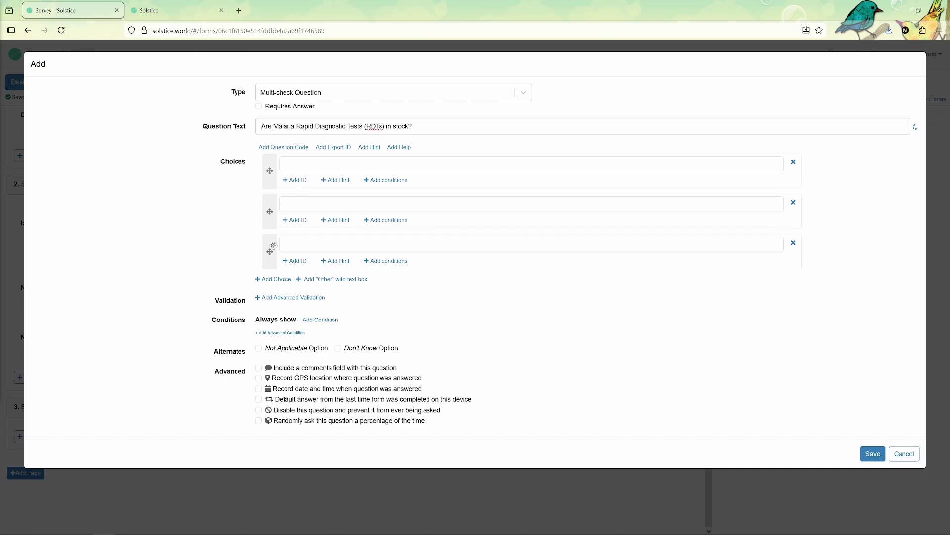
pyautogui.click(319, 164)
pyautogui.write('In Stock')
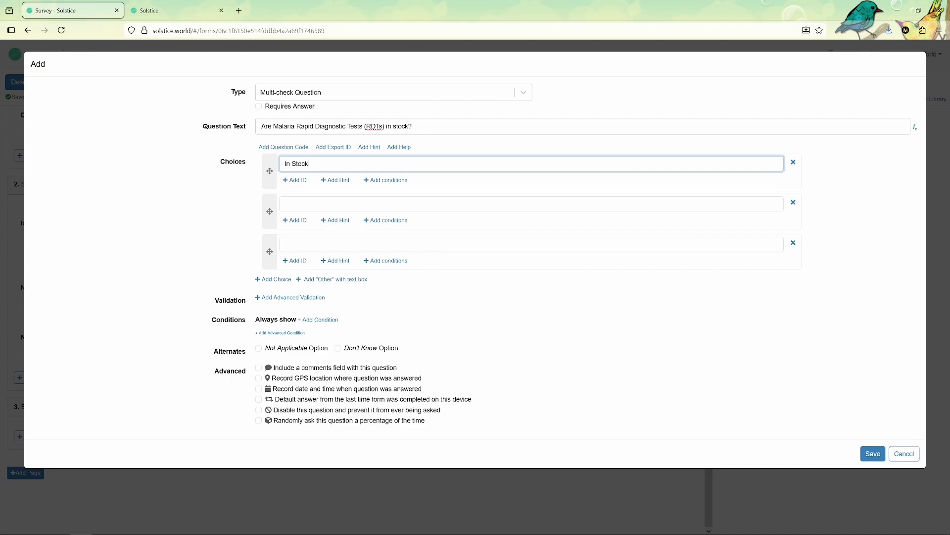
pyautogui.press('Tab')
pyautogui.click(293, 201)
pyautogui.write('Low Stock')
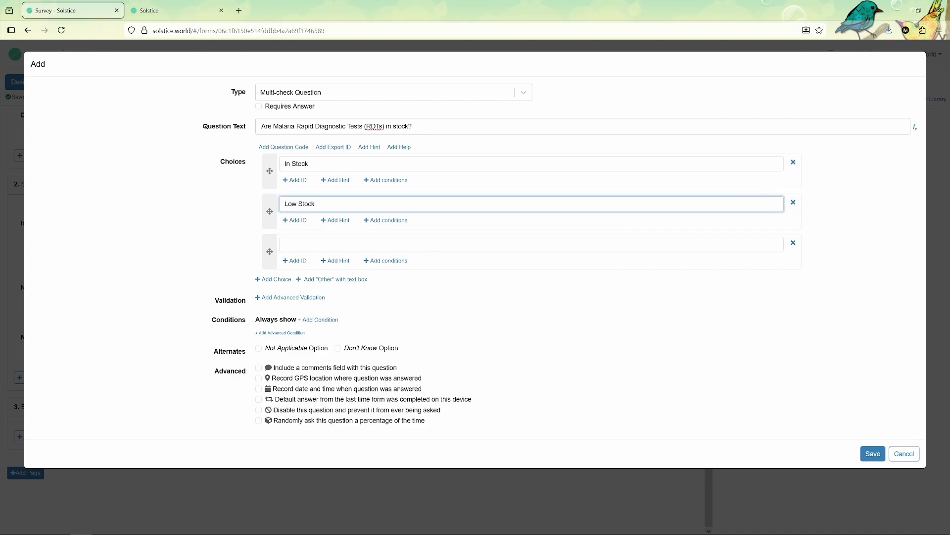
pyautogui.press('Tab')
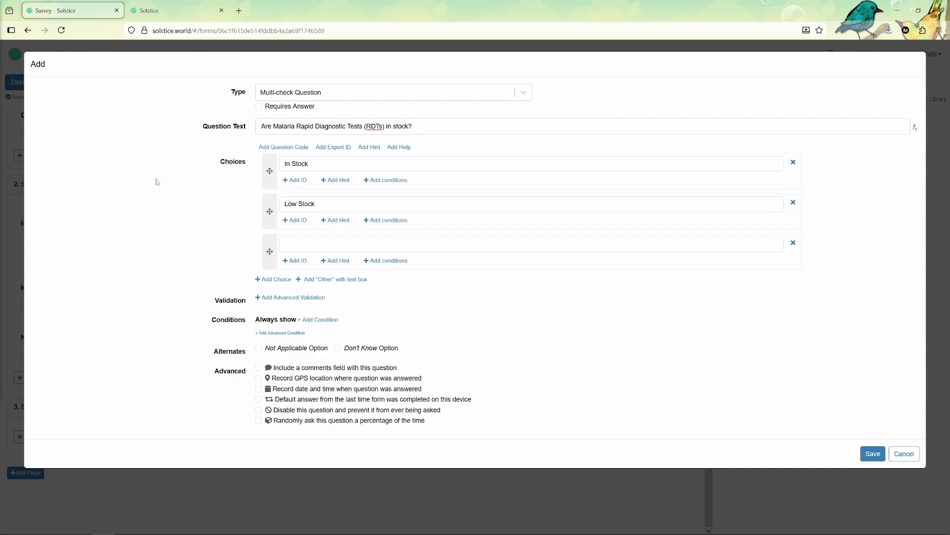
pyautogui.click(332, 238)
pyautogui.write('Stockout')
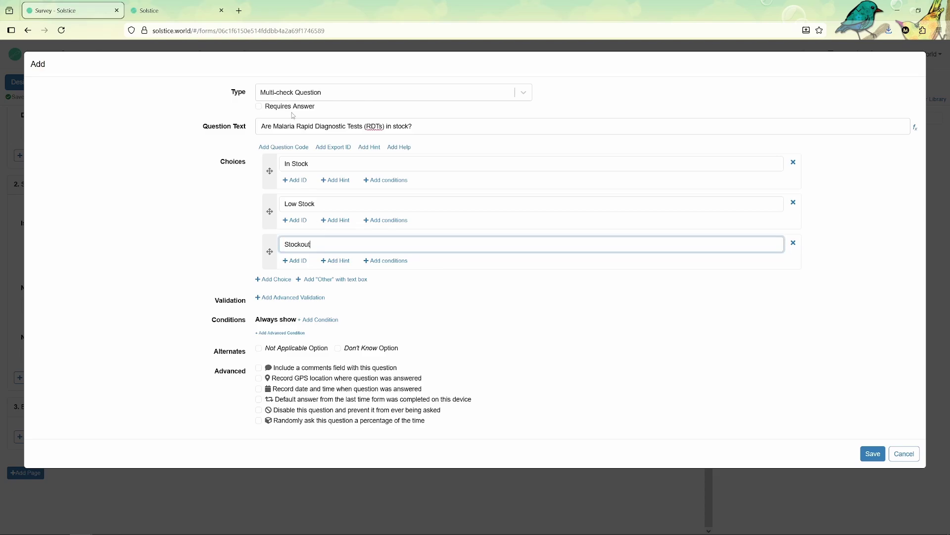
# Change the RDT question to a Dropdown Question, save it, and check its choice list
pyautogui.click(294, 99)
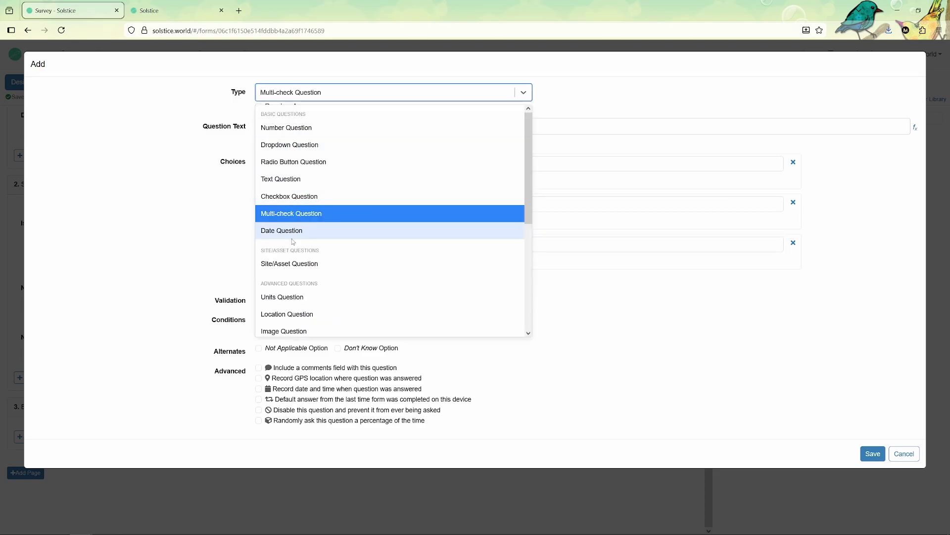
pyautogui.click(299, 144)
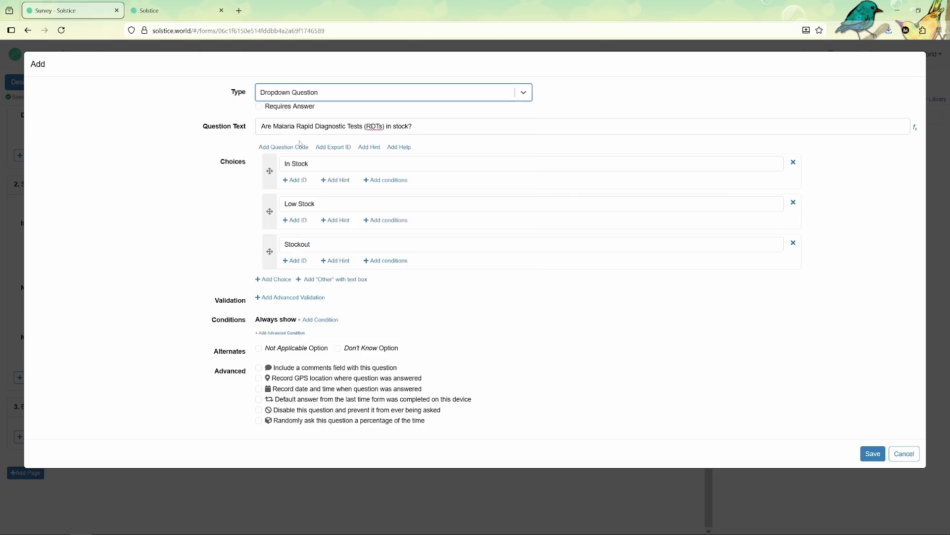
pyautogui.click(870, 455)
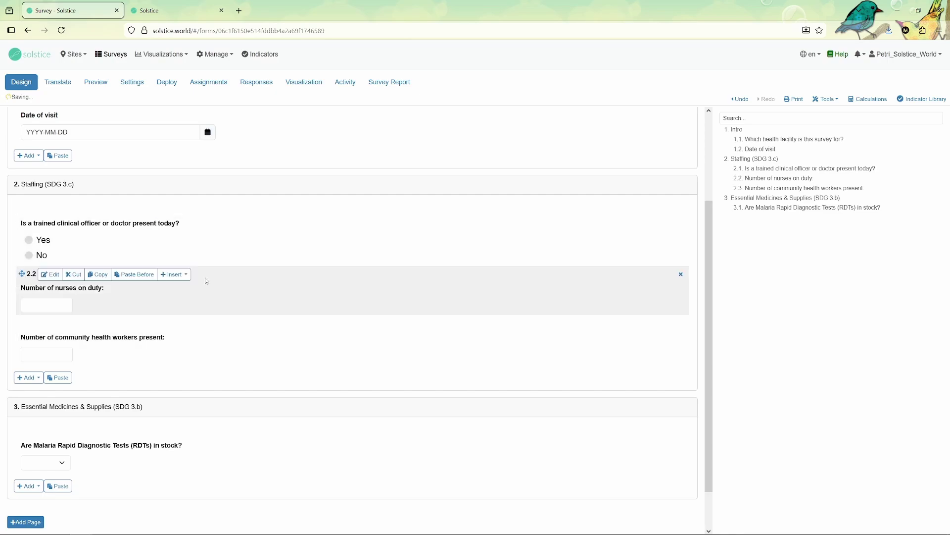
pyautogui.click(48, 421)
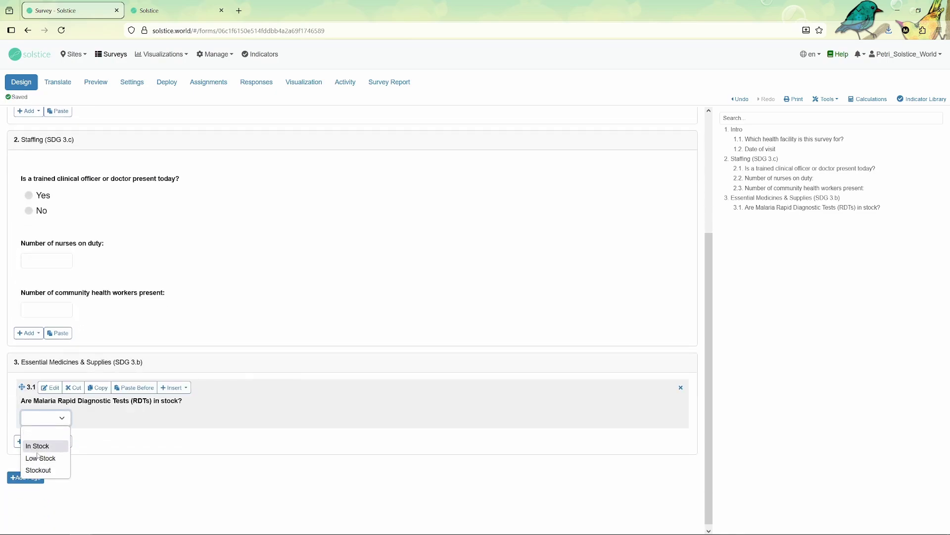
pyautogui.click(154, 424)
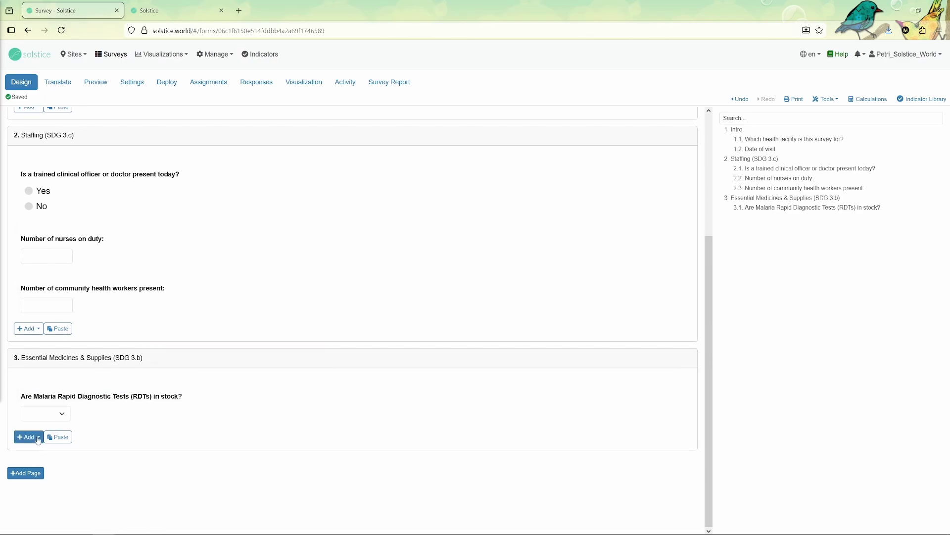
# Duplicate question 3.1 and reword it 'Are essential antibiotics (e.g., Amoxicillin) in stock?'
pyautogui.moveTo(99, 396)
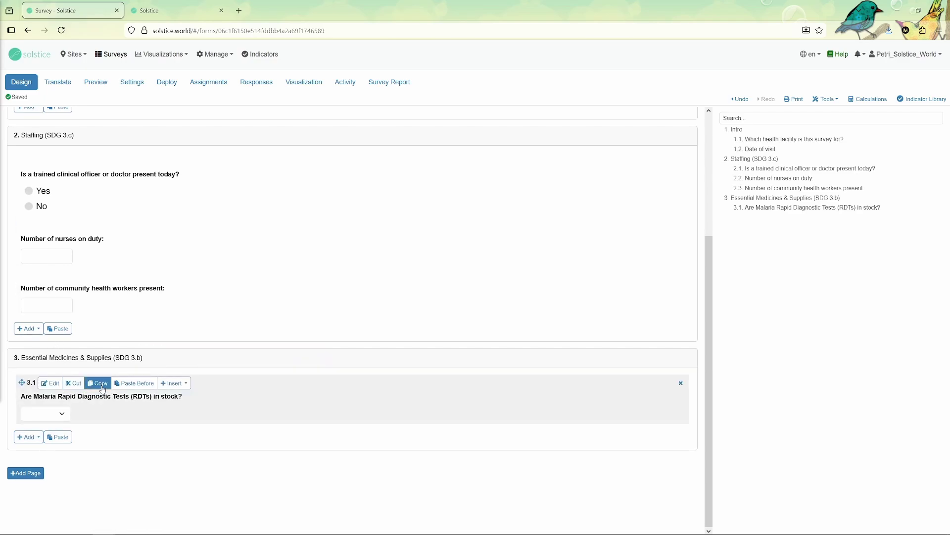
pyautogui.click(58, 436)
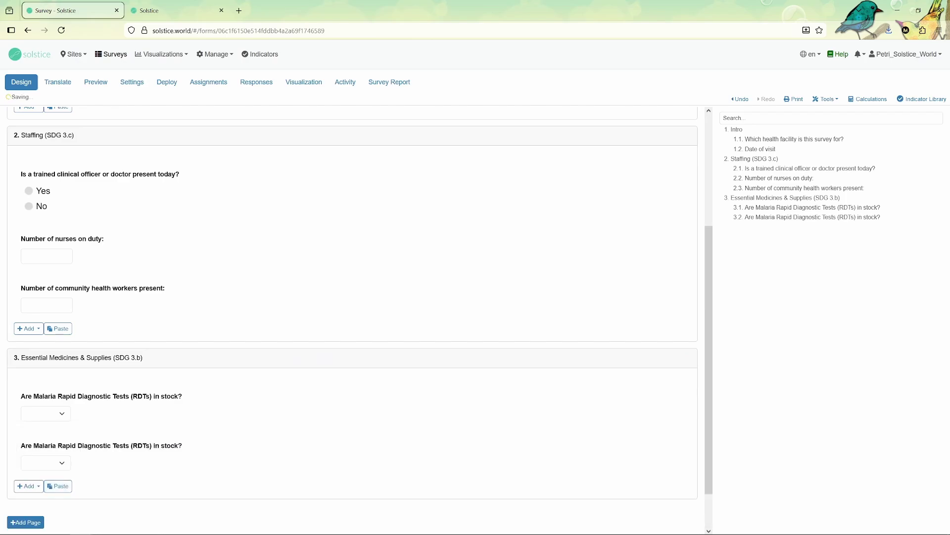
pyautogui.click(52, 432)
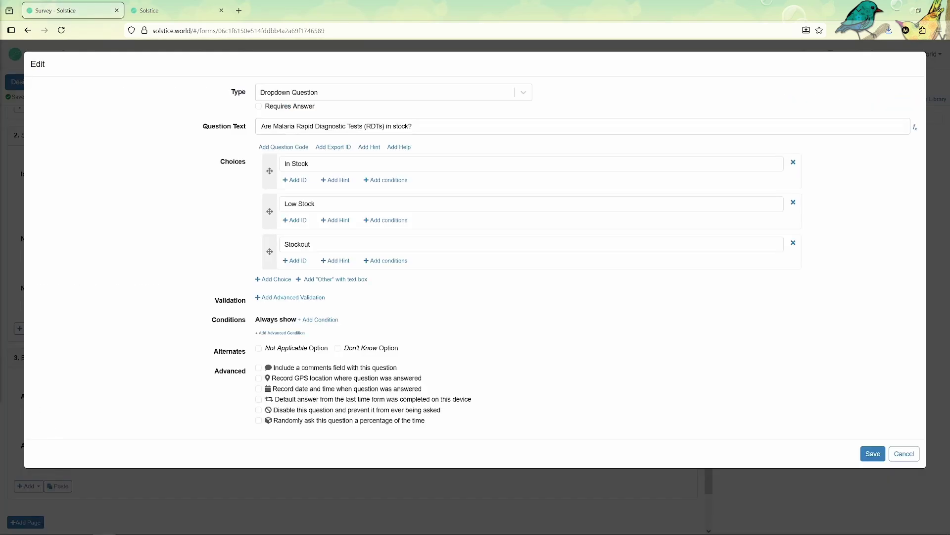
pyautogui.click(307, 127)
pyautogui.hotkey('ctrl', 'a')
pyautogui.write('**Are essential antibiotics (e.g., Amoxicillin) in stock?**')
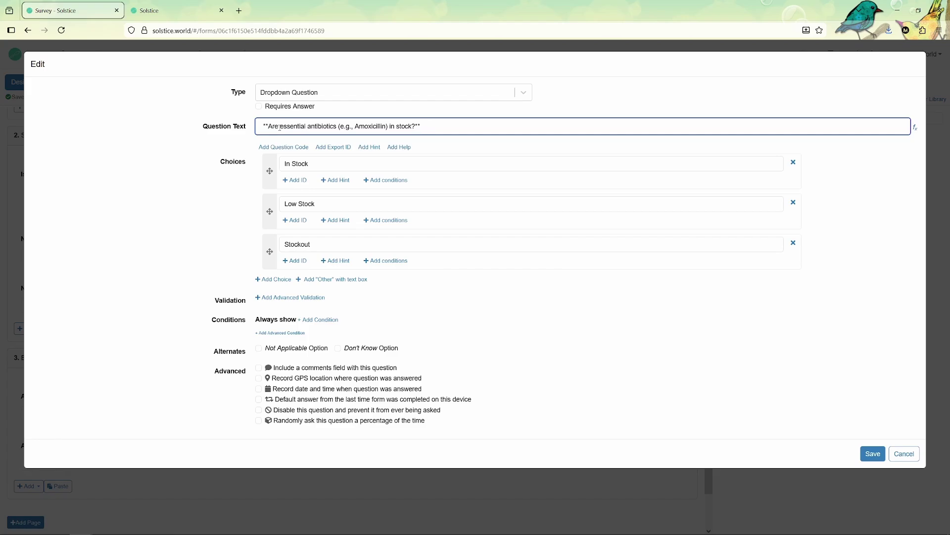
pyautogui.press('BackSpace')
pyautogui.press('BackSpace')
pyautogui.moveTo(268, 127); pyautogui.dragTo(246, 130)
pyautogui.press('BackSpace')
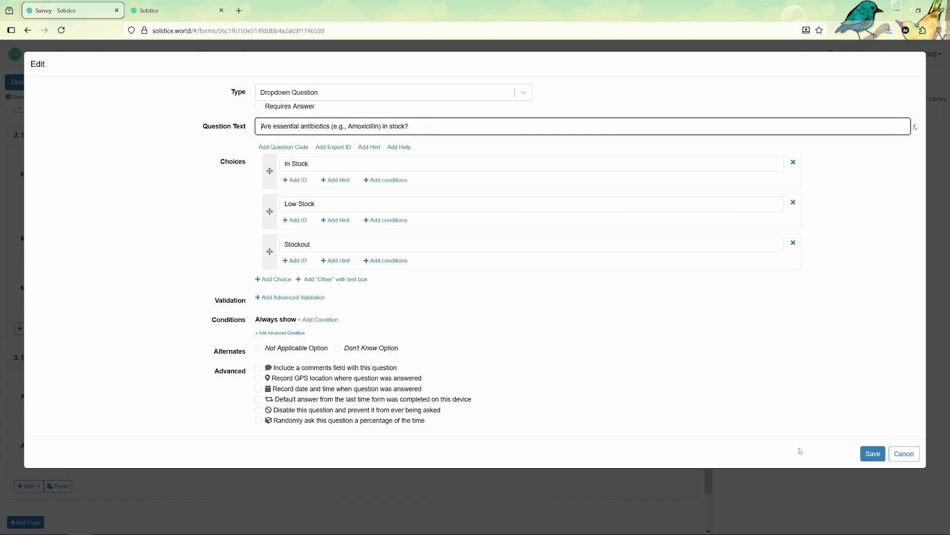
pyautogui.click(867, 459)
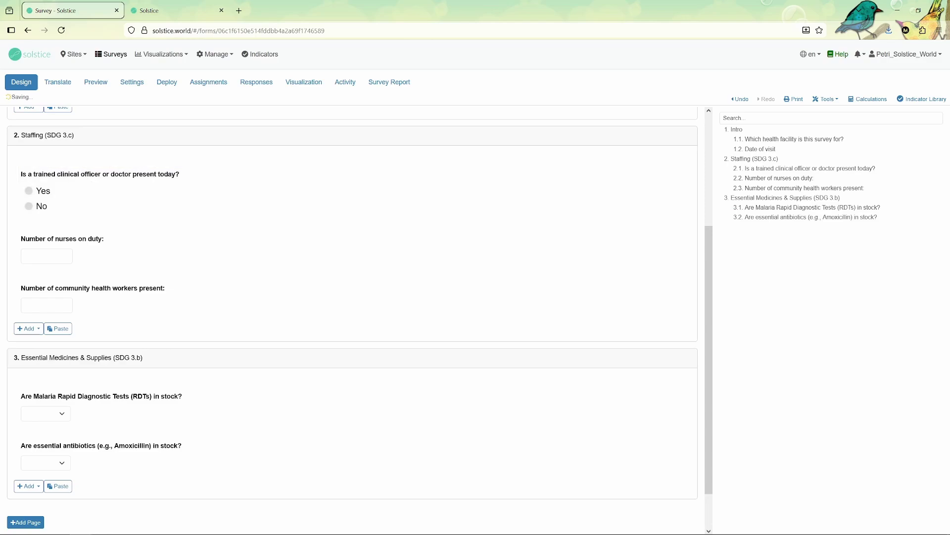
pyautogui.scroll(-1, 38, 436)
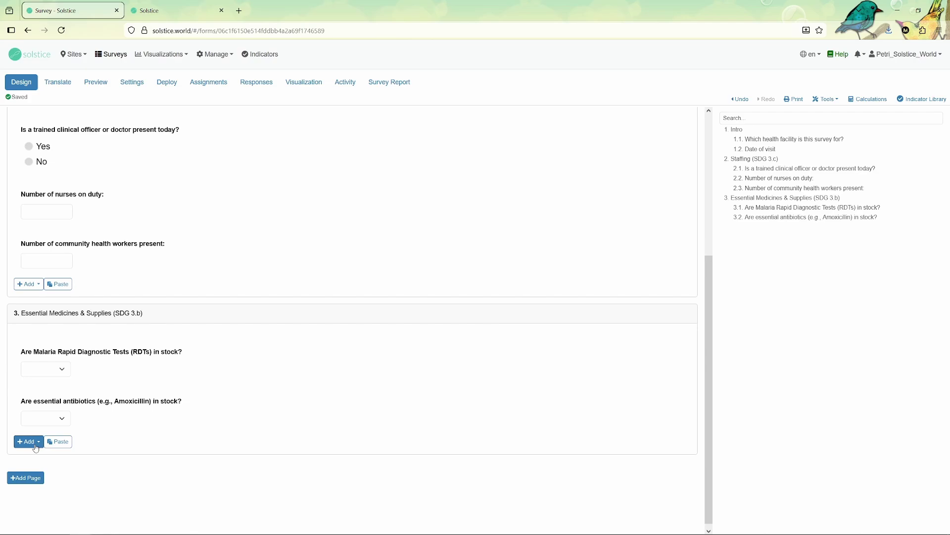
# Create image question 3.3 'Photo of the pharmacy/storage room', keeping the default maximum image size
pyautogui.click(28, 441)
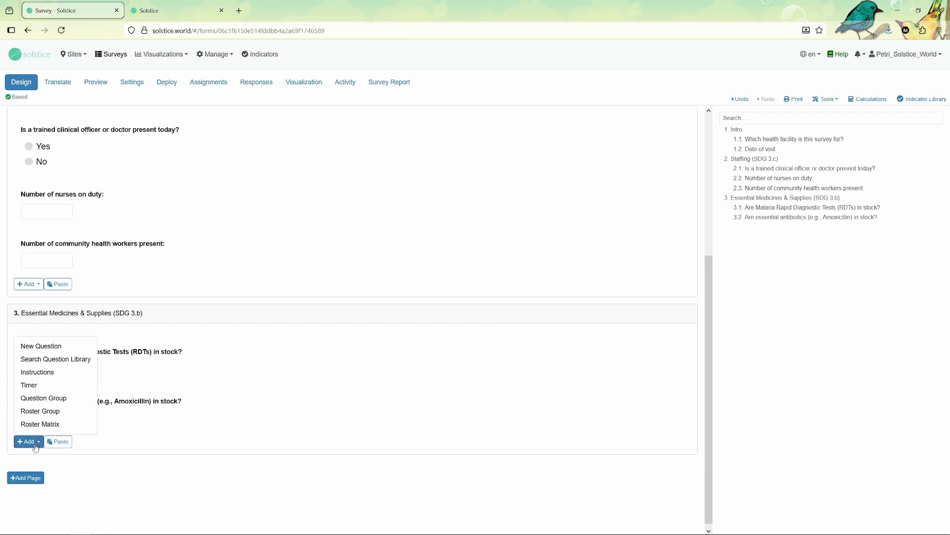
pyautogui.click(36, 346)
pyautogui.click(308, 98)
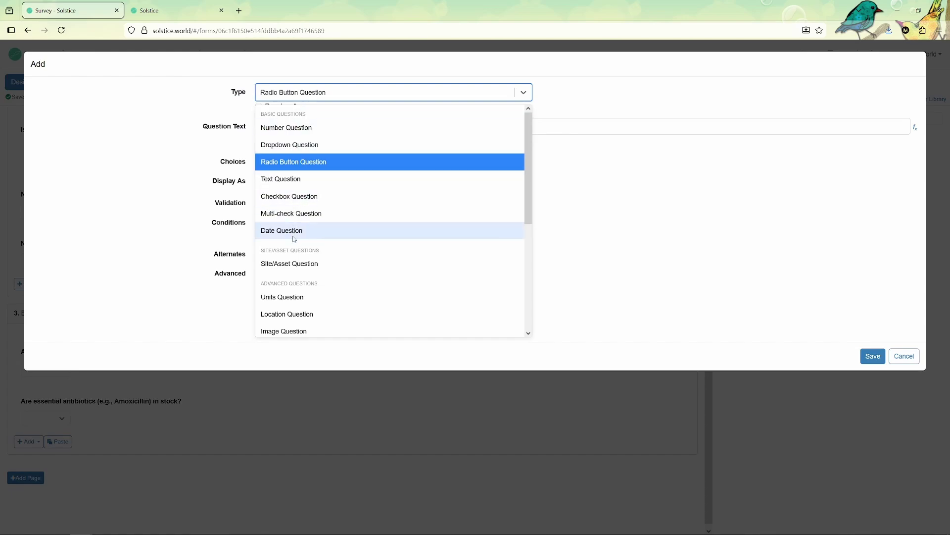
pyautogui.scroll(-2, 290, 240)
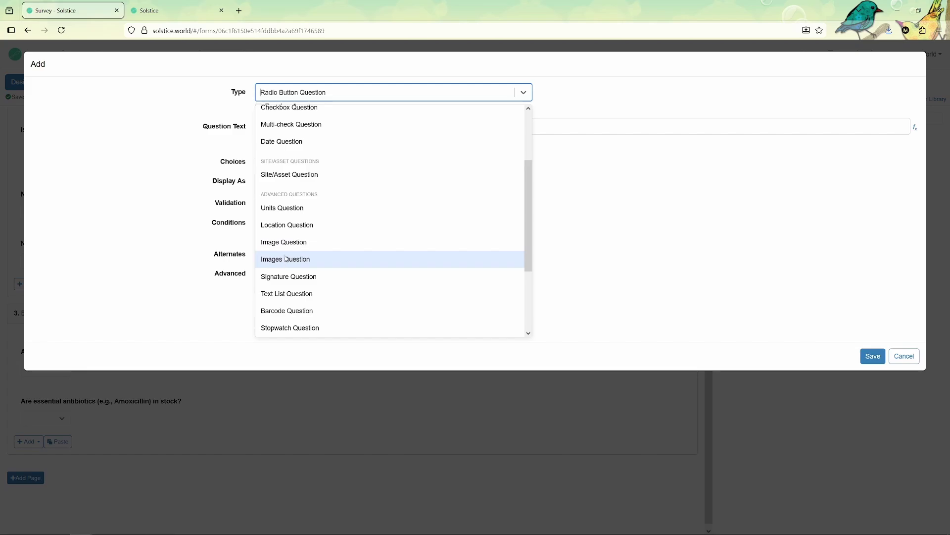
pyautogui.click(286, 245)
pyautogui.click(297, 121)
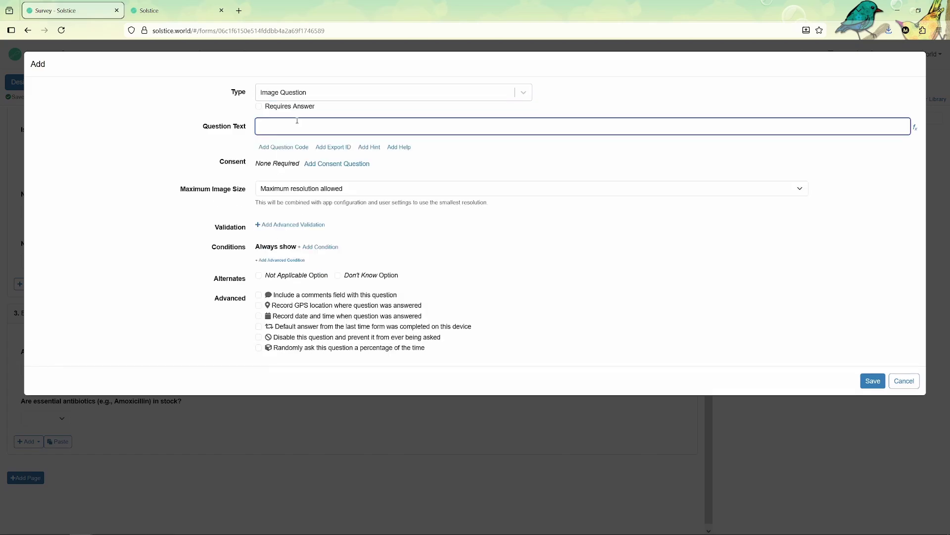
pyautogui.write('Photo of the pharmacy/storage room')
pyautogui.click(320, 185)
pyautogui.click(321, 186)
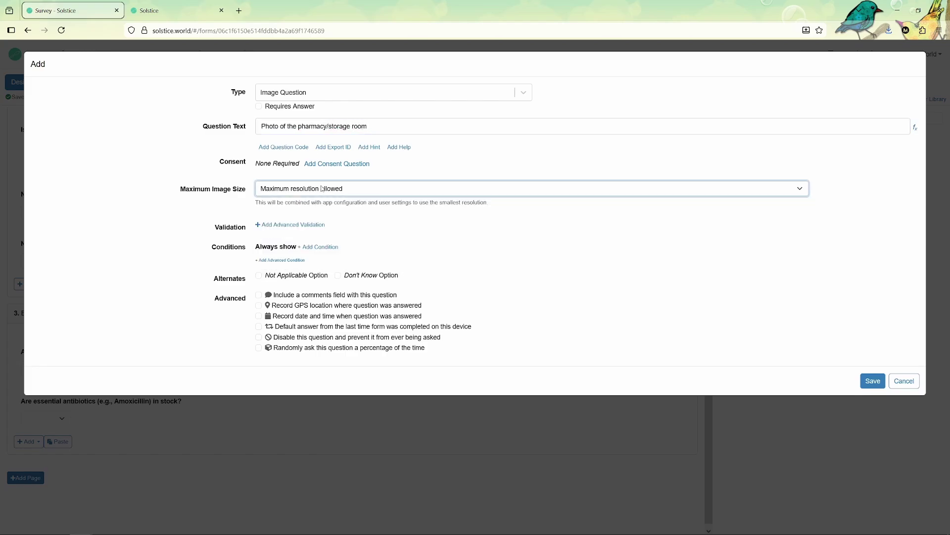
pyautogui.click(872, 381)
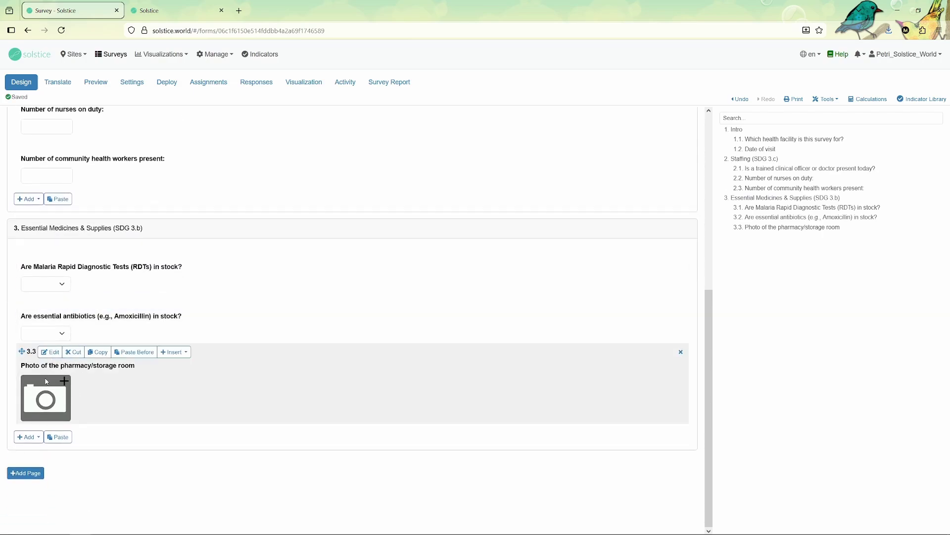
# Add a blank fourth page and rename it 'Section 5: Overall Assessment'
pyautogui.moveTo(43, 315)
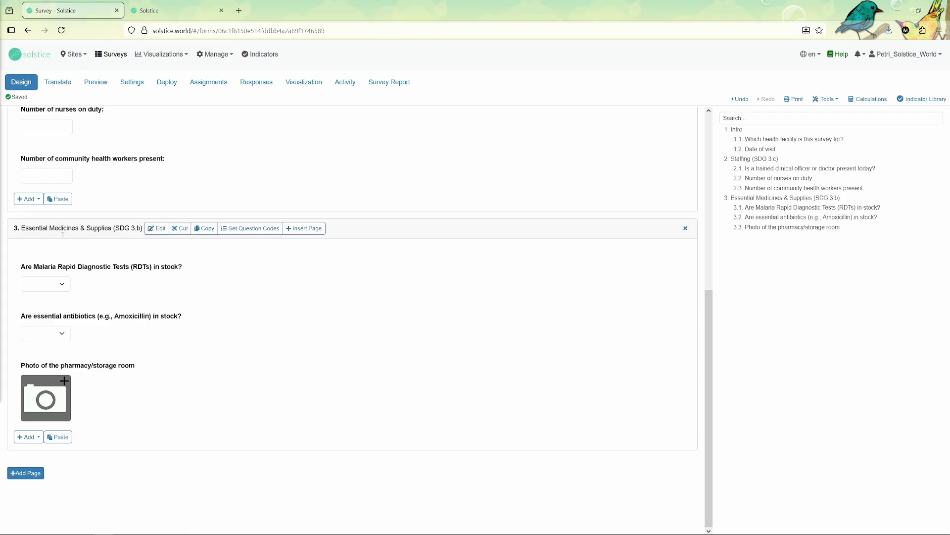
pyautogui.click(40, 475)
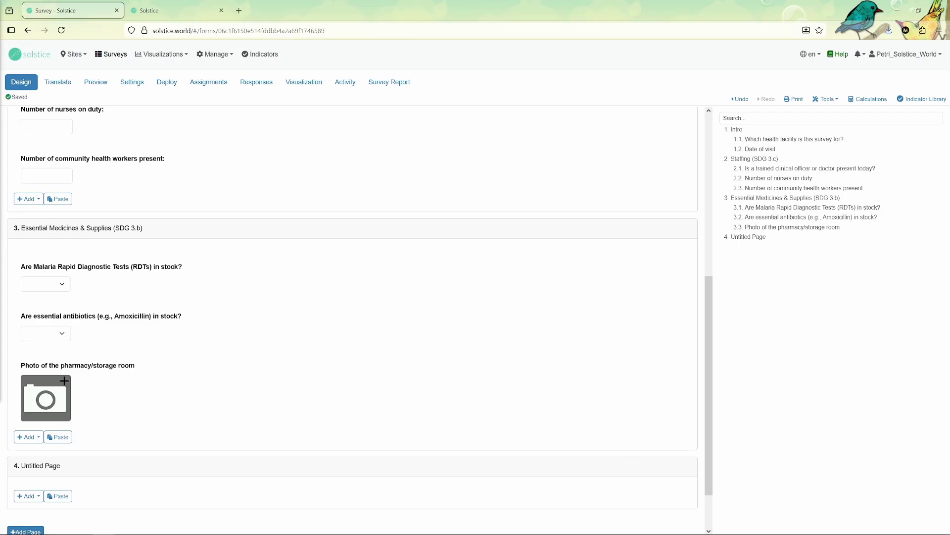
pyautogui.click(75, 467)
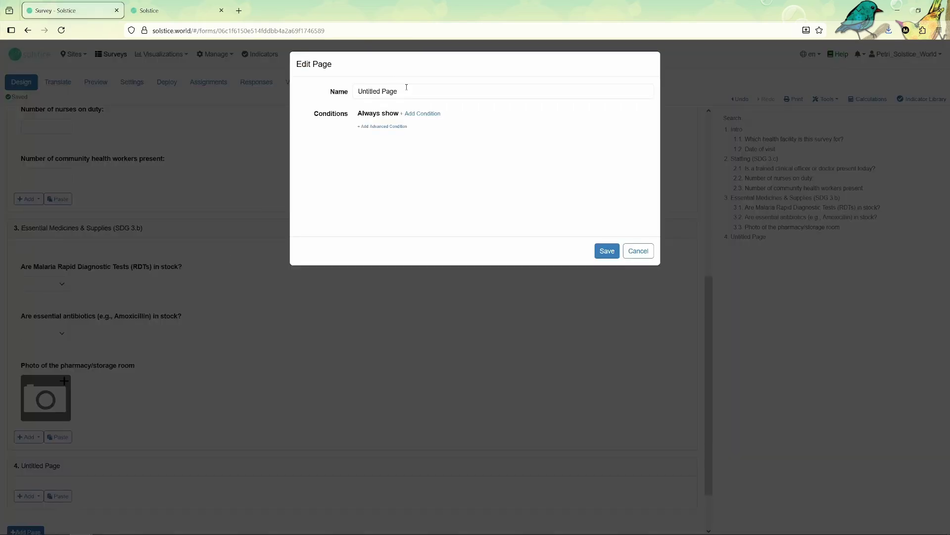
pyautogui.tripleClick(407, 87)
pyautogui.write('**Section 5: Overall Assessment**')
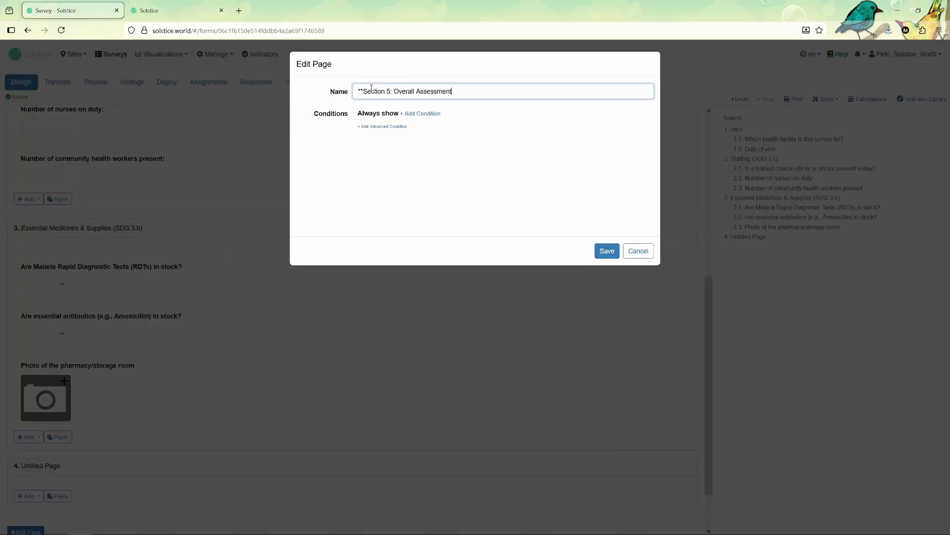
pyautogui.click(365, 90)
pyautogui.press('BackSpace')
pyautogui.press('BackSpace')
pyautogui.click(606, 250)
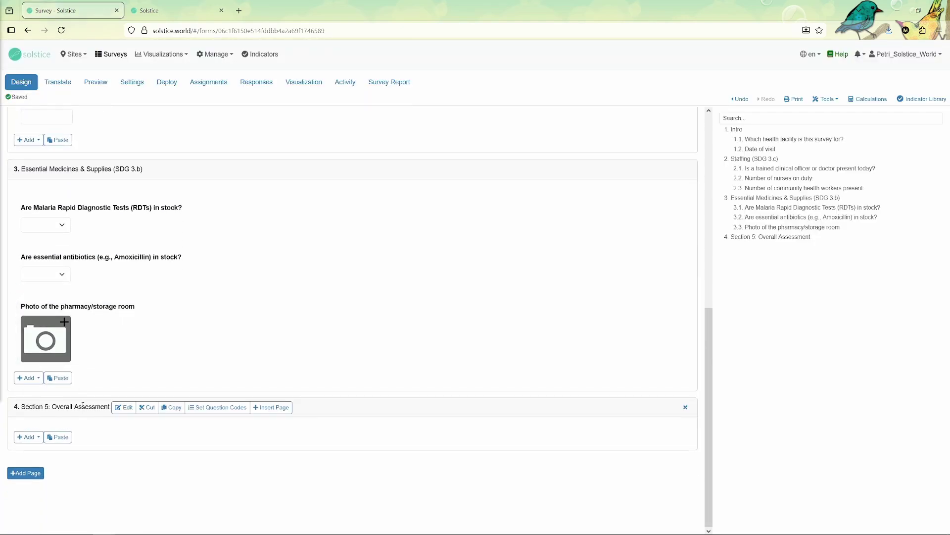
# Start a radio button question on Section 5 with the pasted overall readiness question text
pyautogui.click(32, 441)
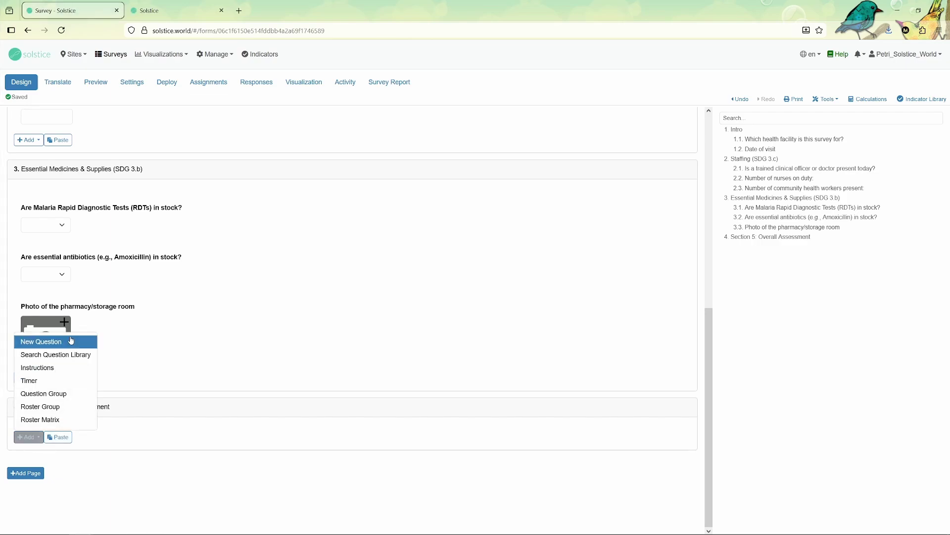
pyautogui.click(71, 339)
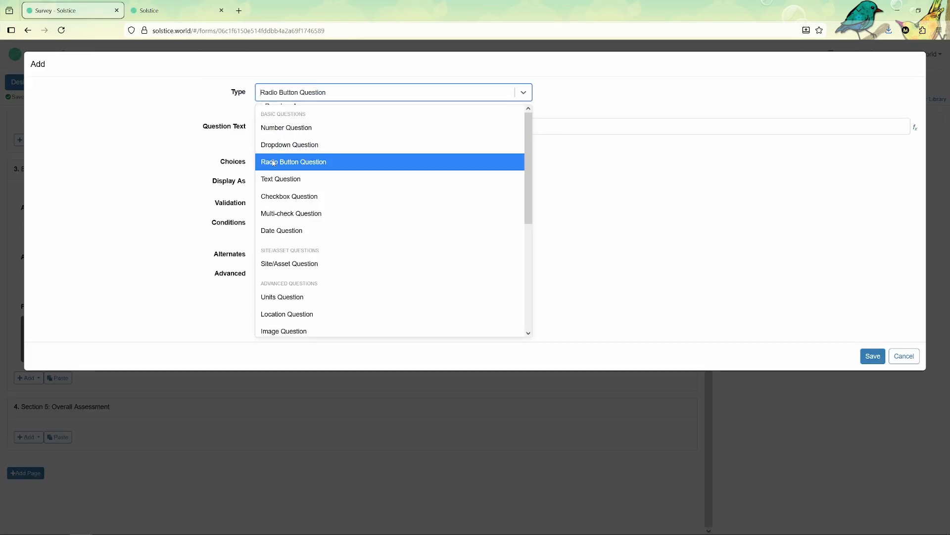
pyautogui.click(274, 162)
pyautogui.click(291, 127)
pyautogui.write('**Based on your visit, what is the overall readiness level of this facility?**')
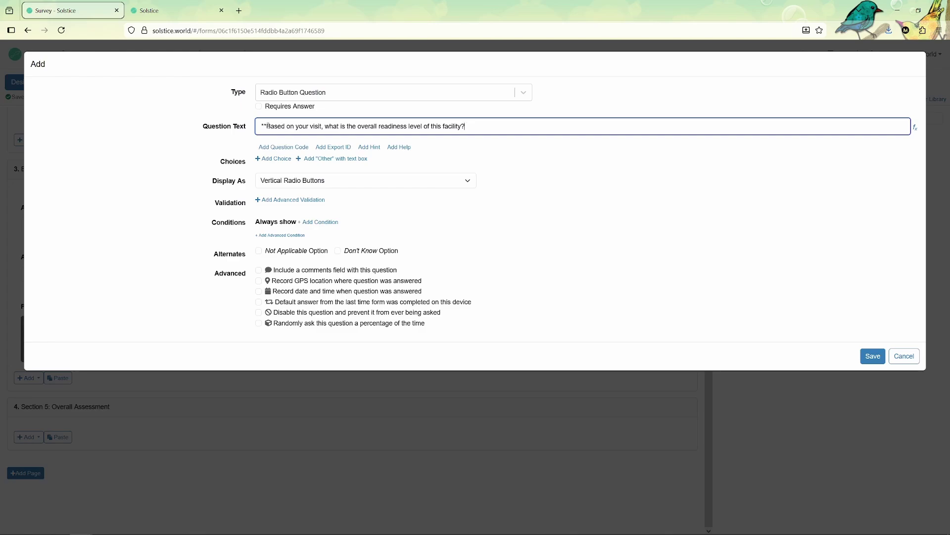
pyautogui.moveTo(267, 126); pyautogui.dragTo(254, 128)
pyautogui.press('BackSpace')
# Add three choices: Fully Operational, Partially Operational and Not Operational
pyautogui.click(273, 159)
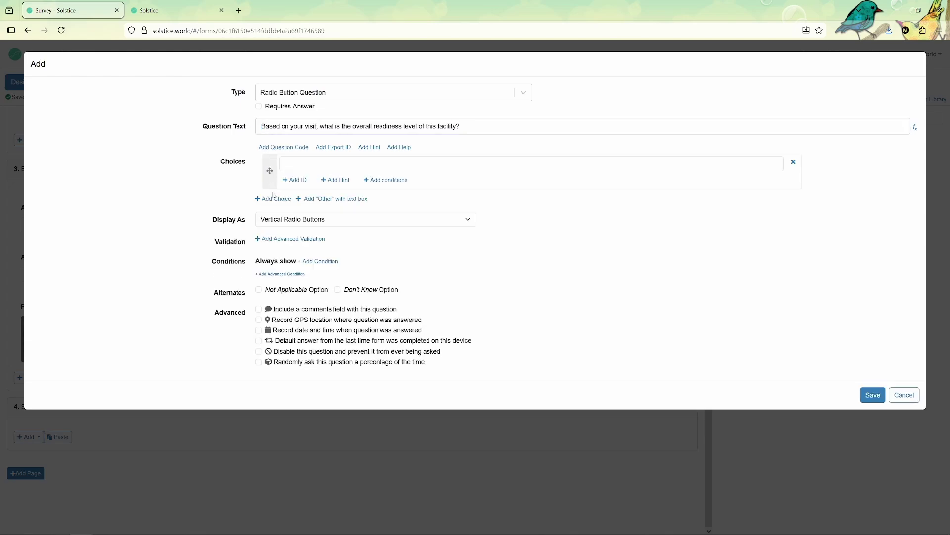
pyautogui.click(272, 198)
pyautogui.click(276, 239)
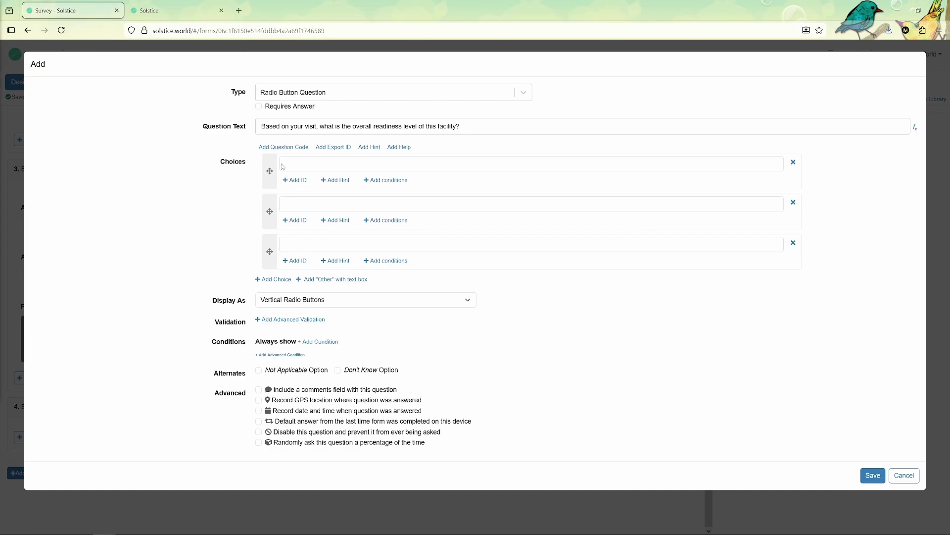
pyautogui.write('Fully Operational')
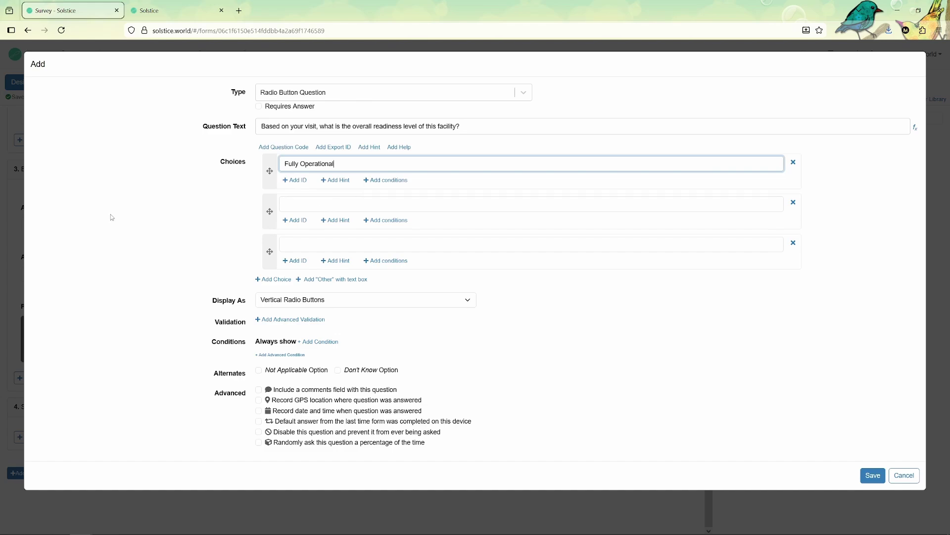
pyautogui.press('Tab')
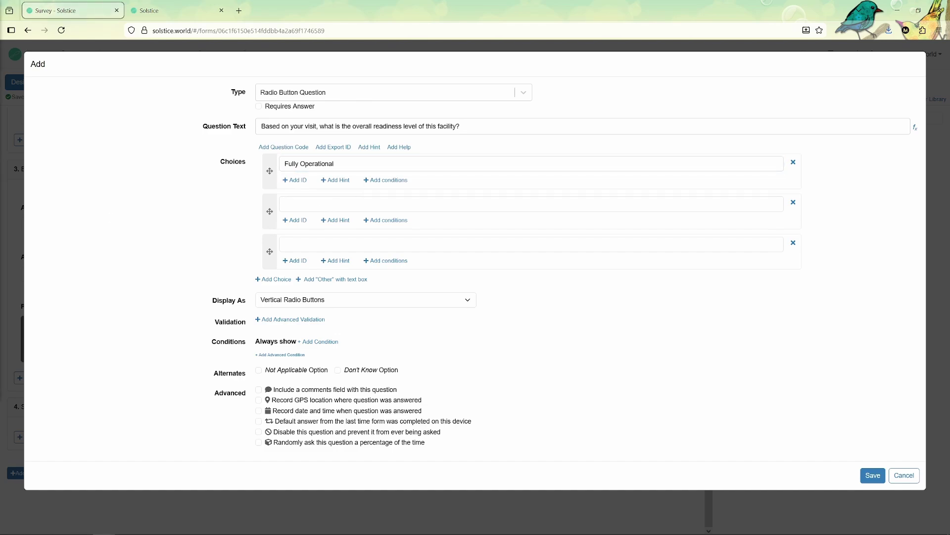
pyautogui.click(282, 203)
pyautogui.write('Partially Operational')
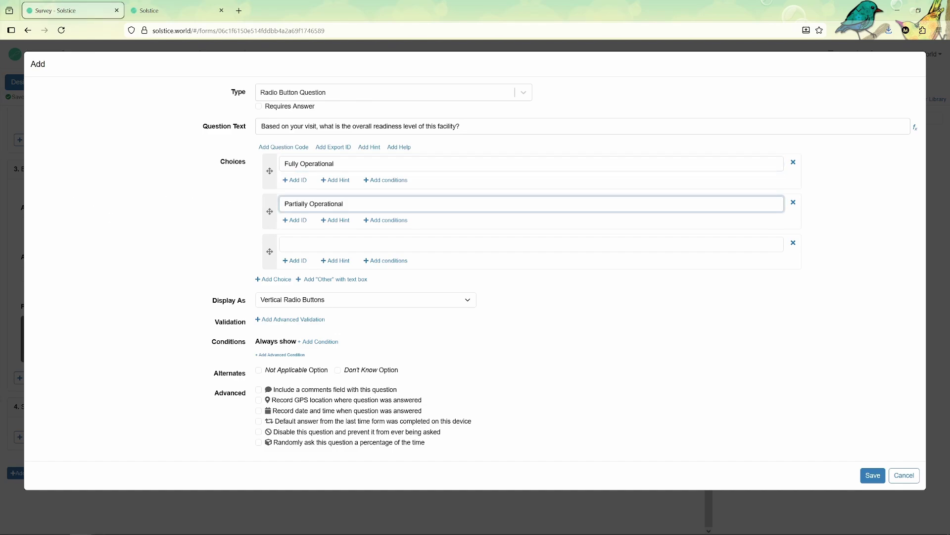
pyautogui.press('Tab')
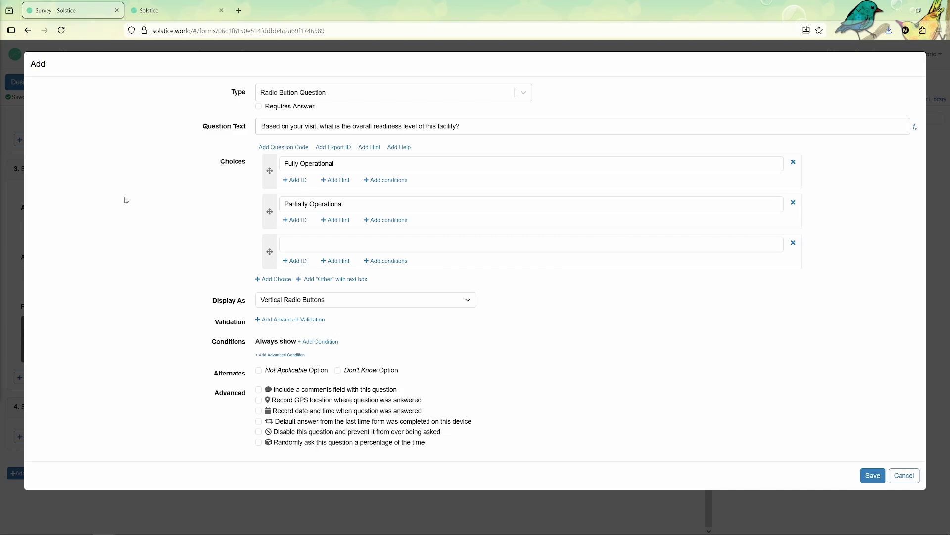
pyautogui.click(336, 247)
pyautogui.write('Not Operational')
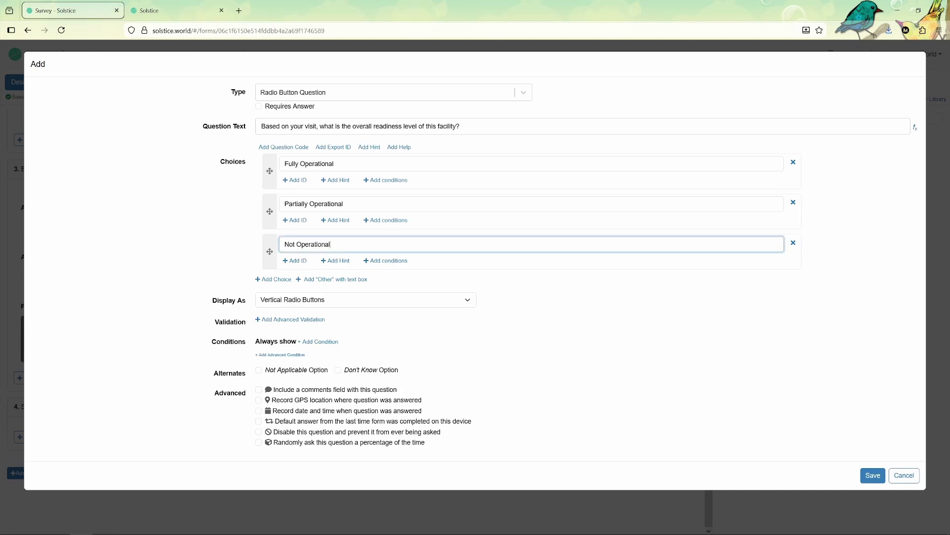
# Display the choices as toggle buttons, save, and try the Not Operational answer
pyautogui.click(284, 302)
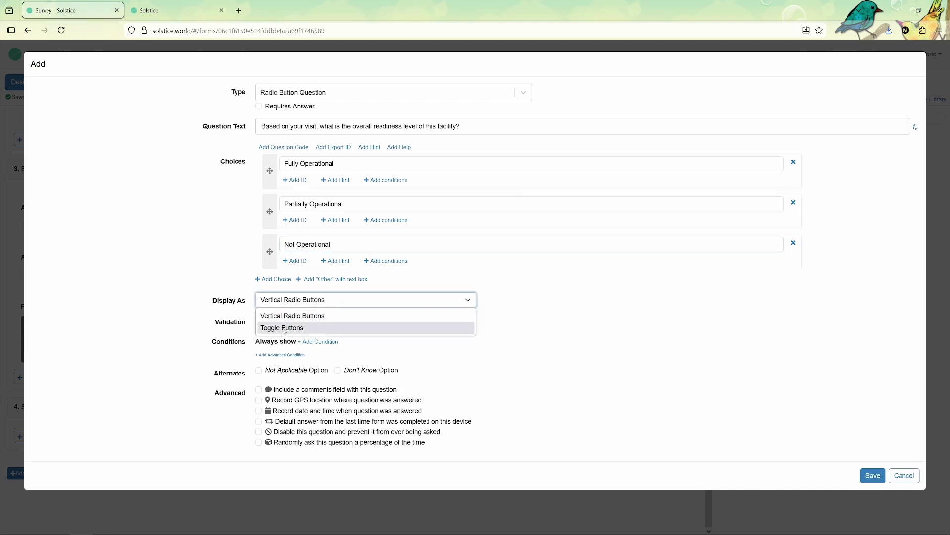
pyautogui.click(284, 327)
pyautogui.click(873, 475)
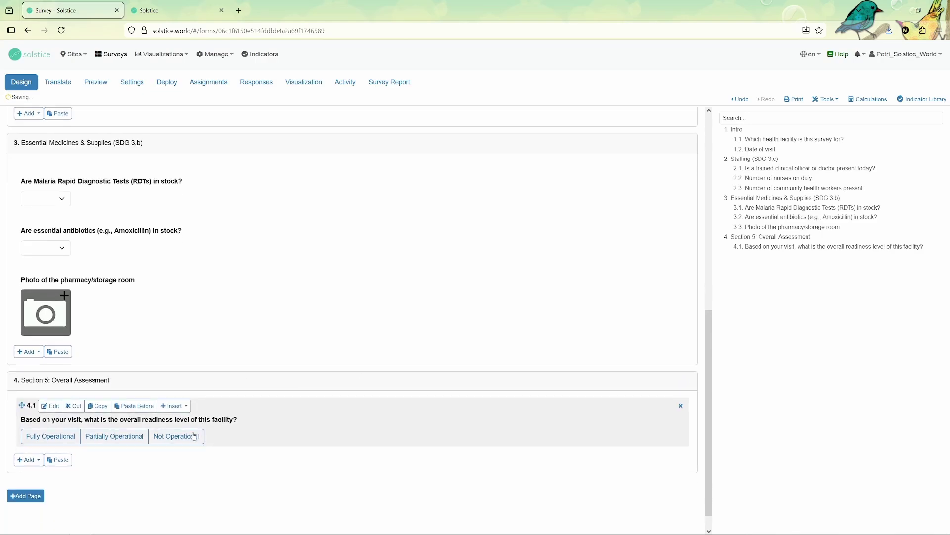
pyautogui.click(176, 418)
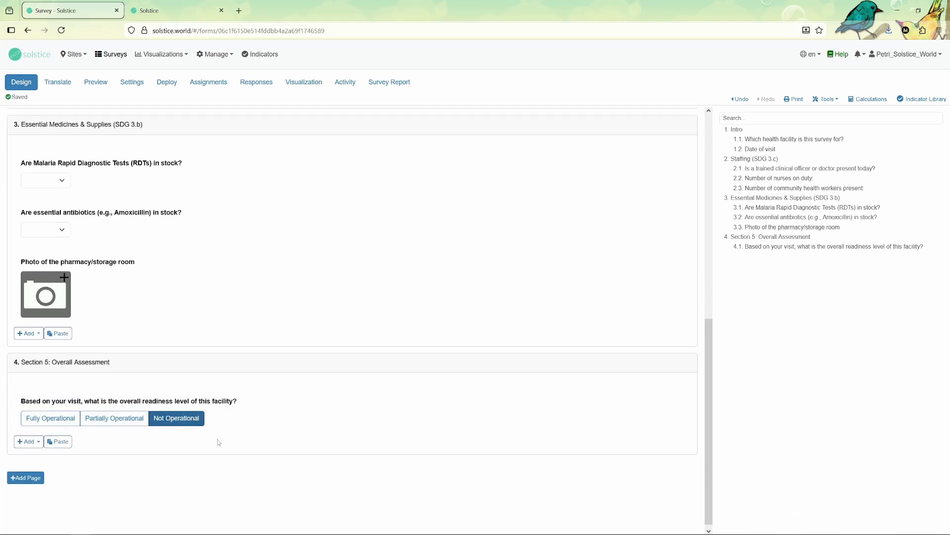
# Create text question 4.2 'Urgent observations' using the Multiple lines of Text format
pyautogui.click(29, 442)
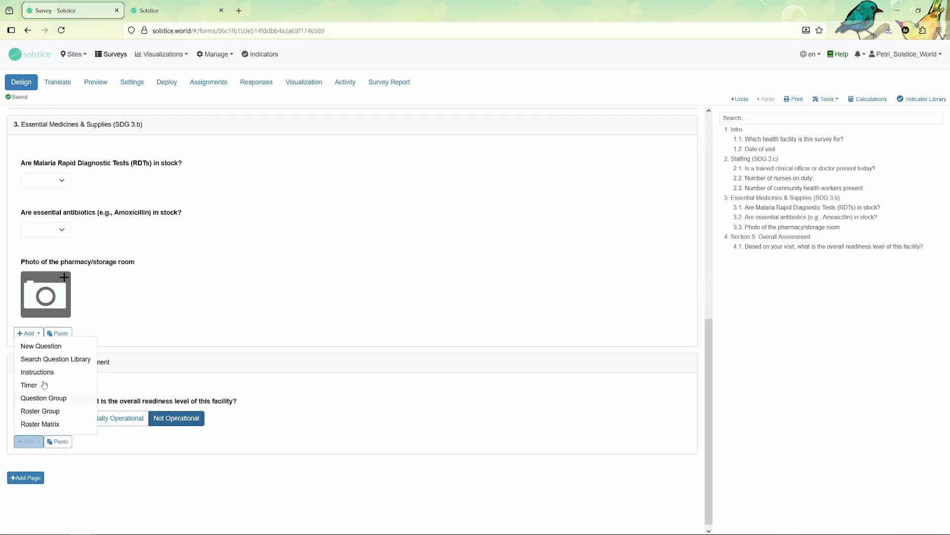
pyautogui.click(44, 350)
pyautogui.click(289, 92)
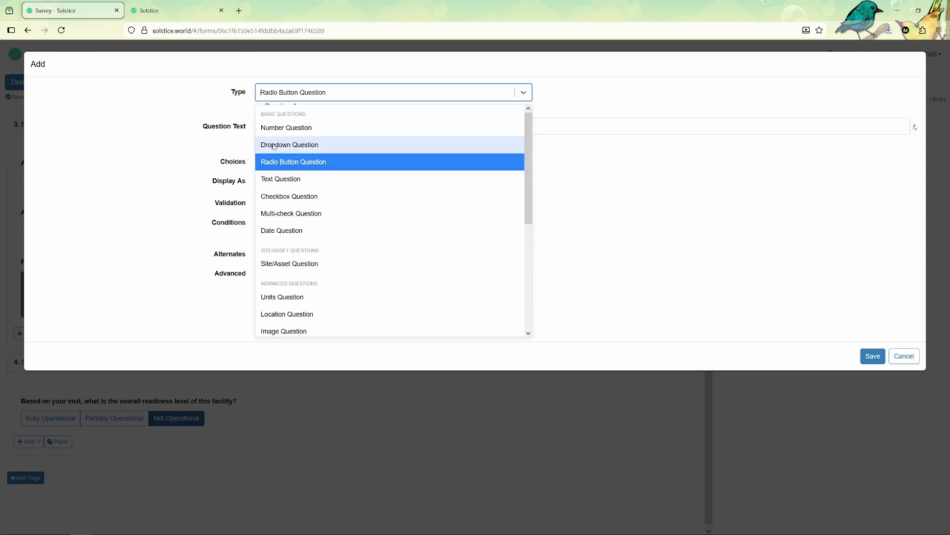
pyautogui.click(282, 179)
pyautogui.click(283, 162)
pyautogui.click(282, 189)
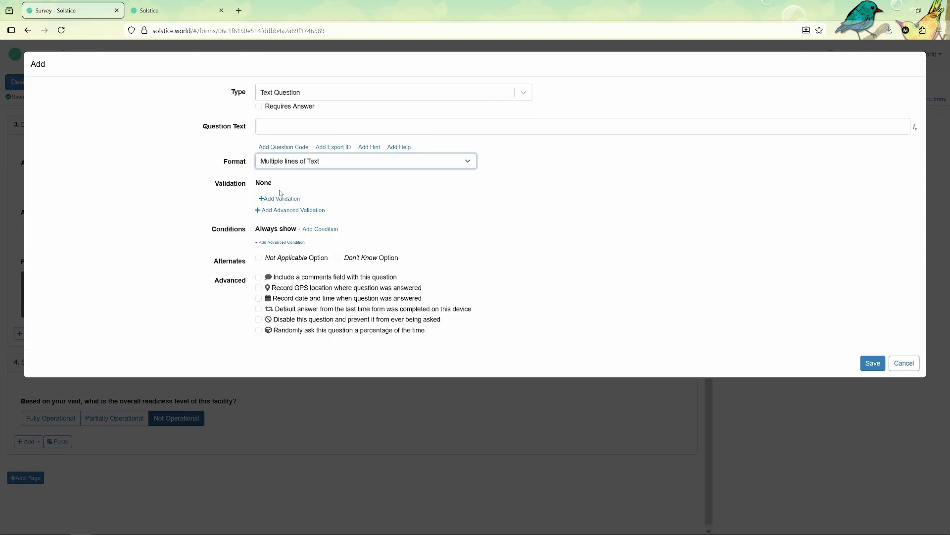
pyautogui.click(265, 127)
pyautogui.write('Ur')
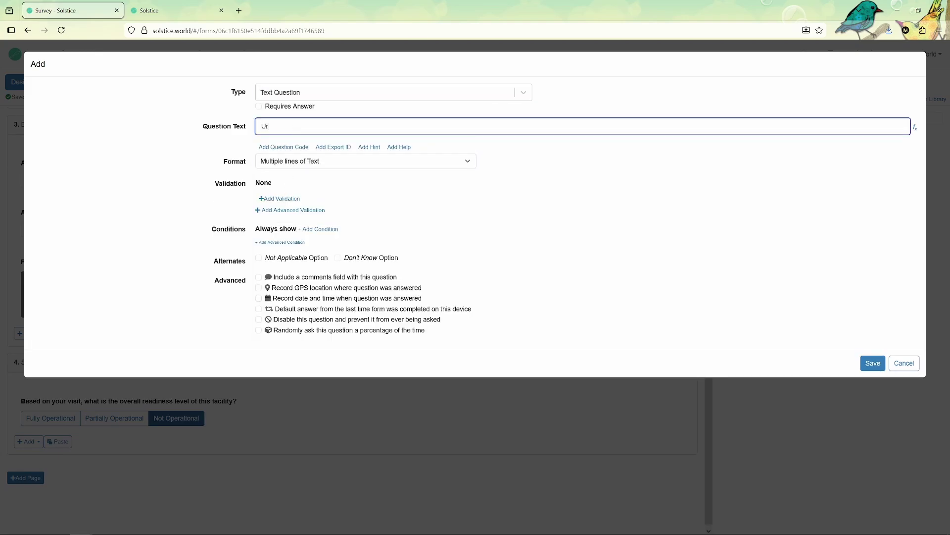
pyautogui.write('gent observations')
pyautogui.click(874, 366)
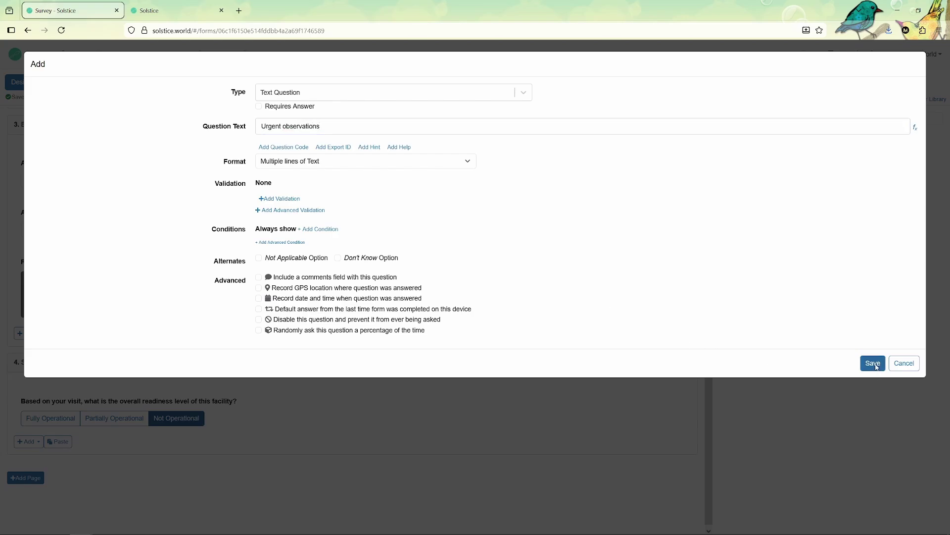
pyautogui.scroll(7, 184, 221)
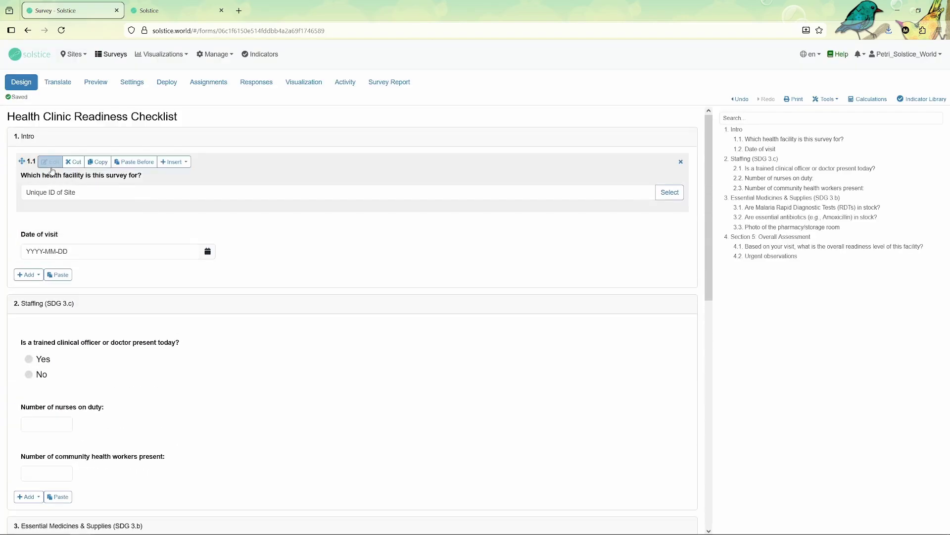
# Tick Requires Answer on question 1.1, 'Which health facility is this survey for?', and save
pyautogui.click(51, 160)
pyautogui.click(275, 106)
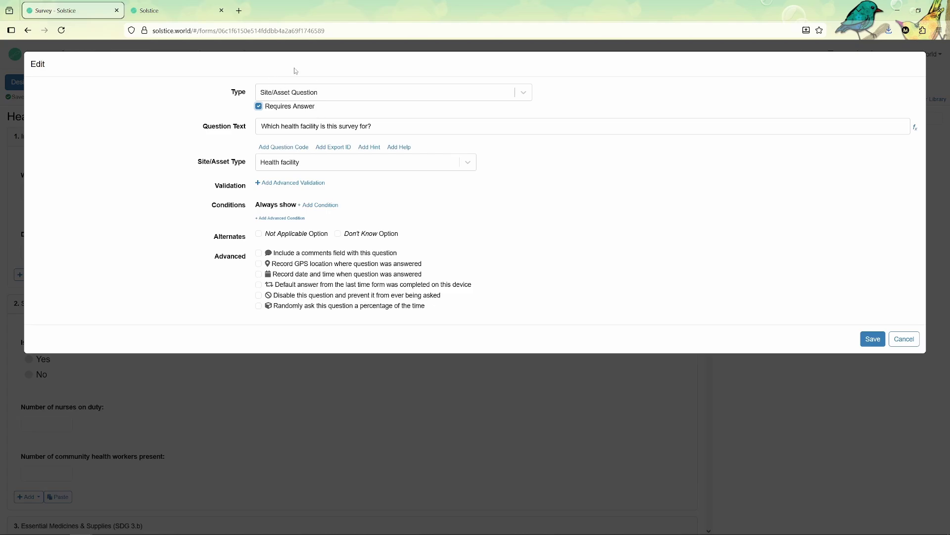
pyautogui.click(872, 339)
pyautogui.scroll(-10, 287, 267)
pyautogui.scroll(10, 164, 314)
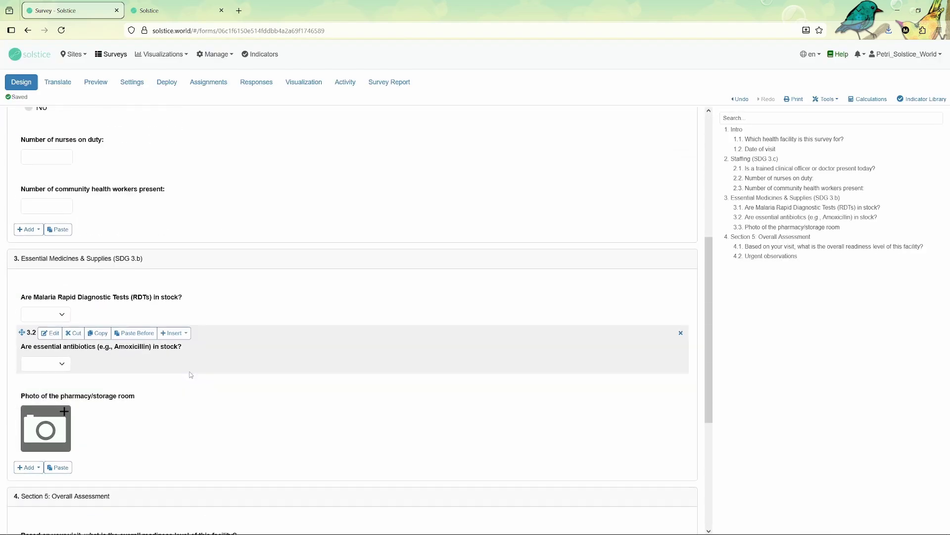
pyautogui.scroll(-10, 204, 402)
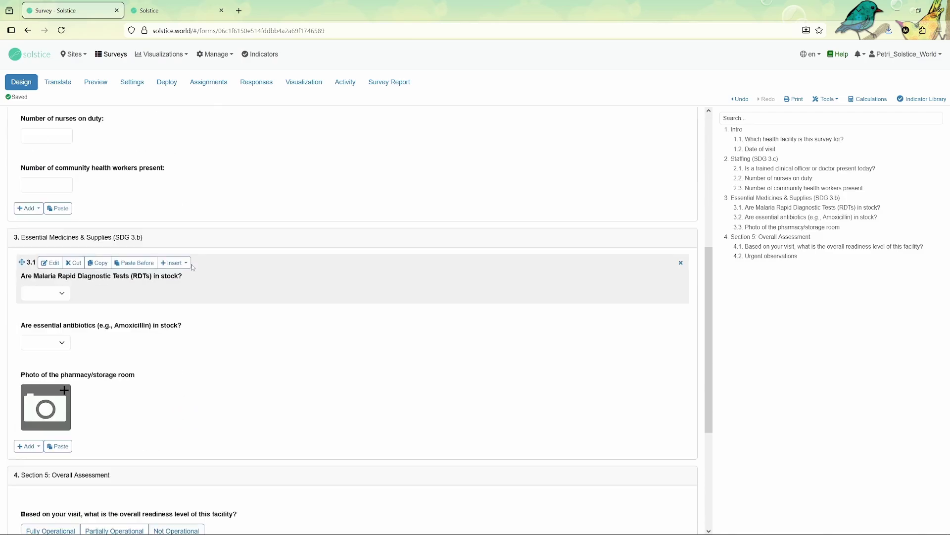
pyautogui.scroll(10, 163, 297)
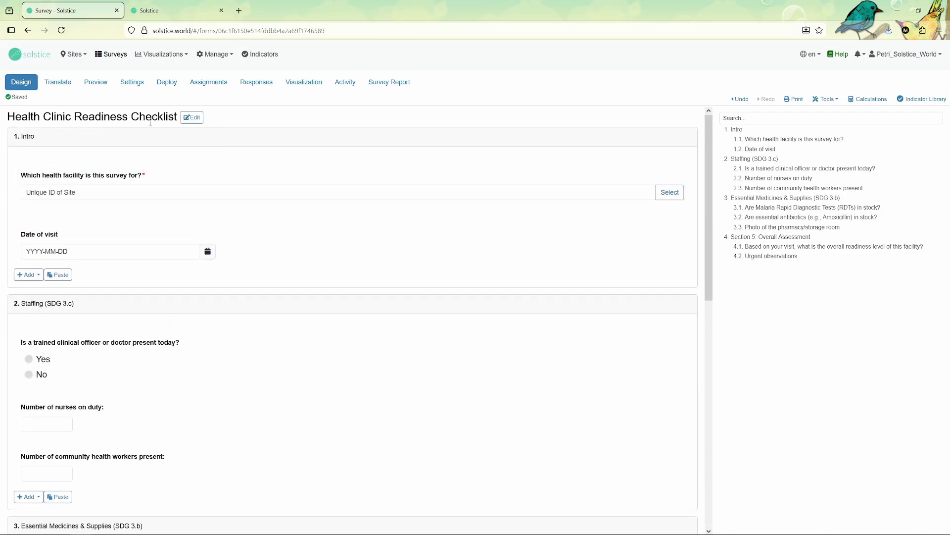
# Add Swahili (Kiswahili) as a survey language and autotranslate the survey to 100%
pyautogui.click(69, 88)
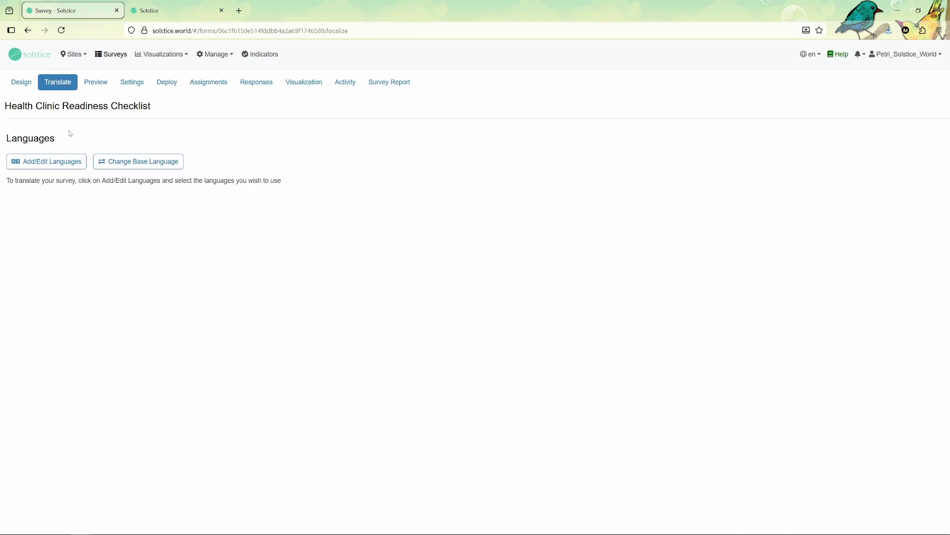
pyautogui.click(38, 161)
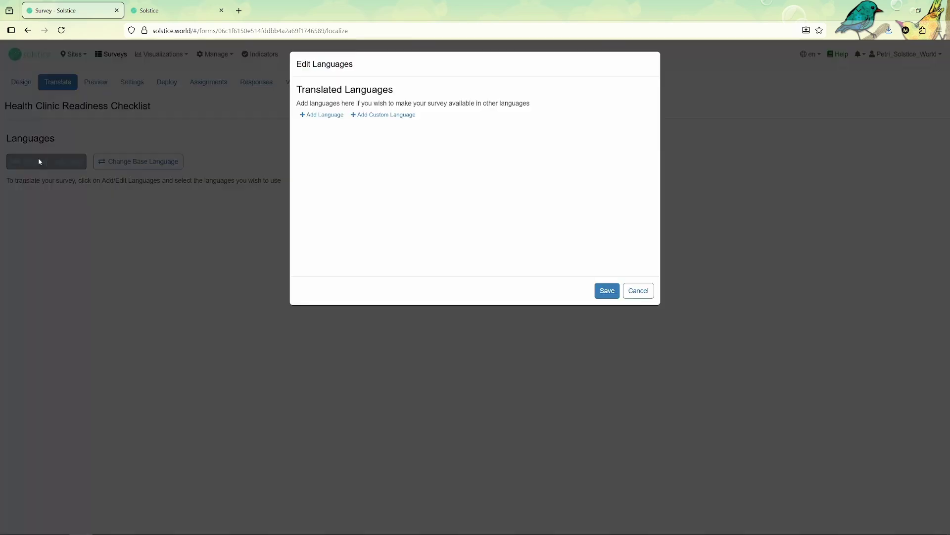
pyautogui.click(322, 115)
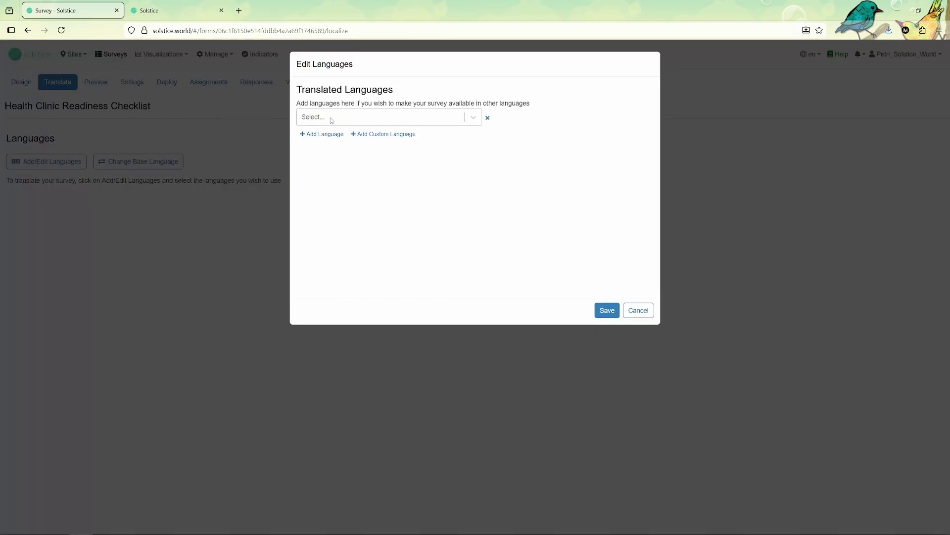
pyautogui.write('swa')
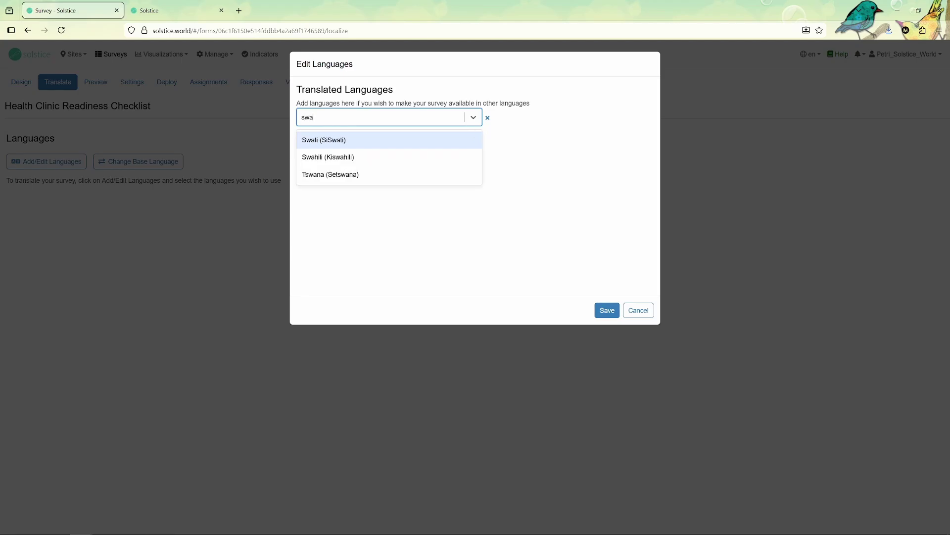
pyautogui.click(328, 158)
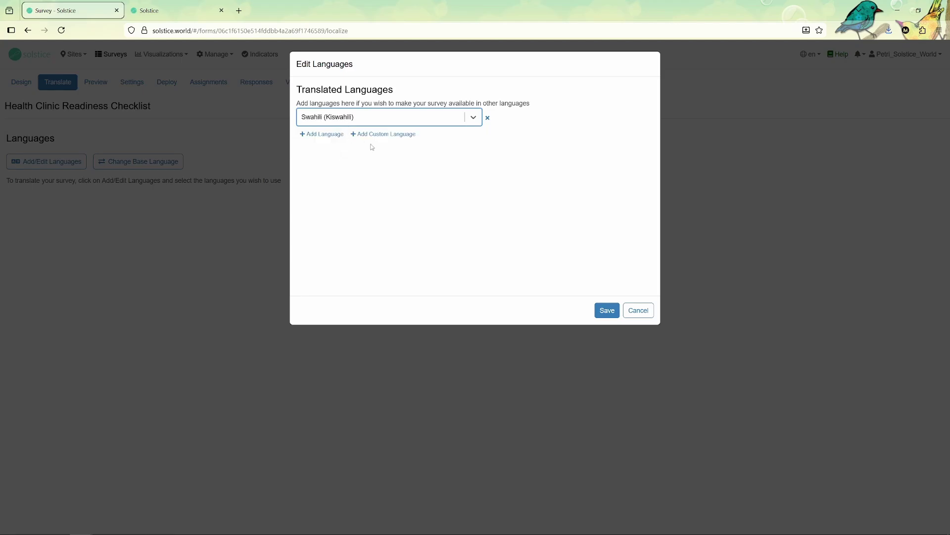
pyautogui.click(605, 311)
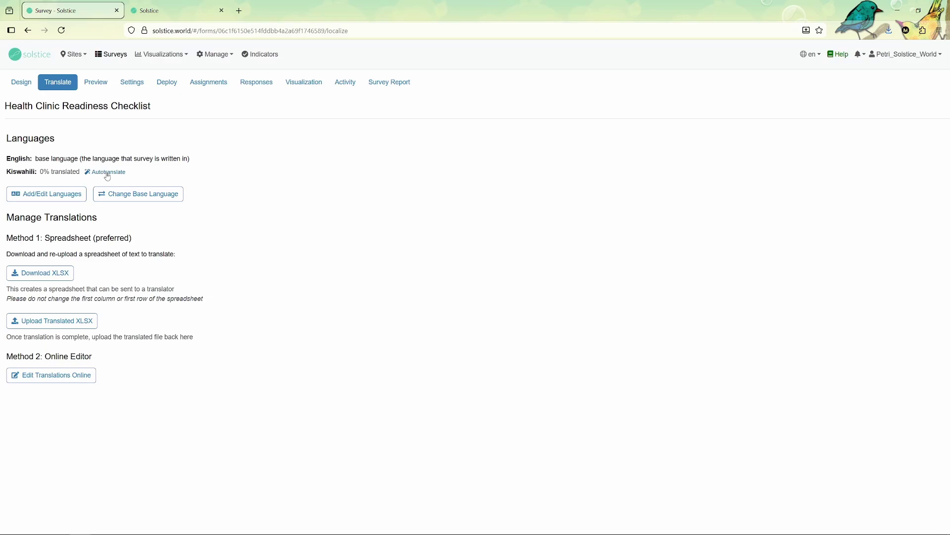
pyautogui.click(106, 172)
pyautogui.moveTo(42, 173); pyautogui.dragTo(79, 173)
# Open the survey form preview and try the health facility answer field
pyautogui.click(101, 88)
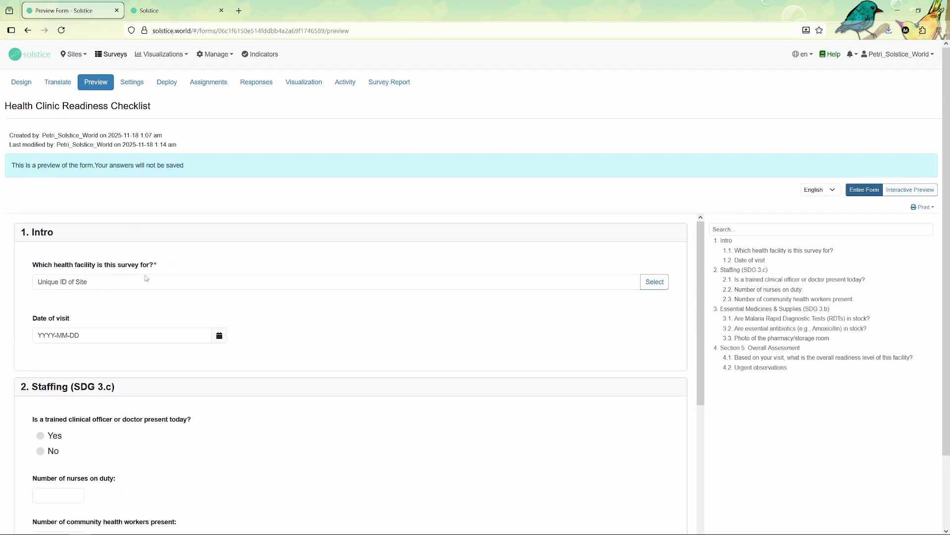
pyautogui.click(141, 286)
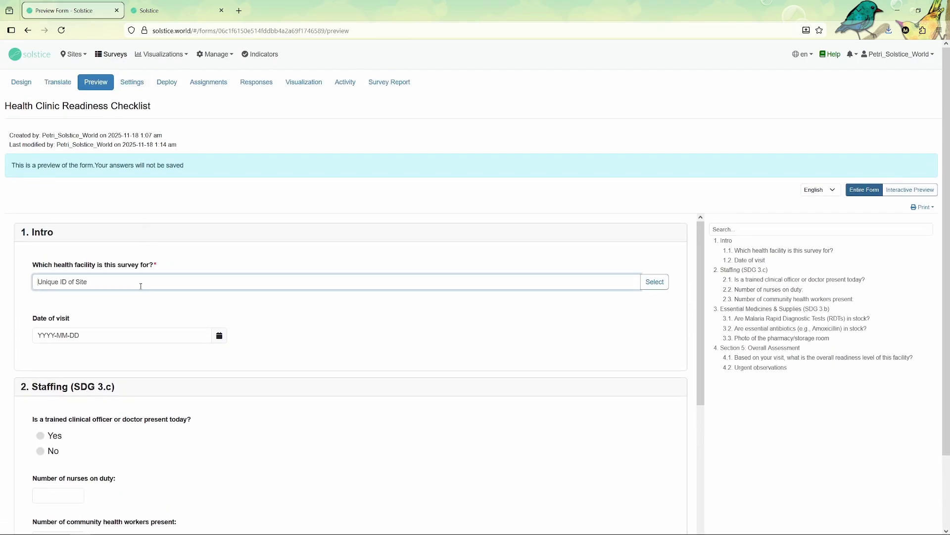
pyautogui.scroll(-1, 816, 183)
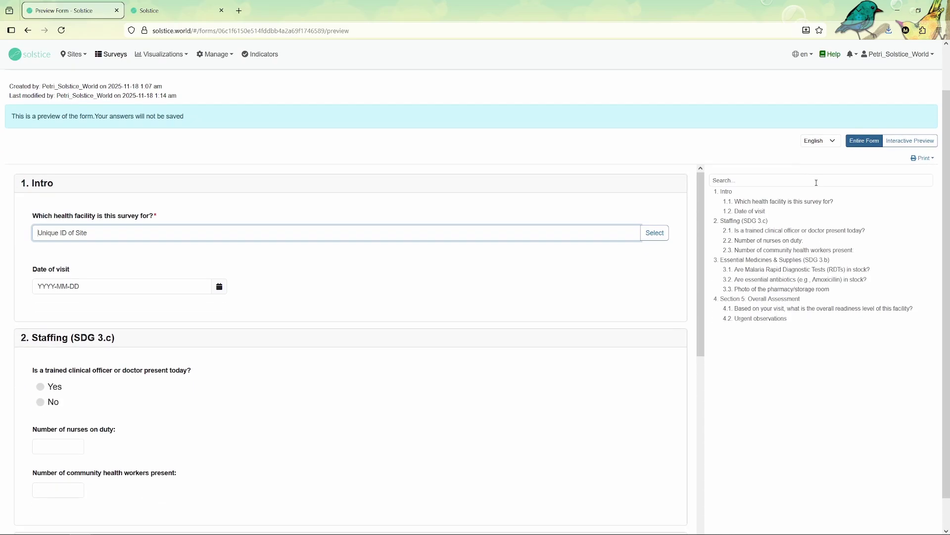
pyautogui.moveTo(94, 116); pyautogui.dragTo(216, 118)
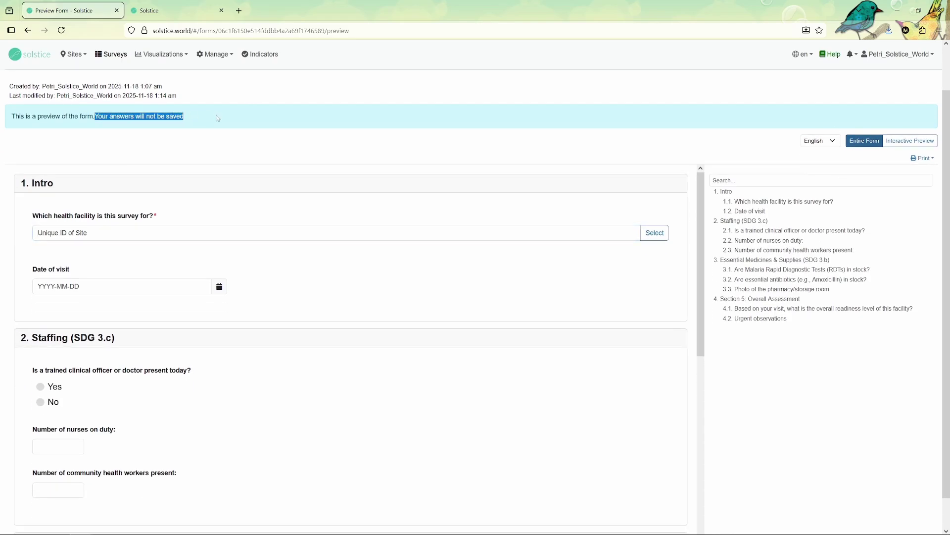
# View the preview in Kiswahili, scroll through it, then switch back to English
pyautogui.click(275, 246)
pyautogui.click(820, 140)
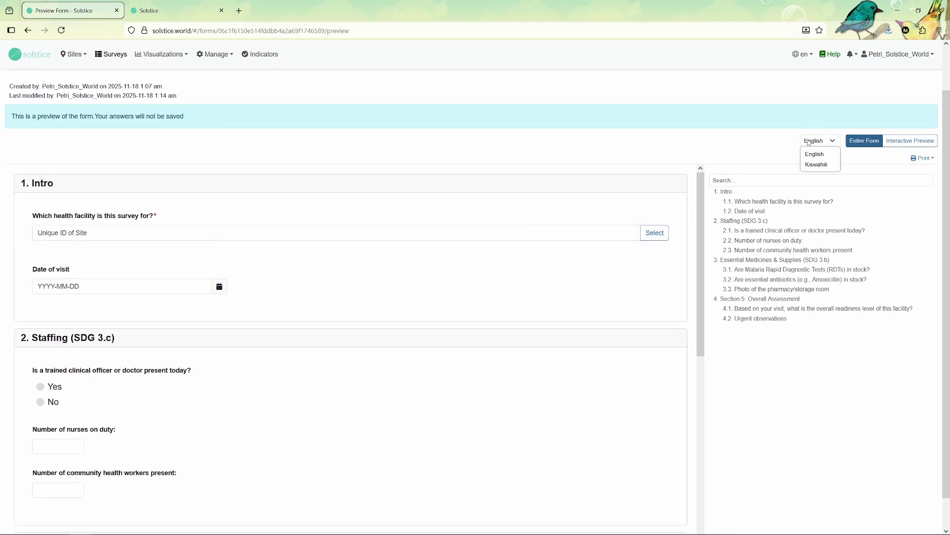
pyautogui.click(818, 165)
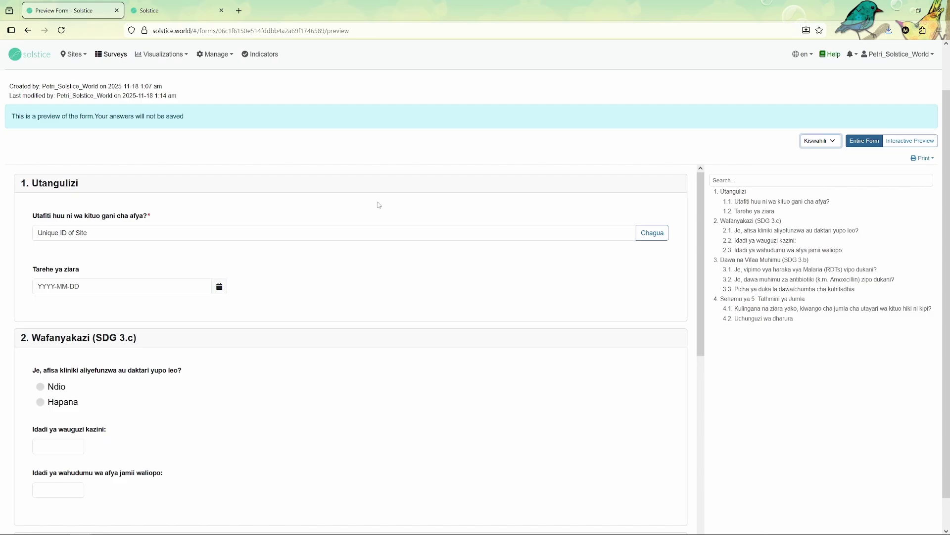
pyautogui.scroll(-5, 378, 204)
pyautogui.scroll(-4, 198, 248)
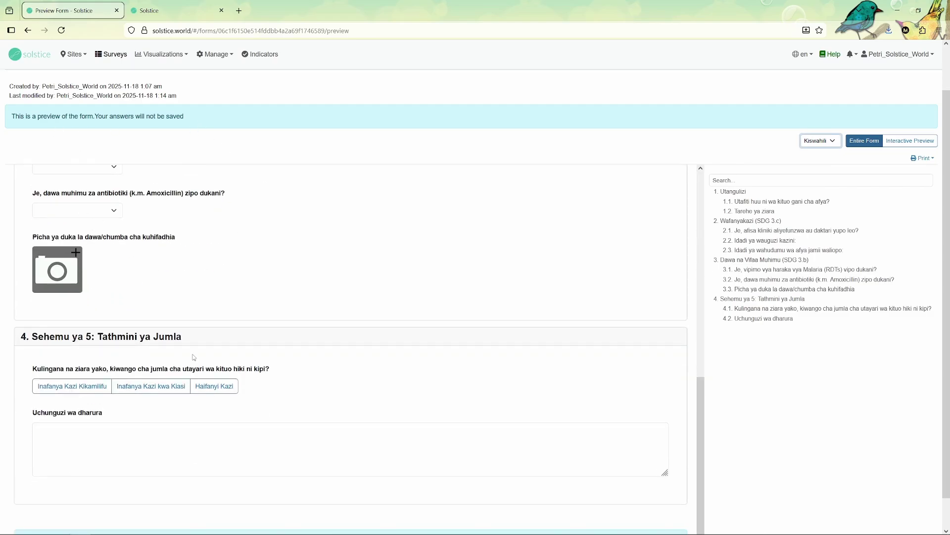
pyautogui.scroll(10, 113, 401)
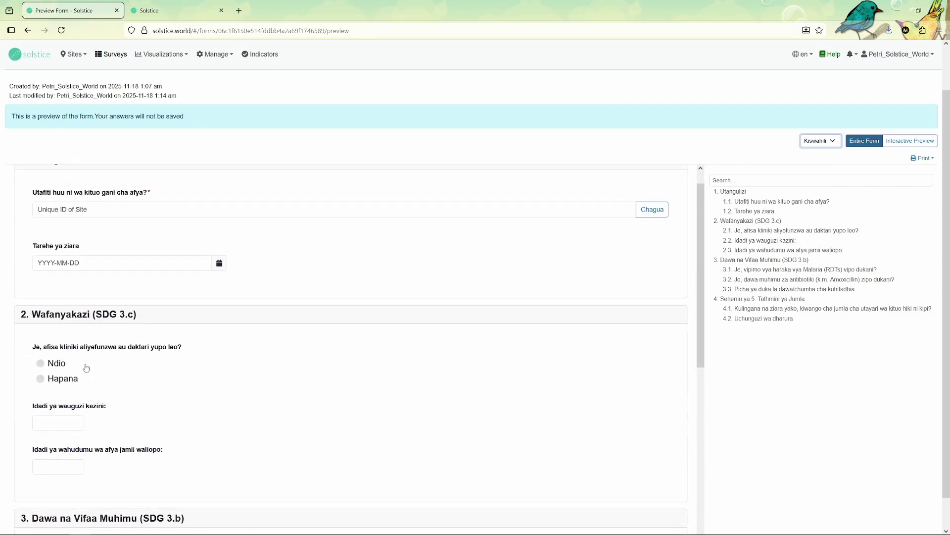
pyautogui.scroll(-5, 155, 219)
pyautogui.scroll(5, 152, 345)
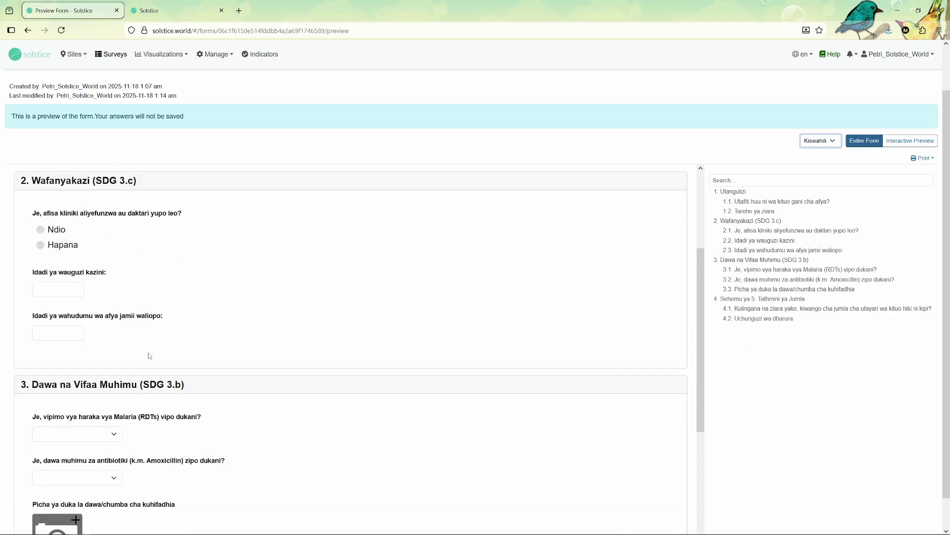
pyautogui.click(821, 141)
pyautogui.click(814, 153)
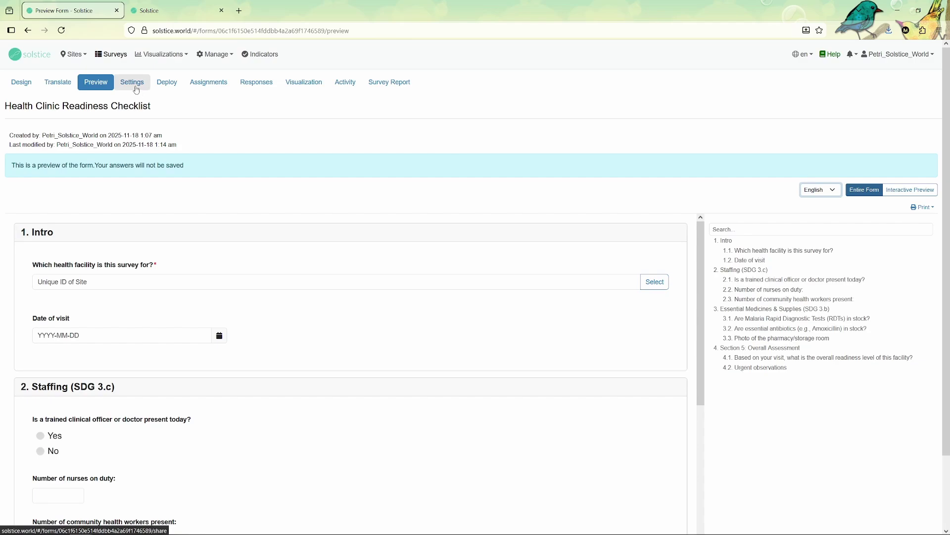
# Open the survey's Settings tab showing its permissions and options
pyautogui.click(140, 85)
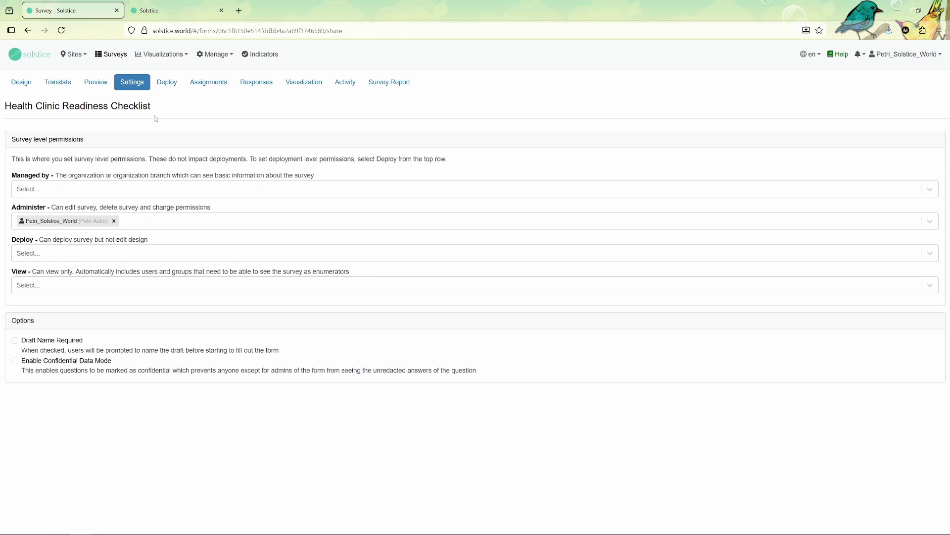
# Begin a deployment to specific enumerators with ownership set to Just myself
pyautogui.click(166, 81)
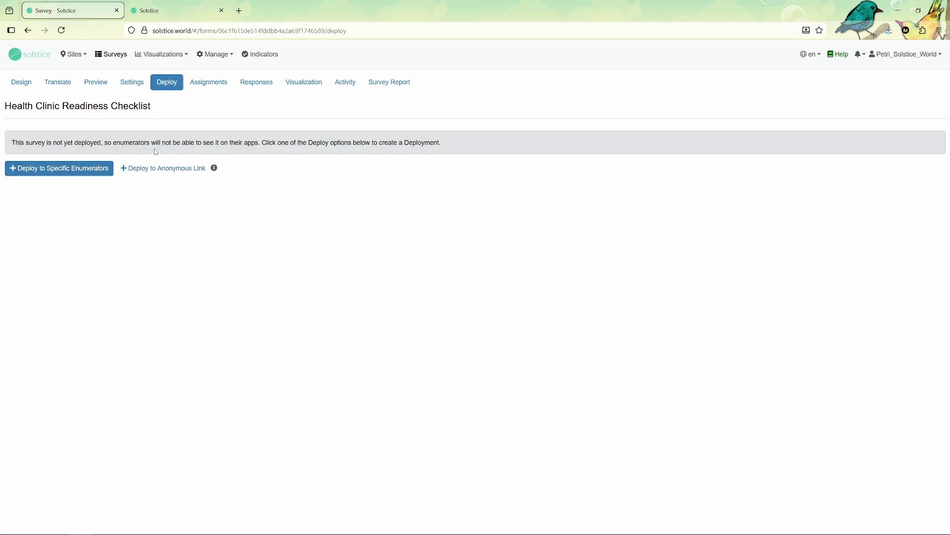
pyautogui.click(85, 170)
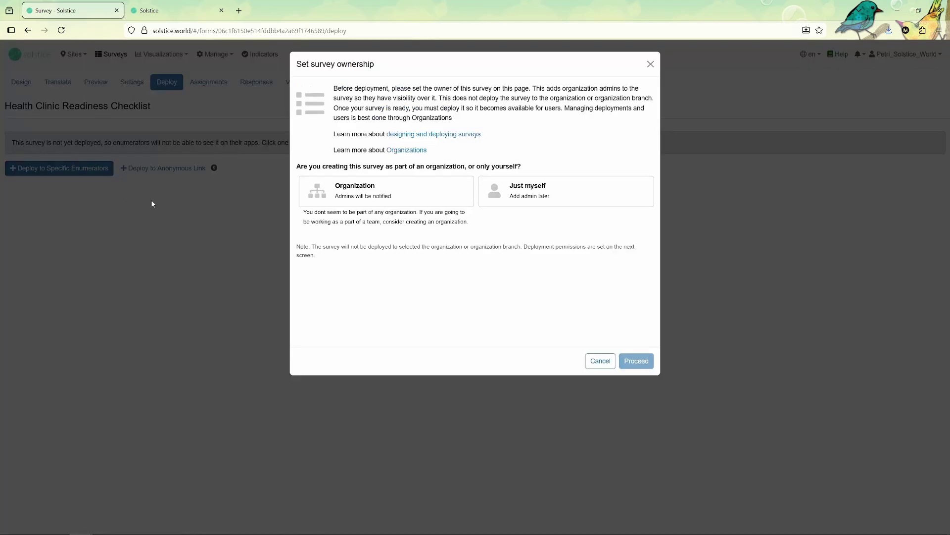
pyautogui.click(483, 195)
pyautogui.click(637, 360)
# Title the deployment 'Health Clinic deployment', add your own account as enumerator, and save
pyautogui.click(332, 165)
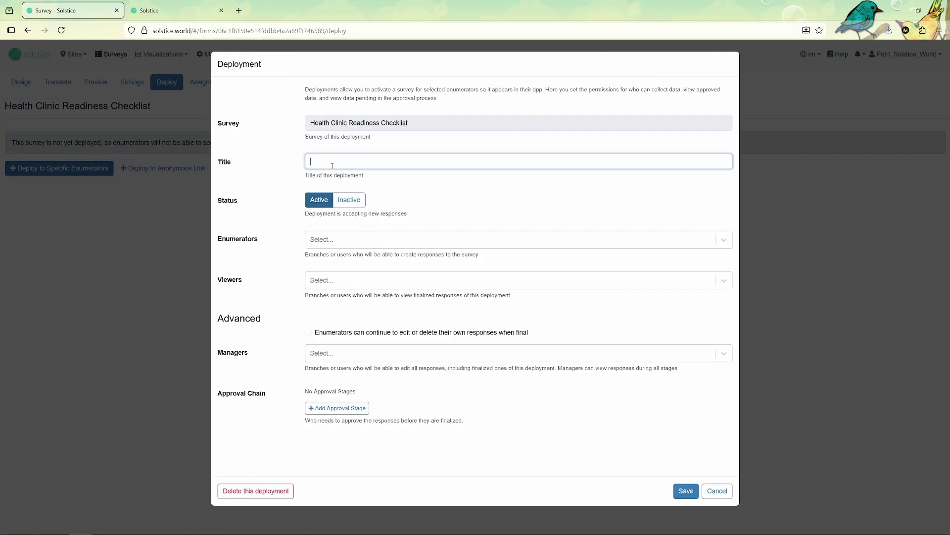
pyautogui.write('Health Clinic deployment')
pyautogui.click(333, 239)
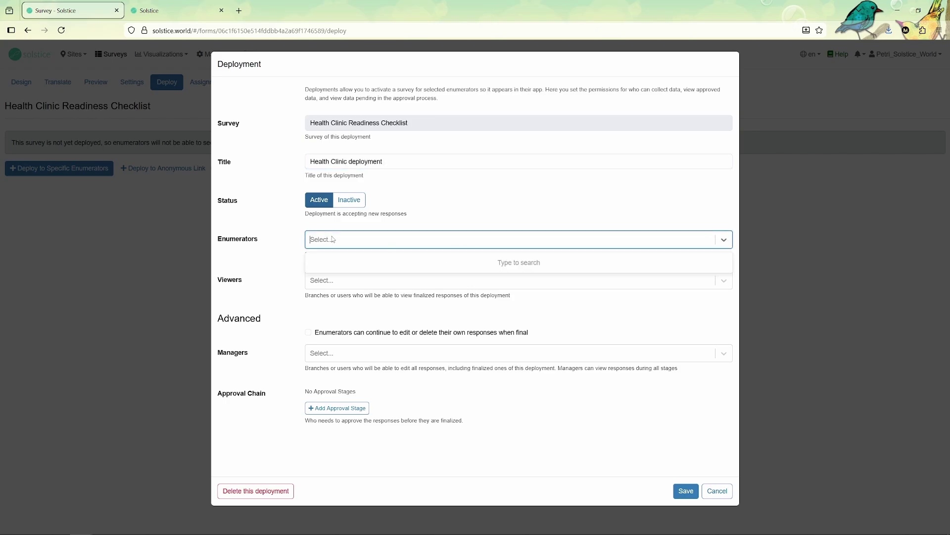
pyautogui.write('Petri_Solstice_World')
pyautogui.click(347, 261)
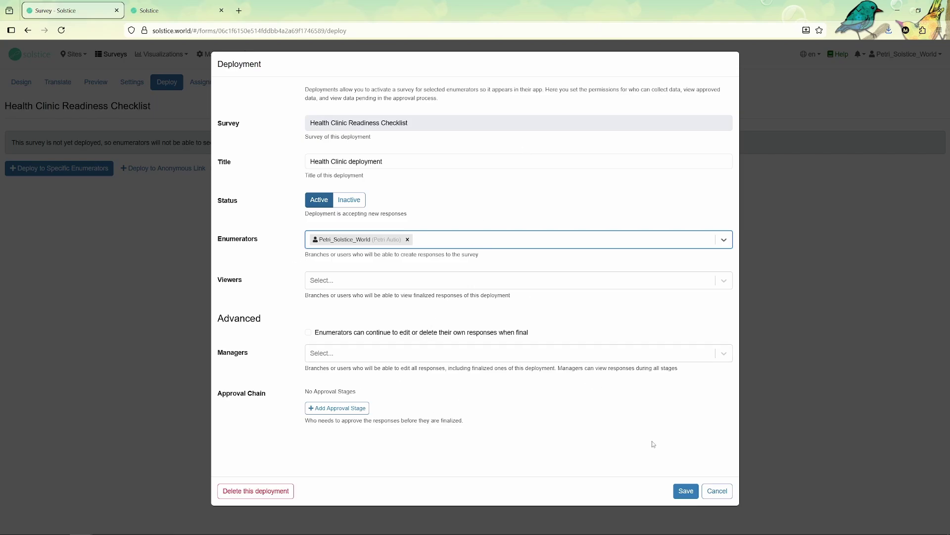
pyautogui.click(687, 491)
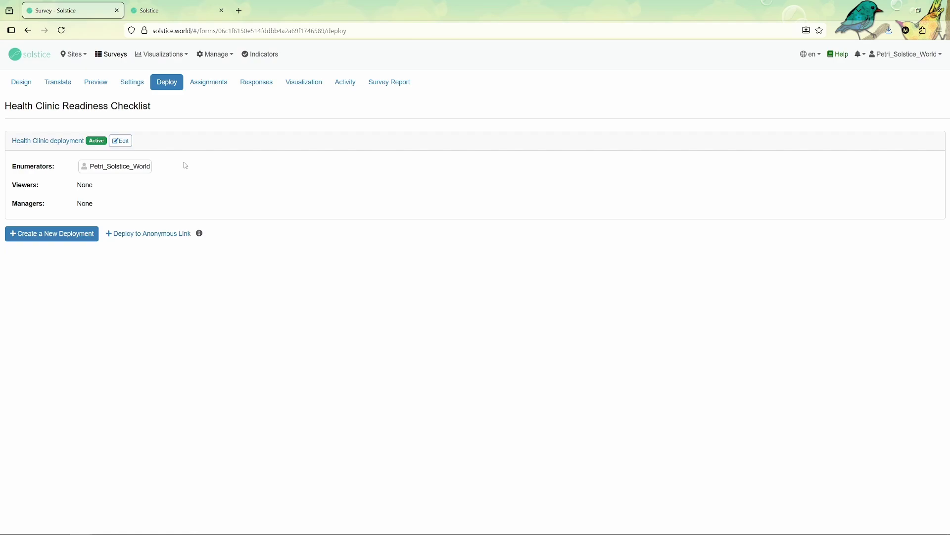
# Log in to the mobile app with your account and store the login in the browser
pyautogui.click(184, 17)
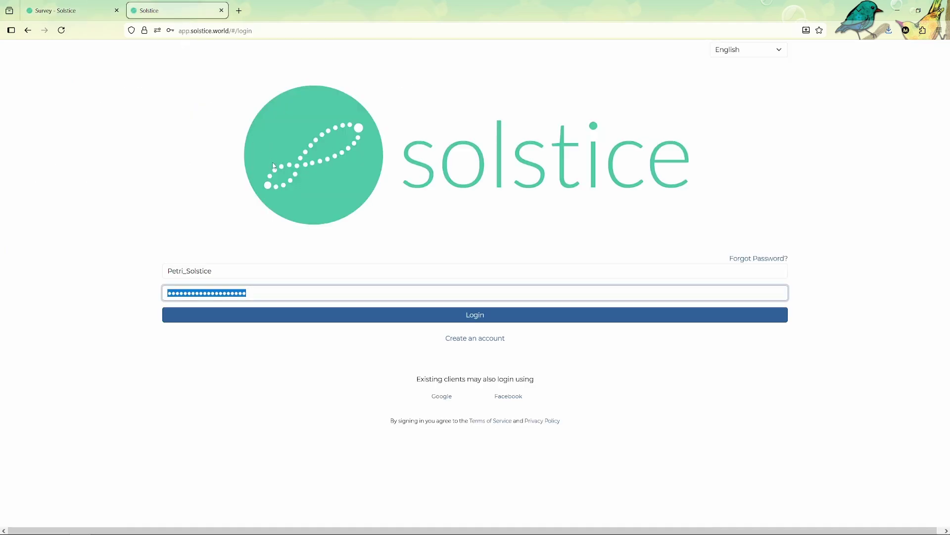
pyautogui.click(238, 271)
pyautogui.write('_World')
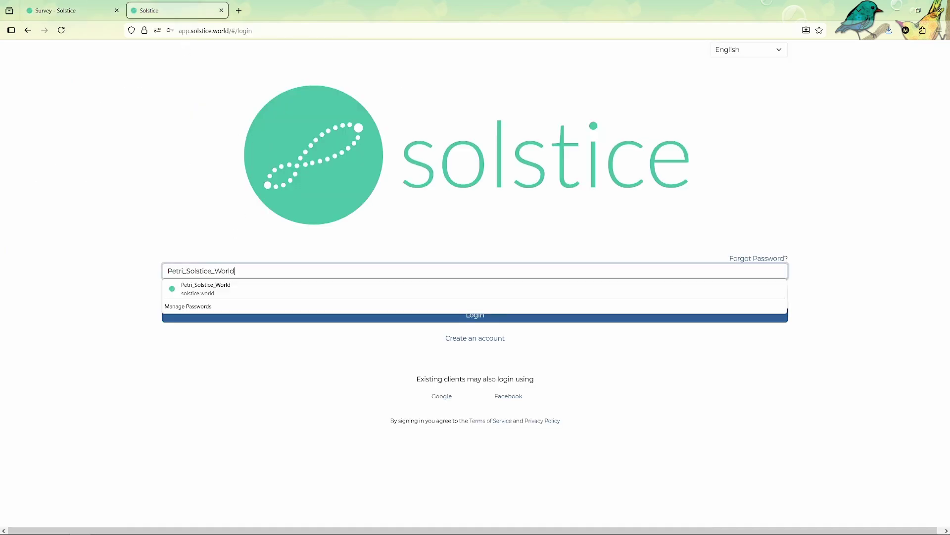
pyautogui.press('Tab')
pyautogui.press('Return')
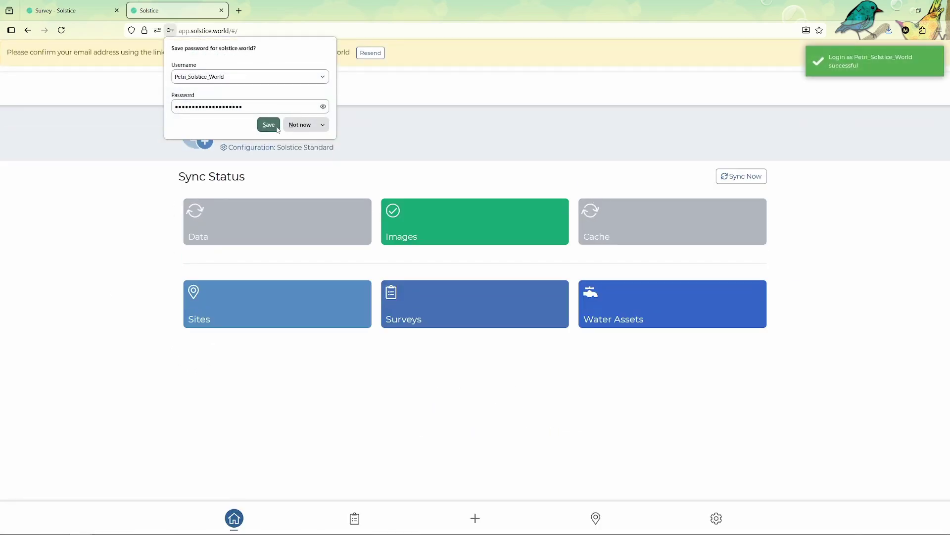
pyautogui.click(268, 125)
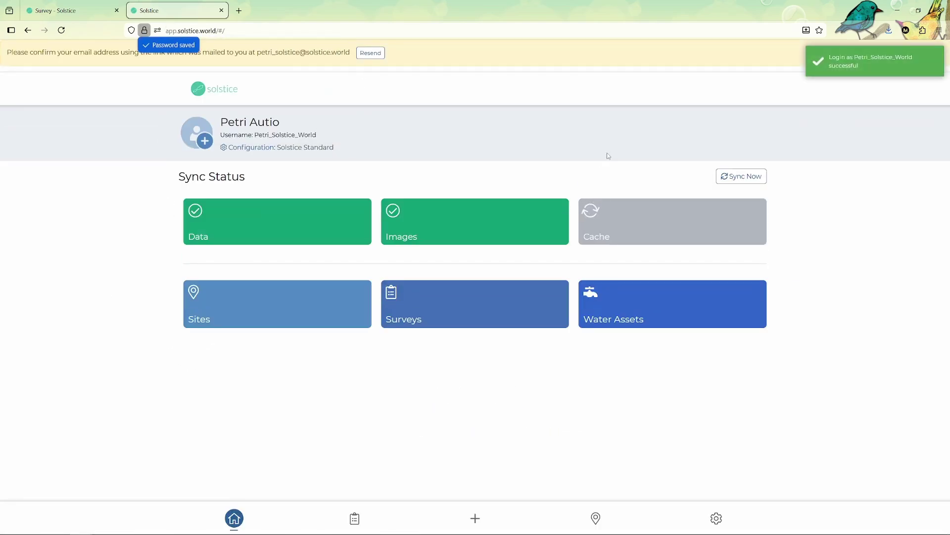
# Switch to a phone-sized view and start a new survey response
pyautogui.hotkey('ctrl', 'shift', 'm')
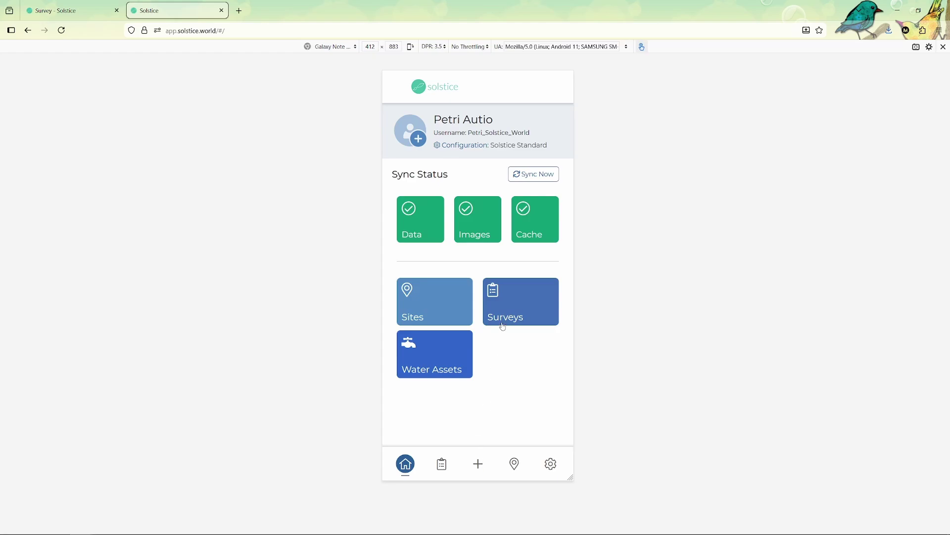
pyautogui.click(474, 465)
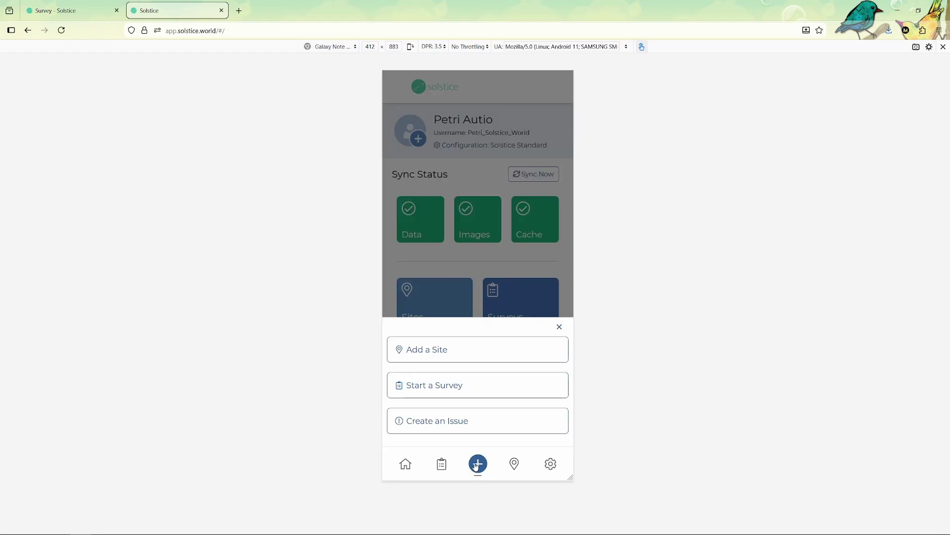
pyautogui.click(443, 393)
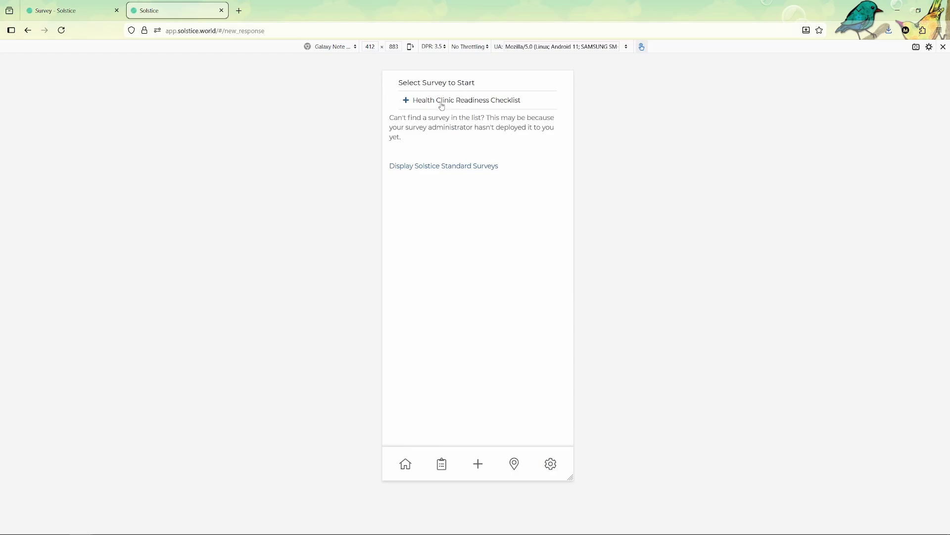
# Start the Health Clinic Readiness Checklist and switch the form to Kiswahili and back to English
pyautogui.click(483, 100)
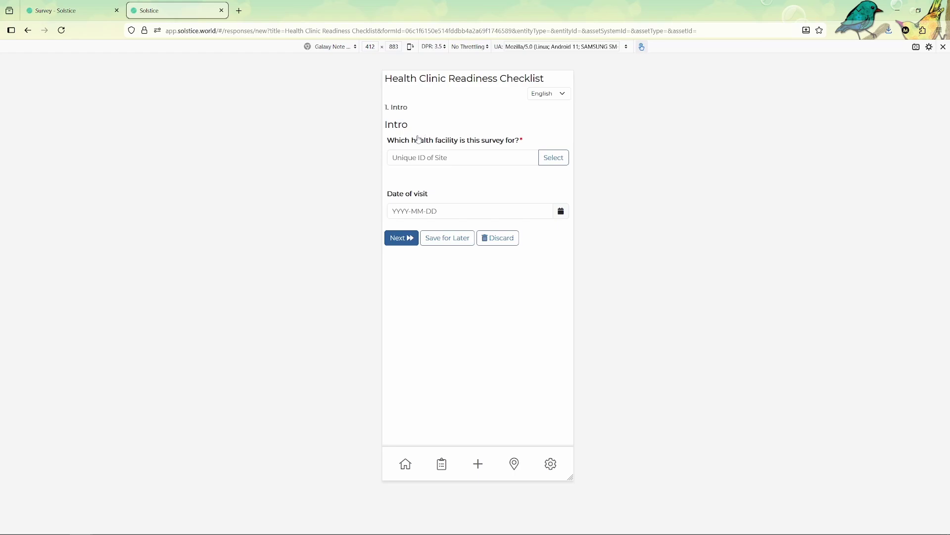
pyautogui.click(552, 88)
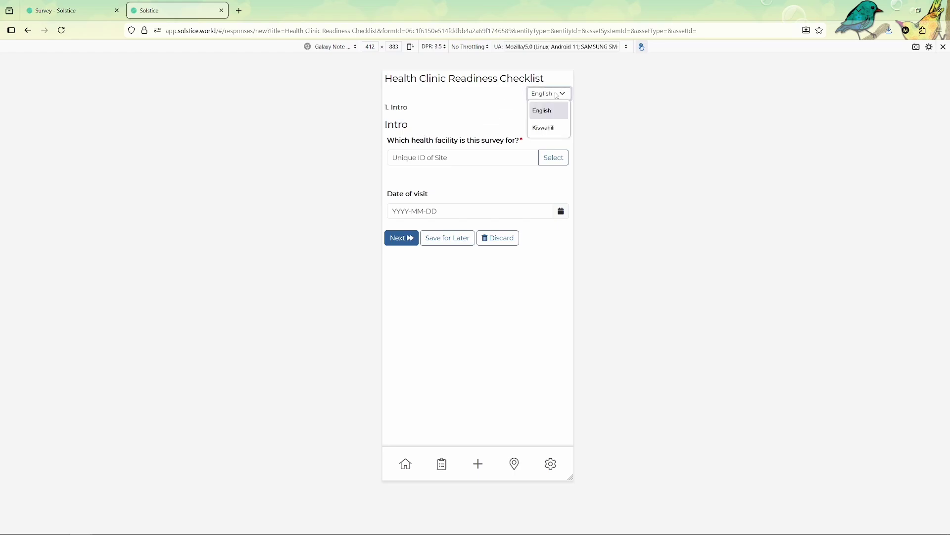
pyautogui.click(545, 127)
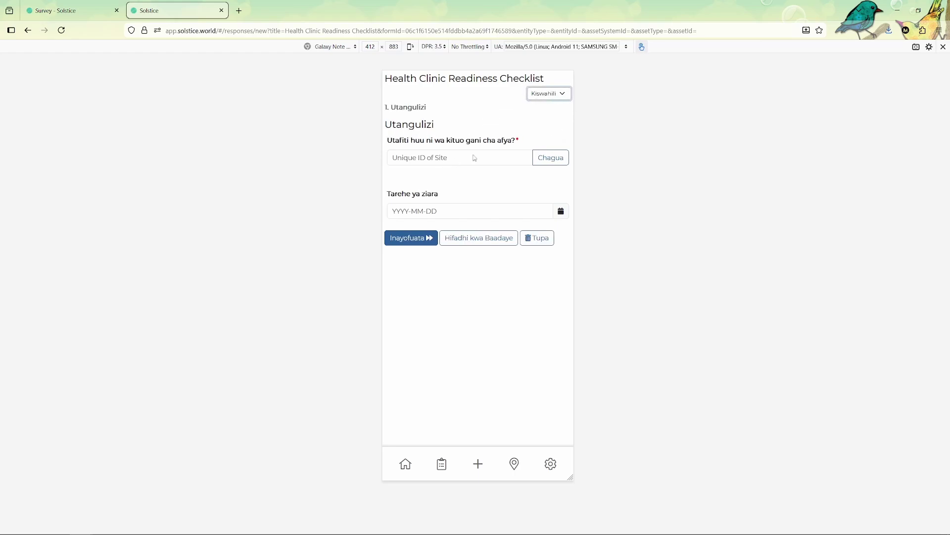
pyautogui.click(559, 97)
pyautogui.click(542, 111)
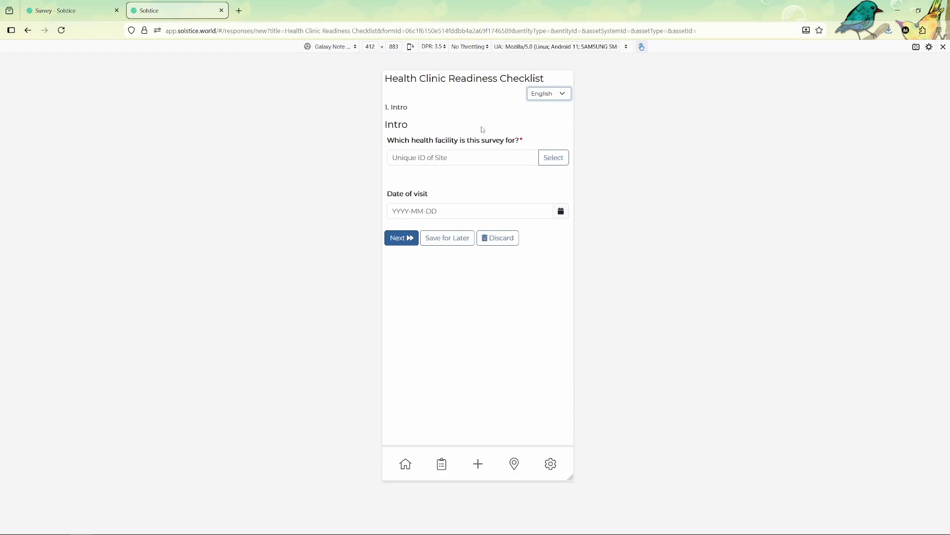
# Select Kwasikrom Health Center as the facility from the map
pyautogui.click(552, 159)
pyautogui.click(405, 145)
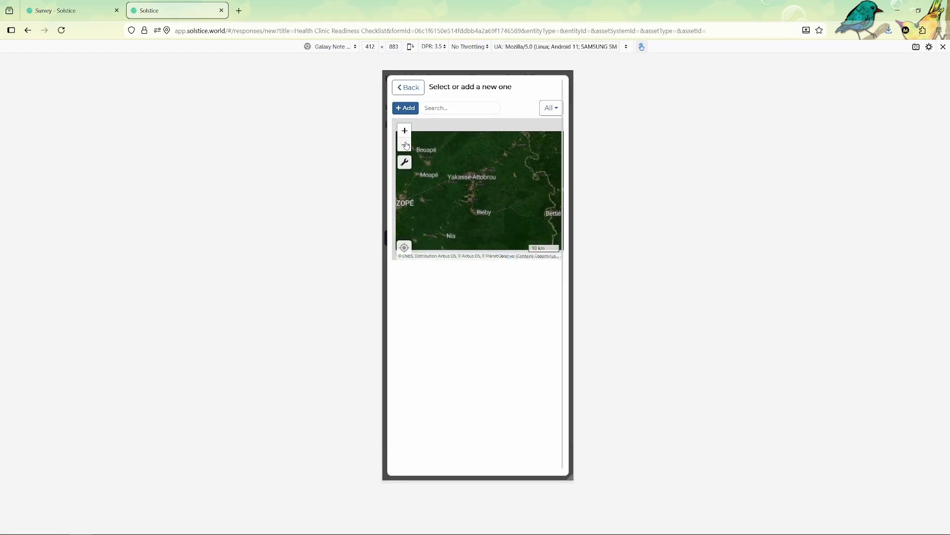
pyautogui.click(404, 144)
pyautogui.click(404, 145)
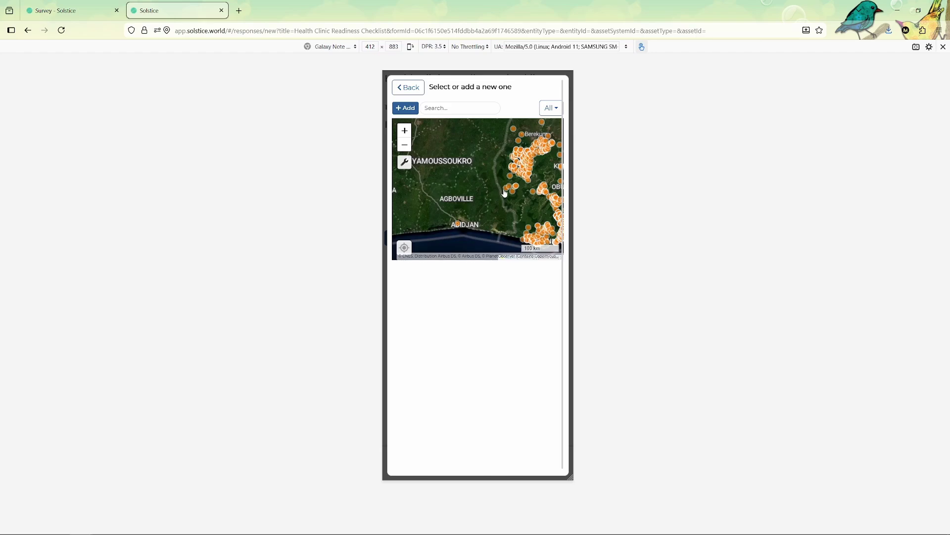
pyautogui.click(504, 193)
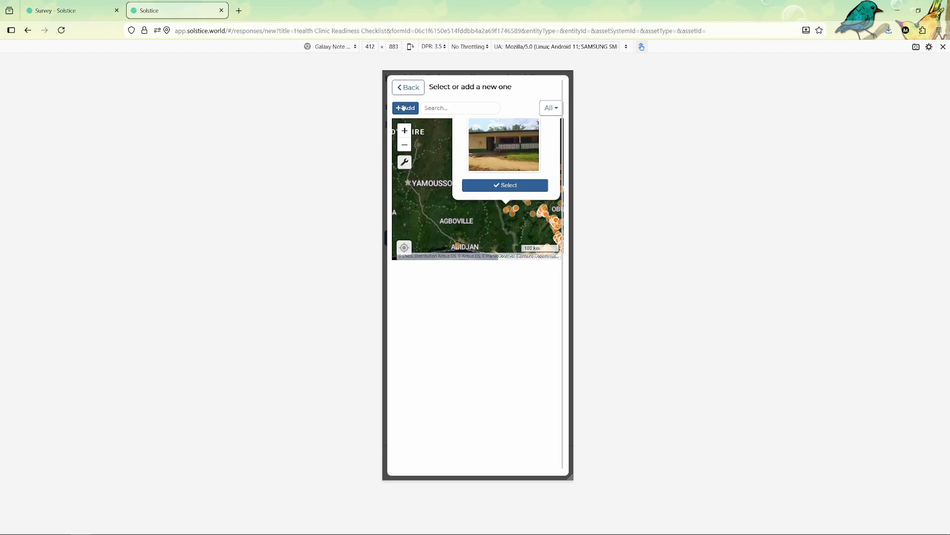
pyautogui.click(515, 186)
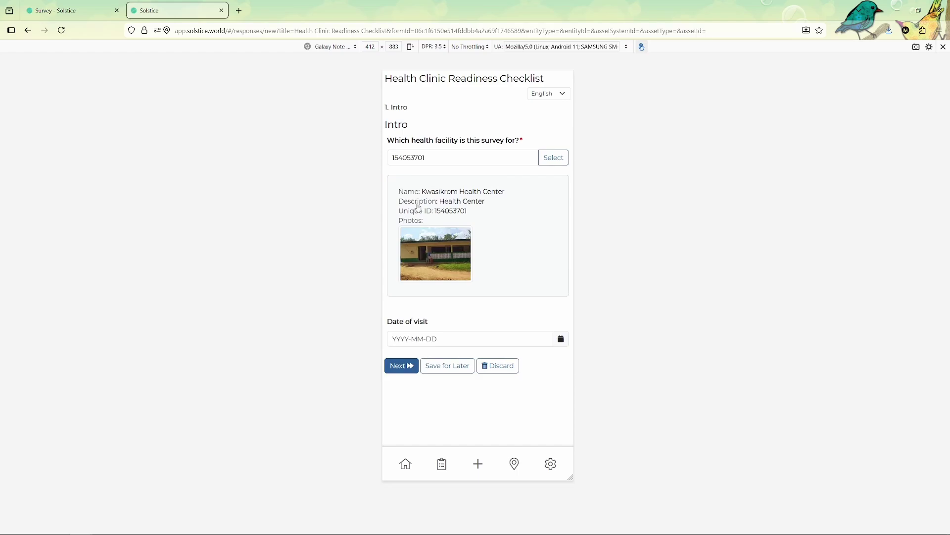
# Set the visit date to 2025-11-18 and continue to the Staffing page
pyautogui.click(561, 339)
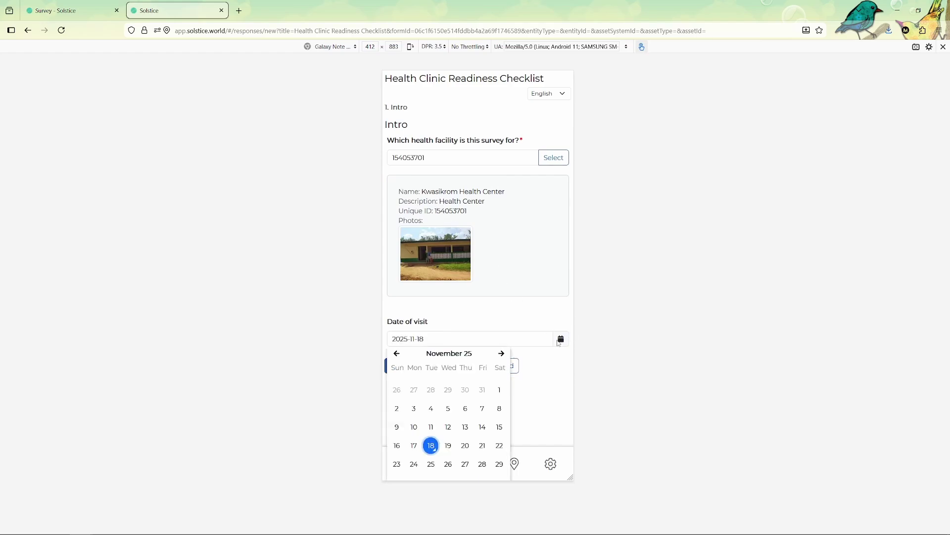
pyautogui.click(433, 445)
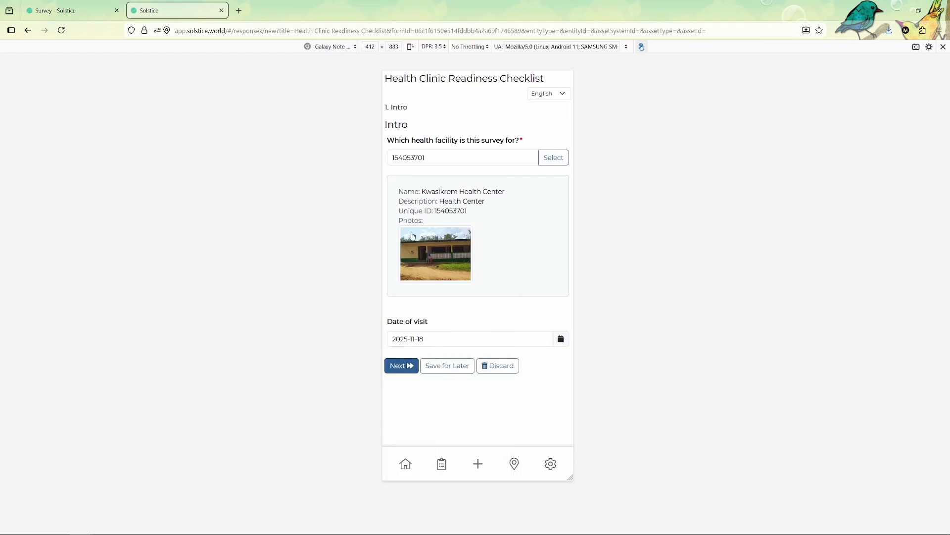
pyautogui.click(406, 365)
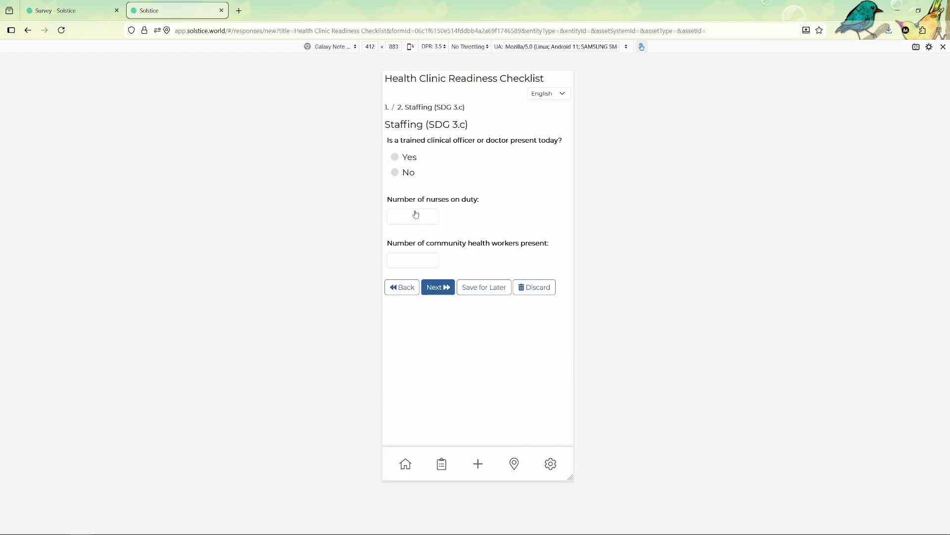
# Answer Yes for clinical officer present and fill in nurse and community health worker counts
pyautogui.click(409, 157)
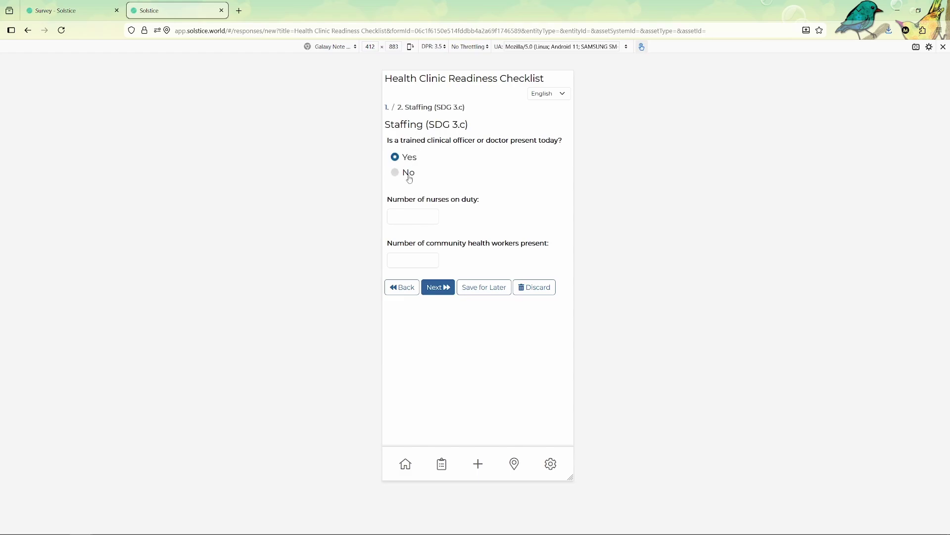
pyautogui.click(413, 219)
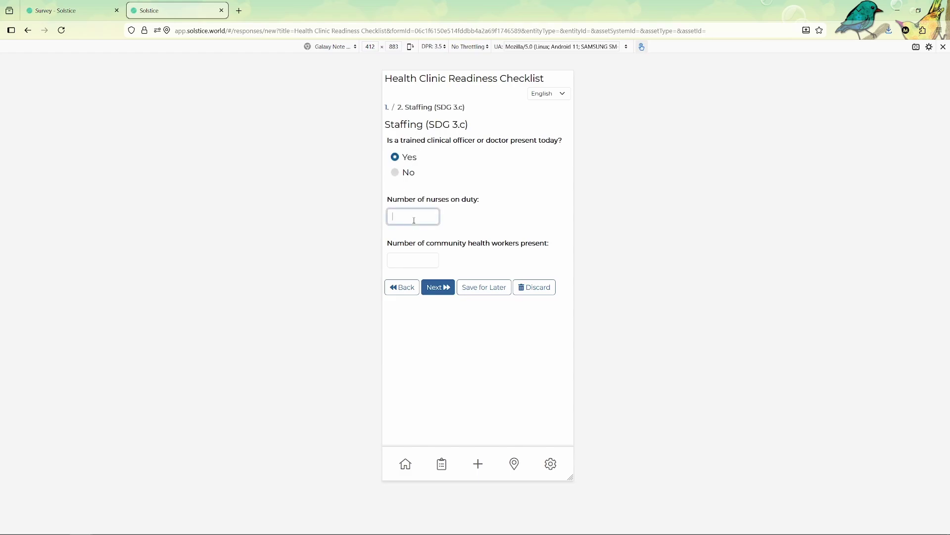
pyautogui.click(419, 258)
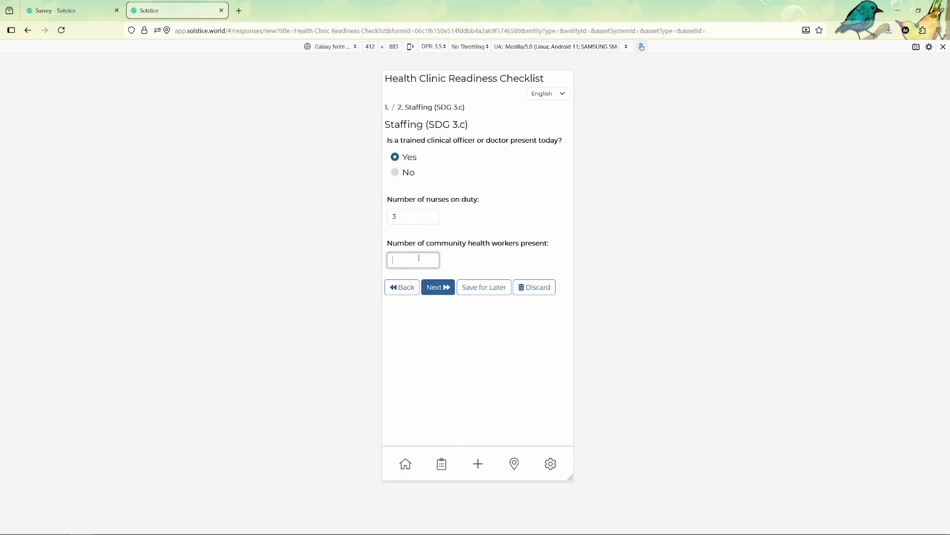
pyautogui.click(442, 291)
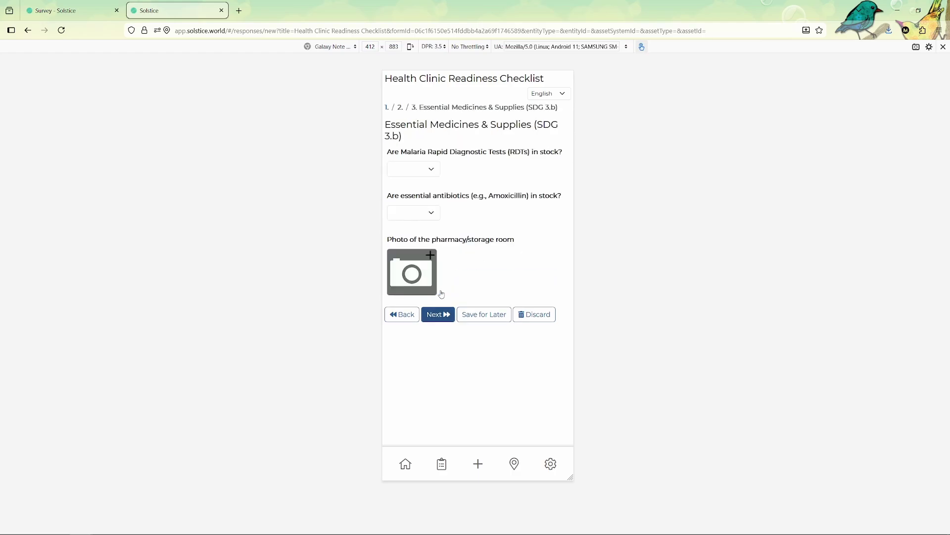
# Mark Malaria RDTs as In Stock and essential antibiotics as Low Stock
pyautogui.click(420, 170)
pyautogui.click(409, 207)
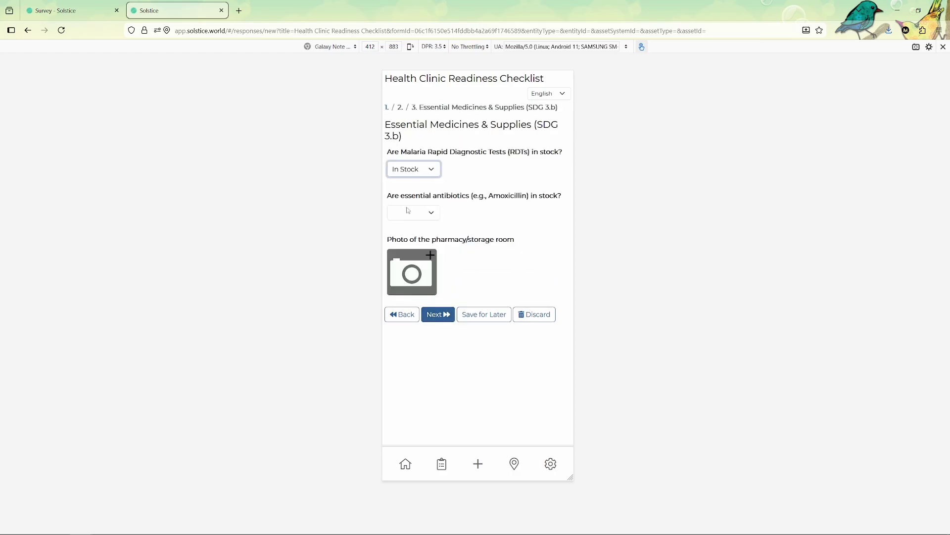
pyautogui.click(407, 208)
pyautogui.click(408, 272)
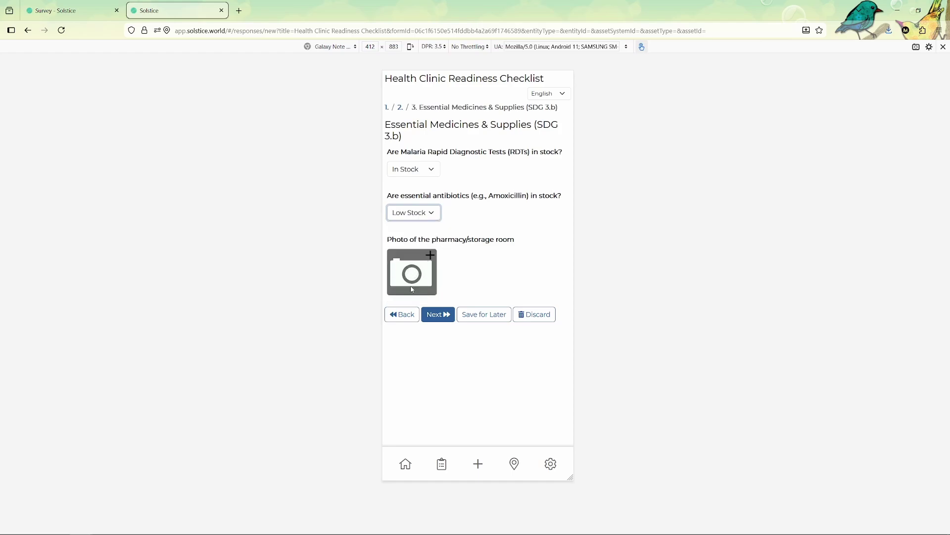
pyautogui.click(439, 316)
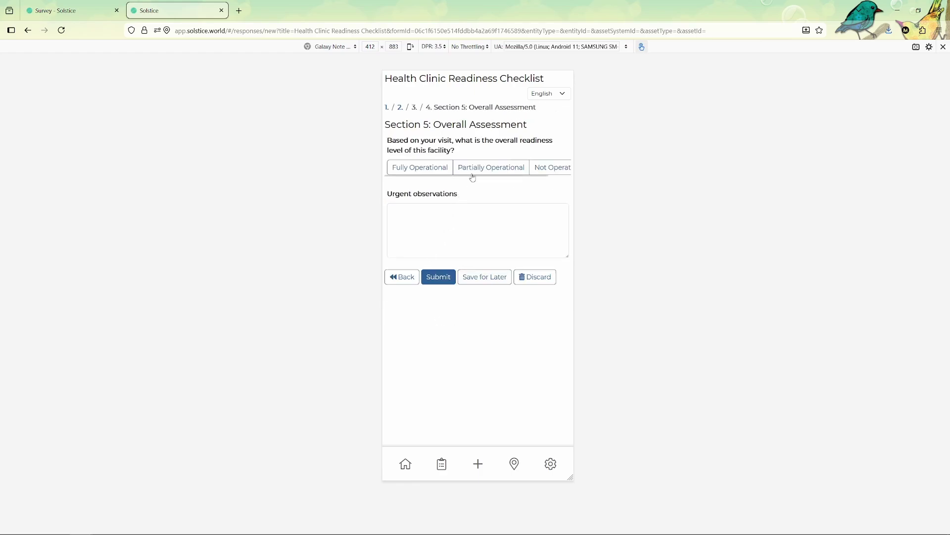
# Rate the facility Partially Operational, note 'Antibiotics needed now', and submit the response
pyautogui.click(474, 173)
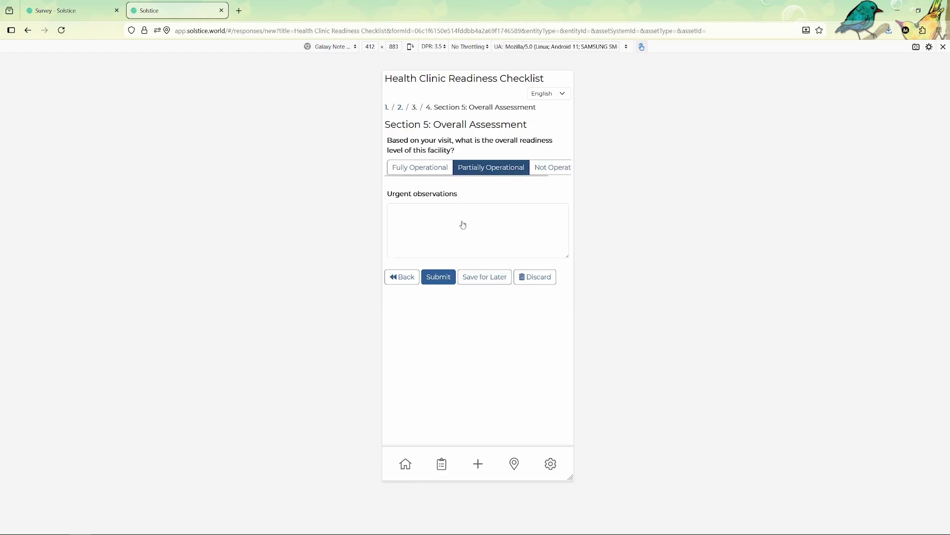
pyautogui.click(447, 236)
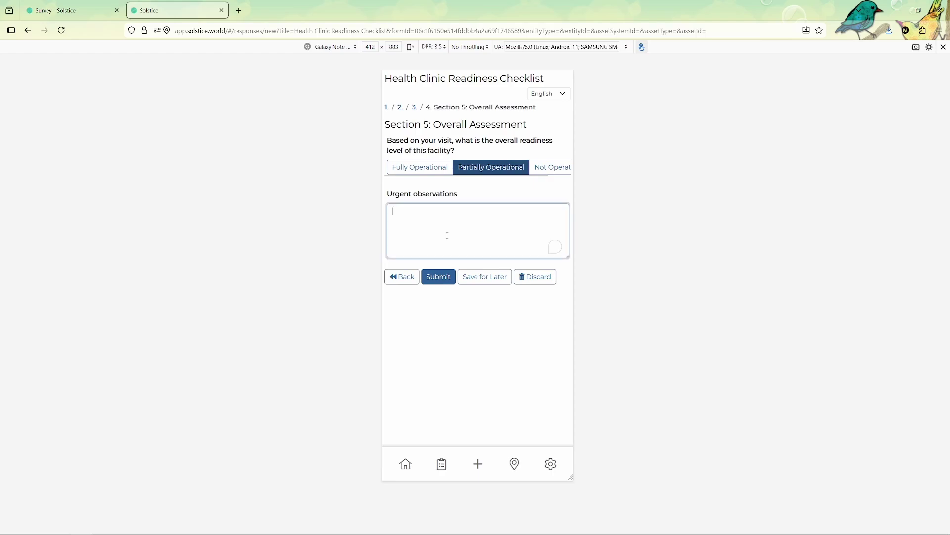
pyautogui.write('Antio')
pyautogui.write('iotics need')
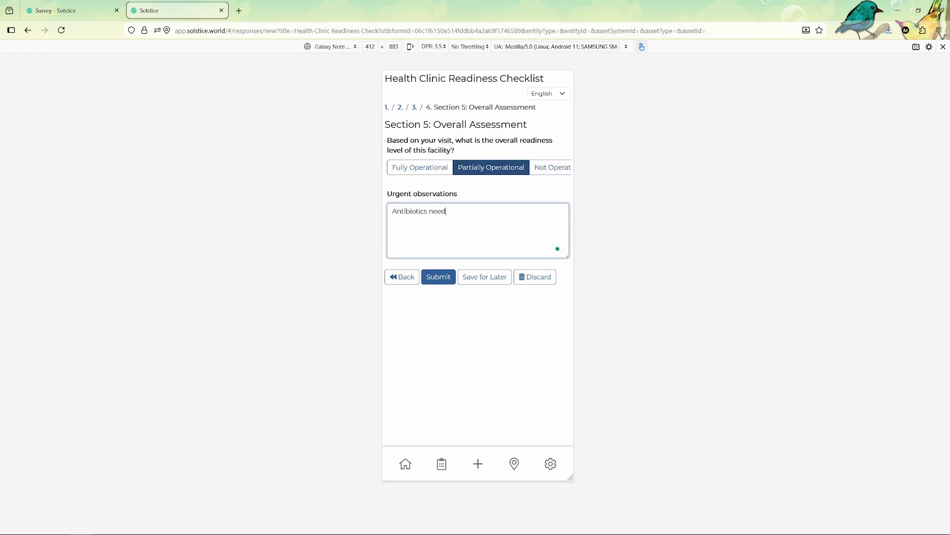
pyautogui.write('ed now.')
pyautogui.click(430, 363)
pyautogui.click(437, 277)
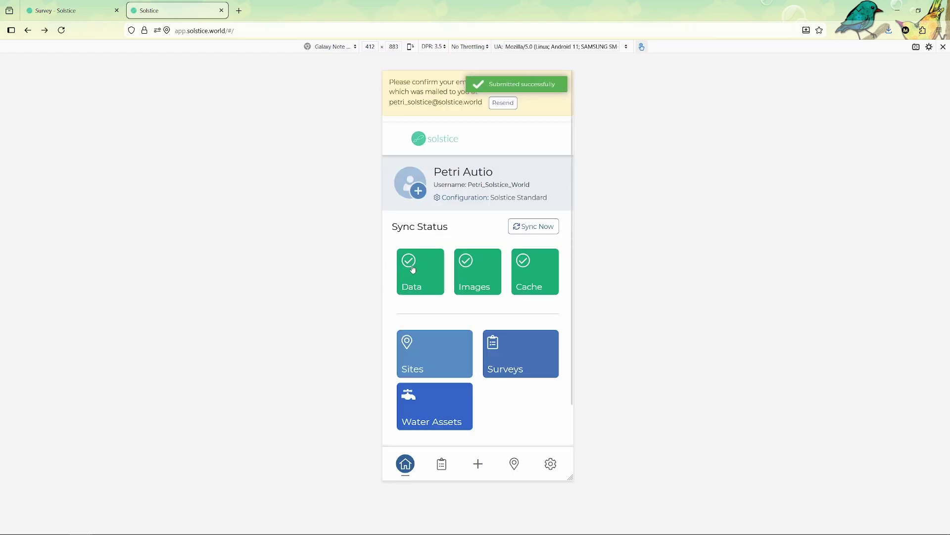
# Open the survey's web Responses list and read through the submitted response's answers
pyautogui.hotkey('ctrl', 'shift', 'Tab')
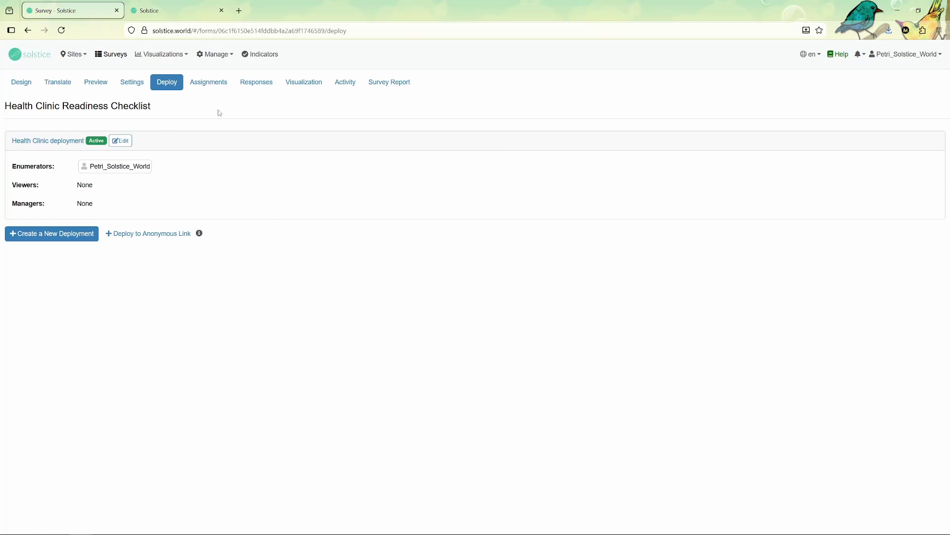
pyautogui.click(252, 87)
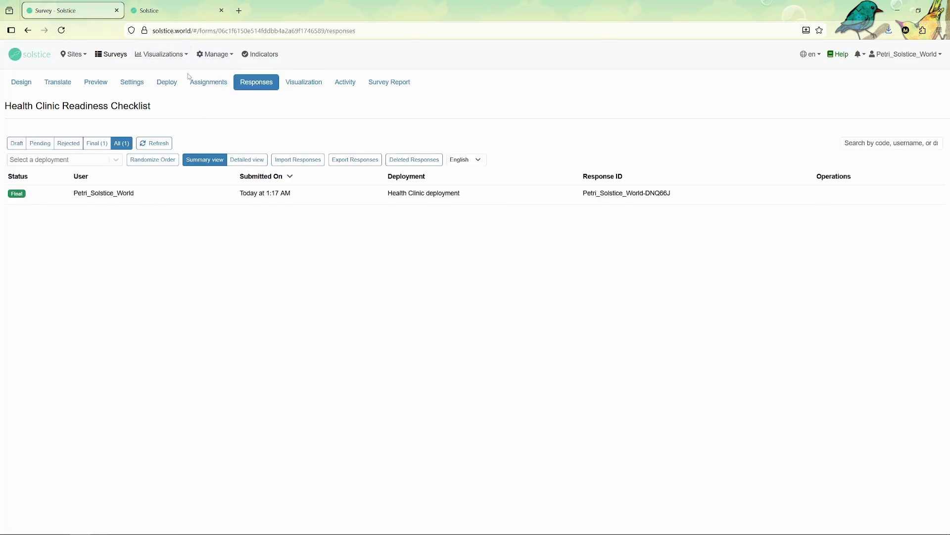
pyautogui.click(161, 203)
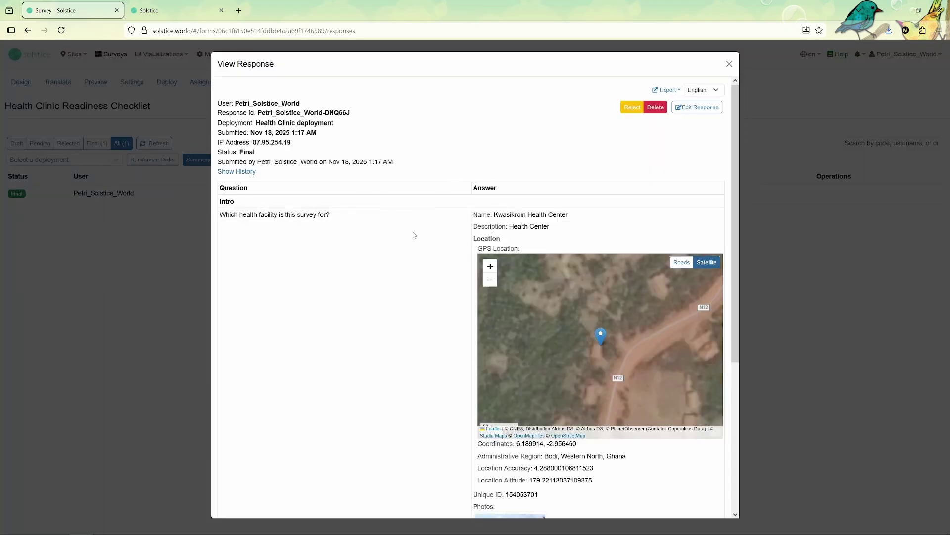
pyautogui.scroll(-4, 414, 233)
pyautogui.scroll(3, 478, 227)
pyautogui.scroll(-4, 471, 280)
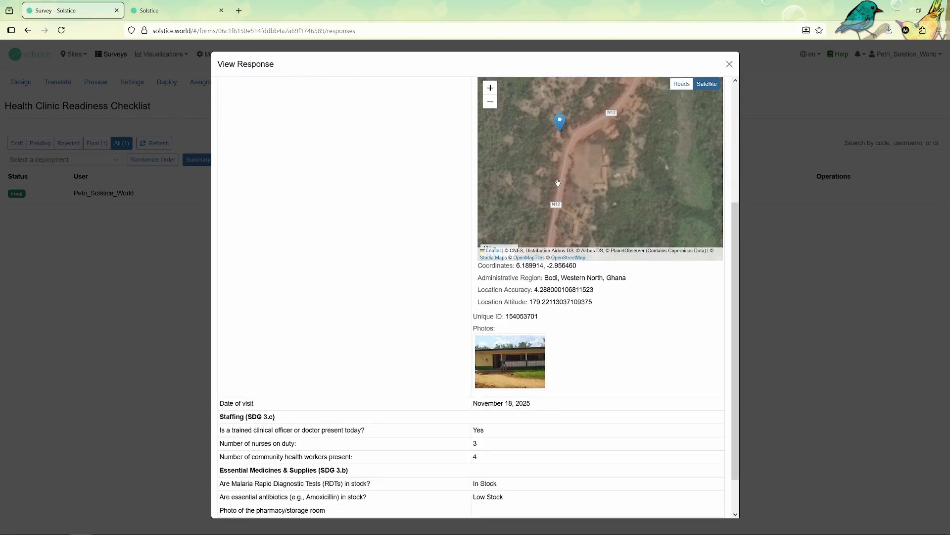
pyautogui.scroll(3, 507, 275)
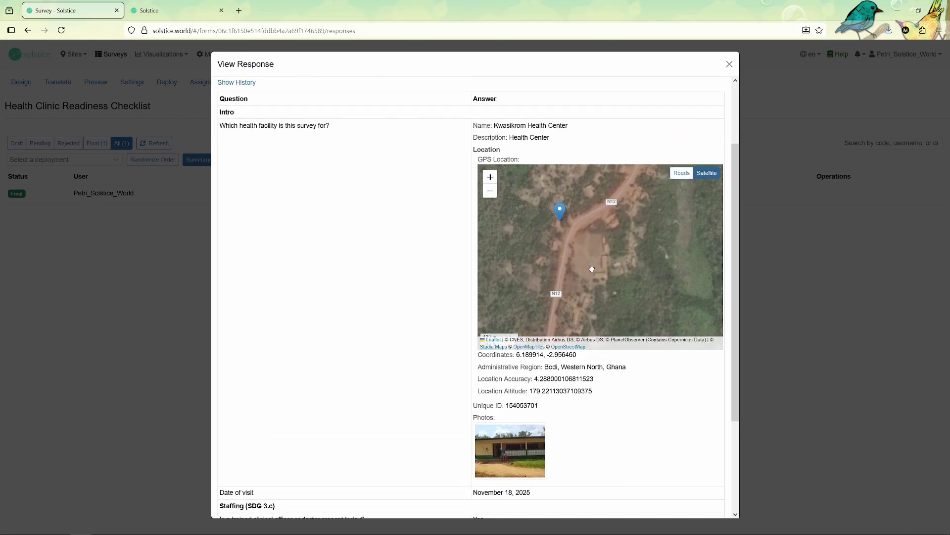
pyautogui.scroll(-3, 452, 385)
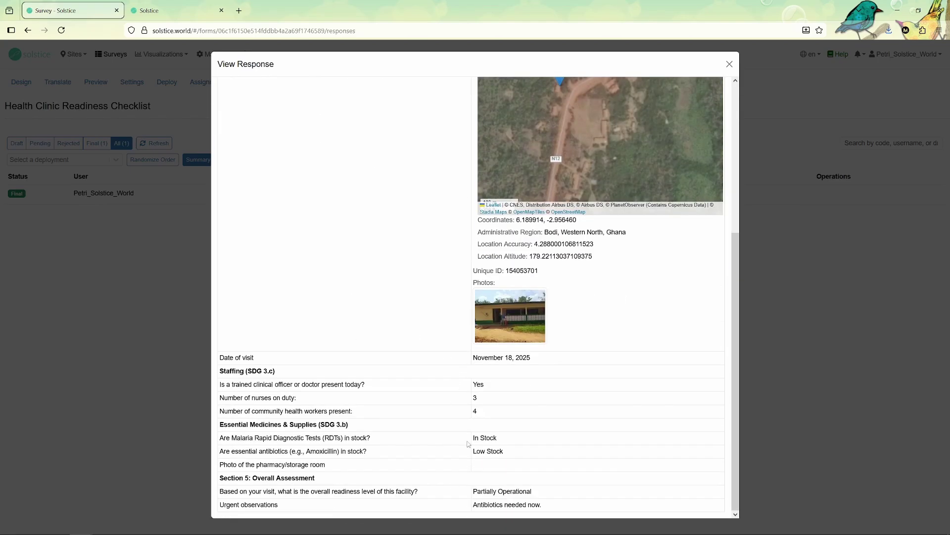
pyautogui.click(117, 400)
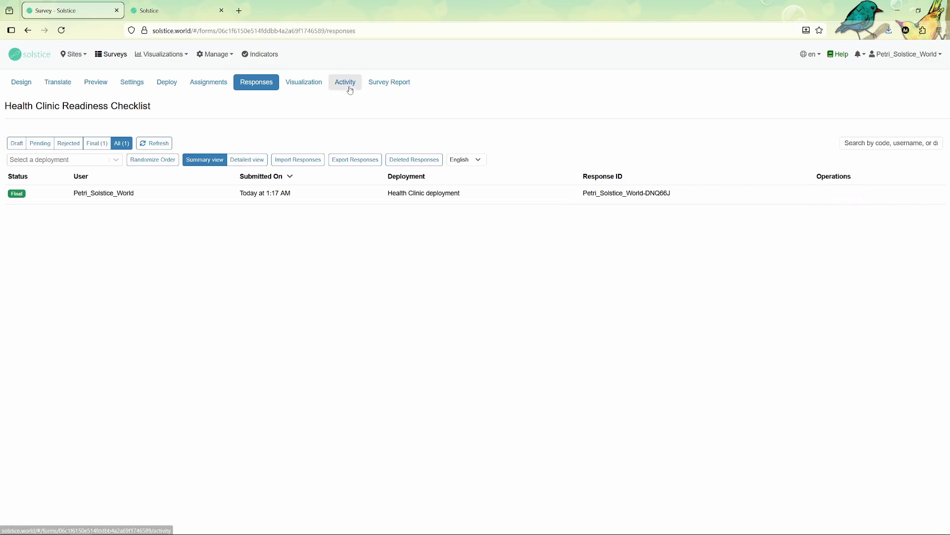
# Browse the Visualization charts and visualization types list, then go back to the mobile app
pyautogui.click(306, 81)
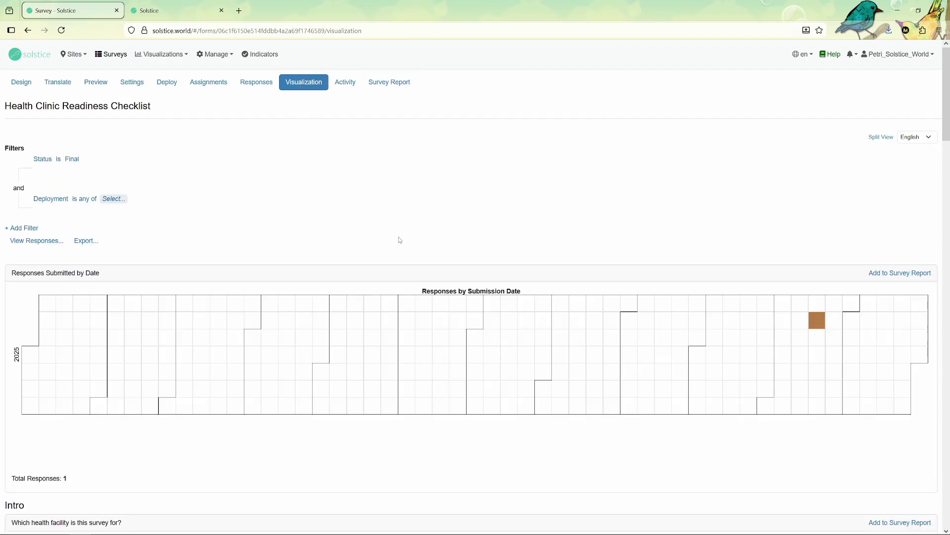
pyautogui.scroll(-4, 404, 230)
pyautogui.scroll(2, 411, 218)
pyautogui.scroll(2, 524, 137)
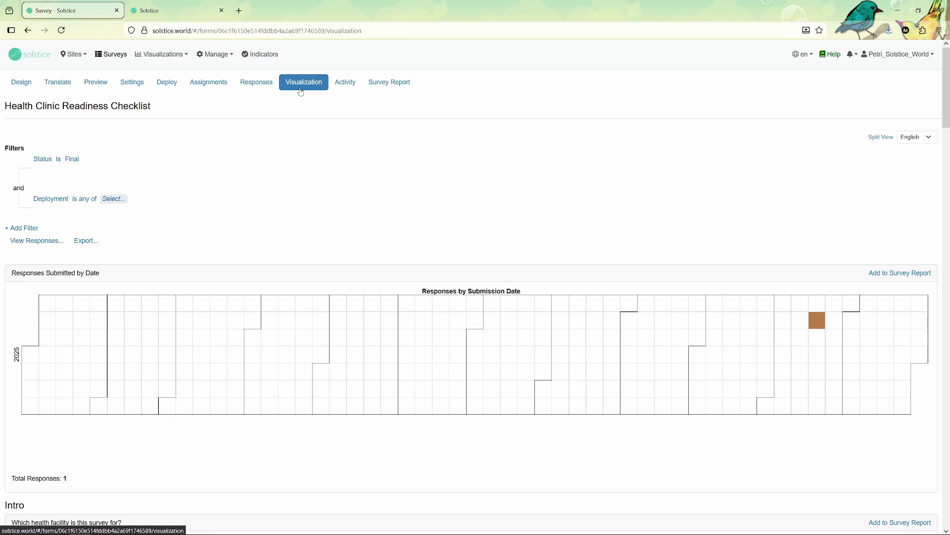
pyautogui.click(161, 54)
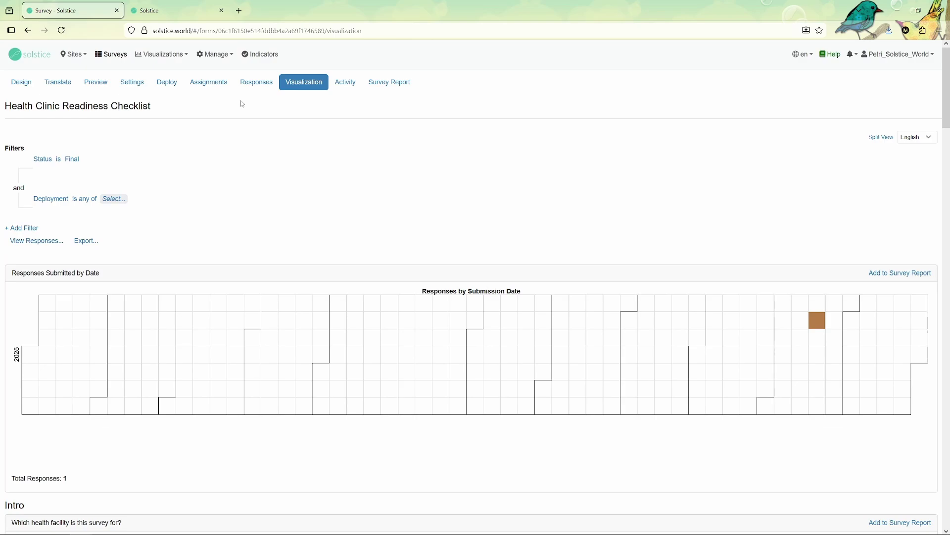
pyautogui.click(183, 10)
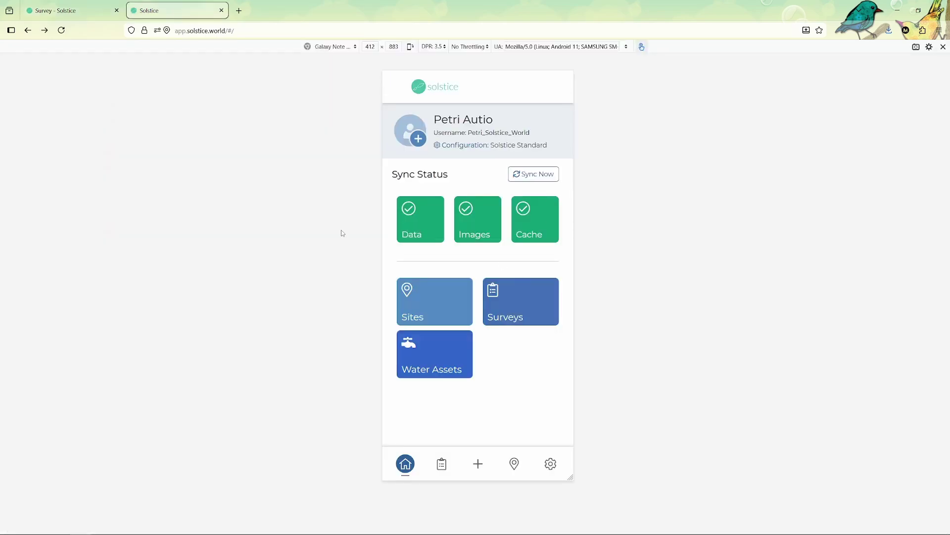